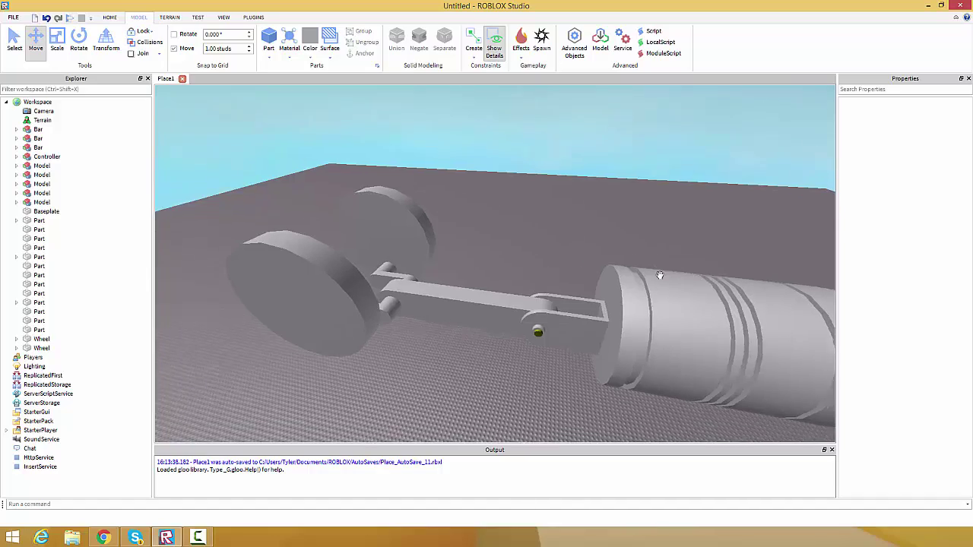
Examine the crank, wheels, connecting bar and piston assembly from several sides.
scroll(658, 273, down, 5)
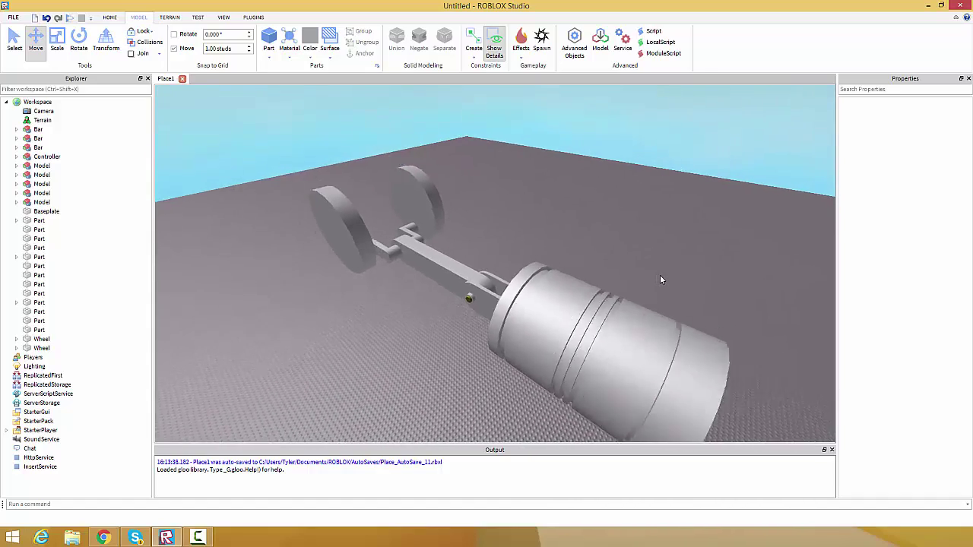
scroll(660, 275, up, 8)
scroll(659, 274, down, 5)
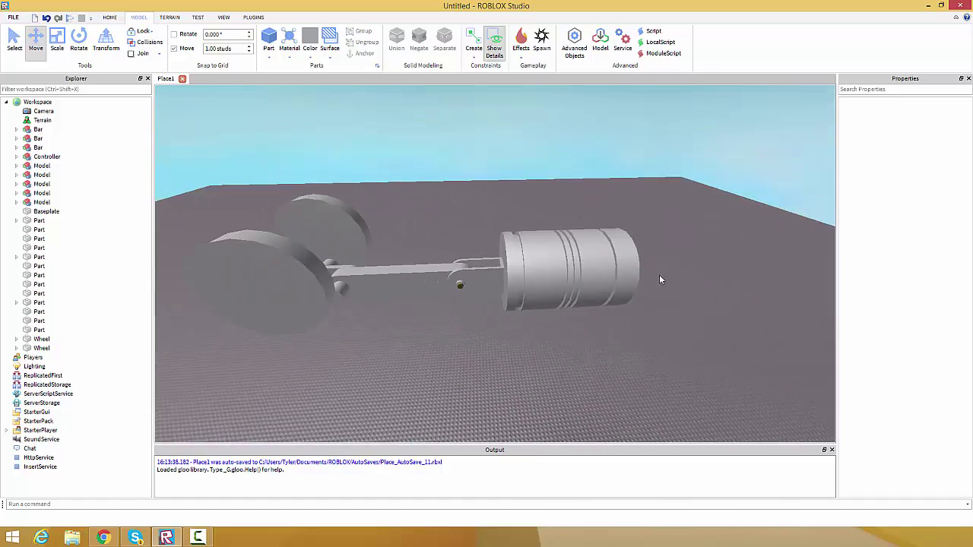
scroll(592, 218, up, 6)
scroll(593, 222, down, 5)
right_drag(521, 228, 522, 228)
click(494, 251)
click(442, 212)
right_drag(446, 214, 448, 215)
scroll(447, 214, down, 3)
scroll(447, 215, down, 3)
click(364, 246)
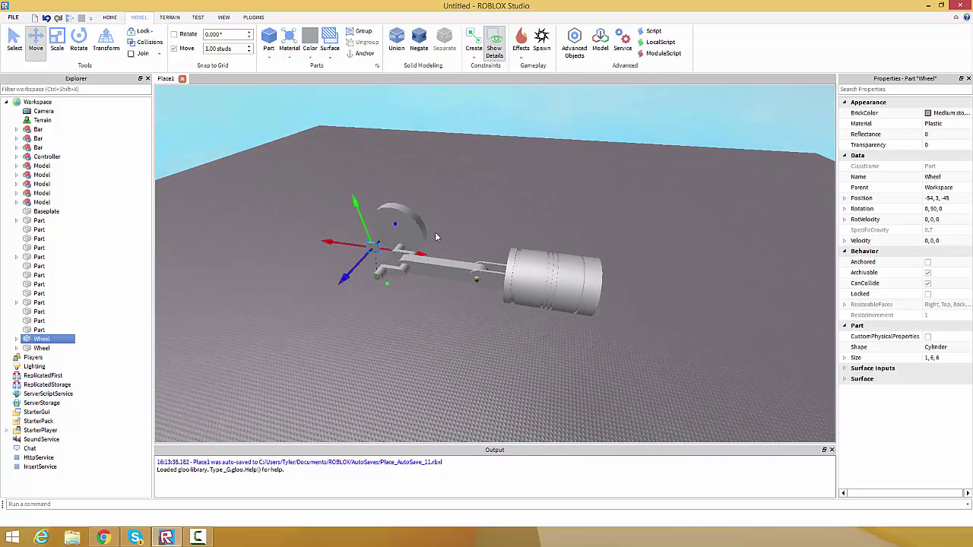
click(465, 216)
right_drag(465, 215, 466, 216)
scroll(542, 235, up, 2)
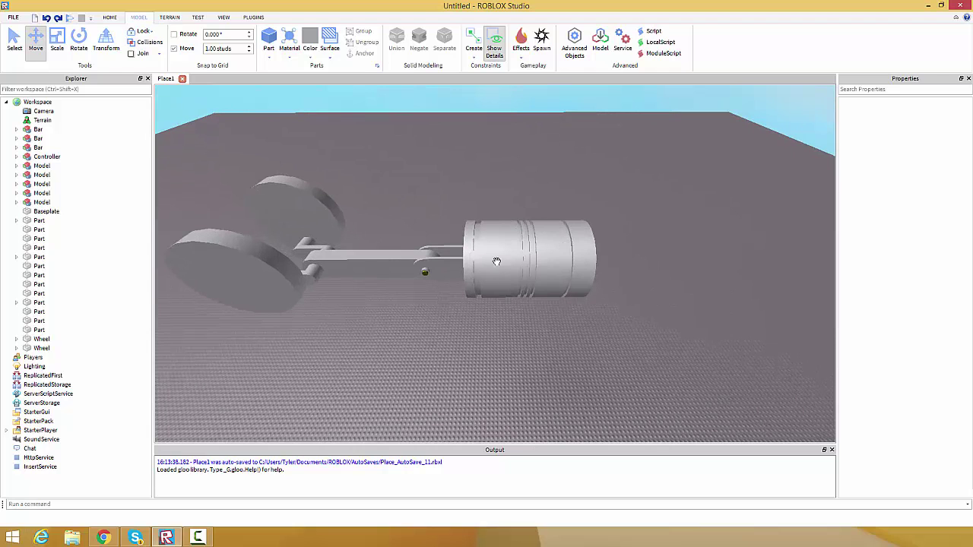
click(560, 229)
right_drag(614, 256, 614, 275)
click(584, 327)
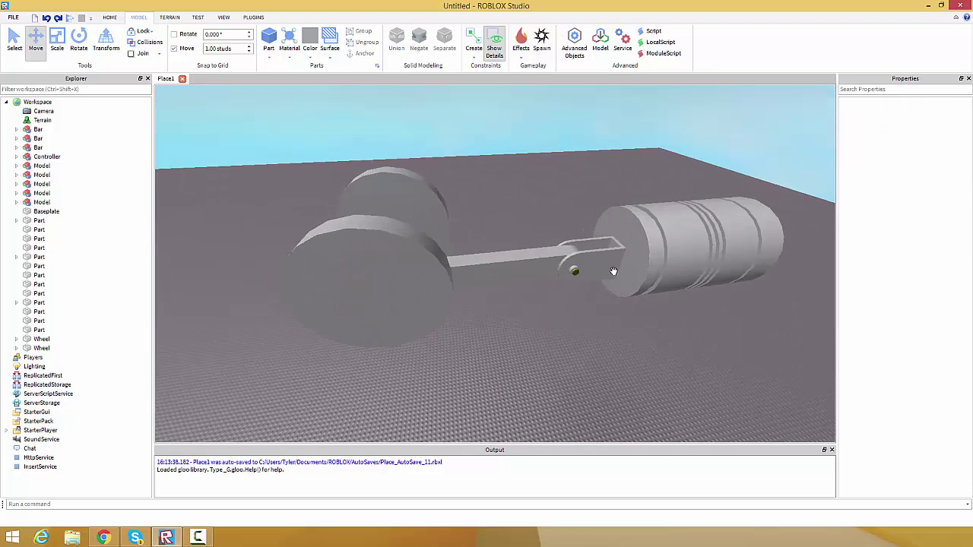
scroll(441, 387, down, 2)
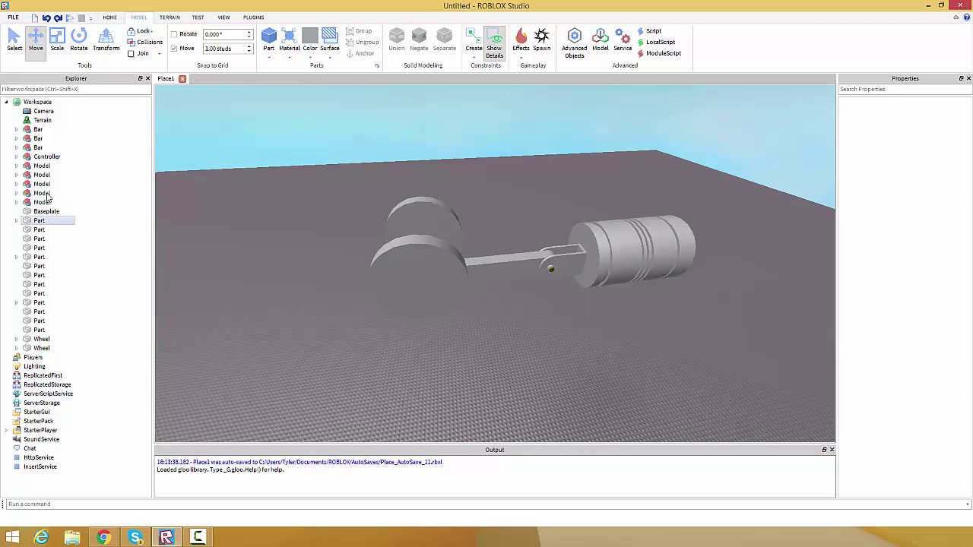
Run the simulation and examine the moving crank between the two wheels up close.
click(110, 18)
click(440, 80)
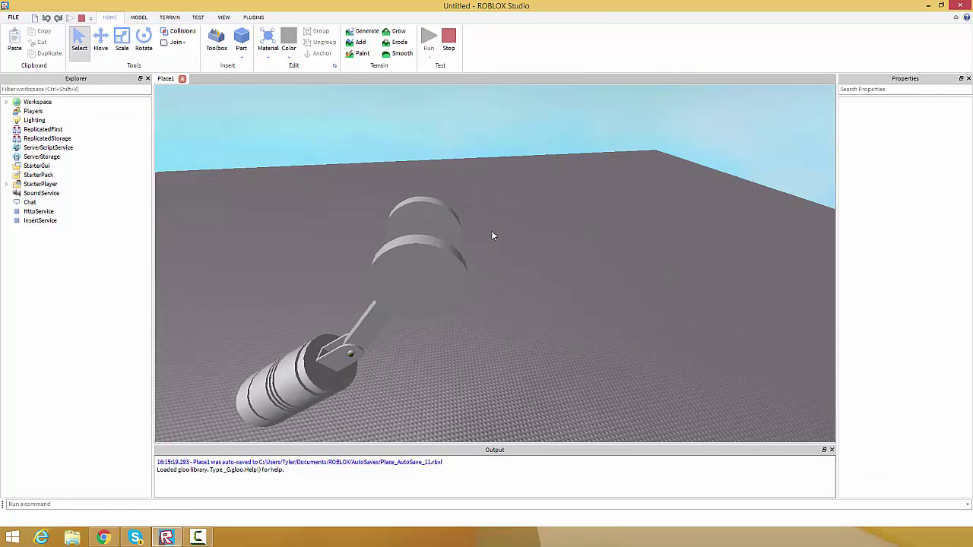
right_drag(491, 230, 489, 234)
scroll(489, 234, down, 4)
right_drag(608, 274, 595, 282)
scroll(608, 274, up, 4)
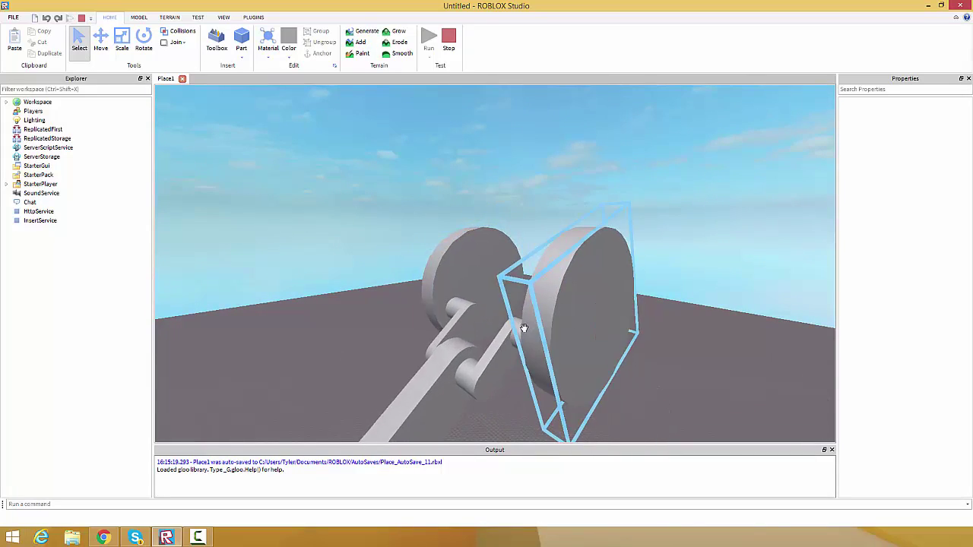
scroll(502, 322, up, 4)
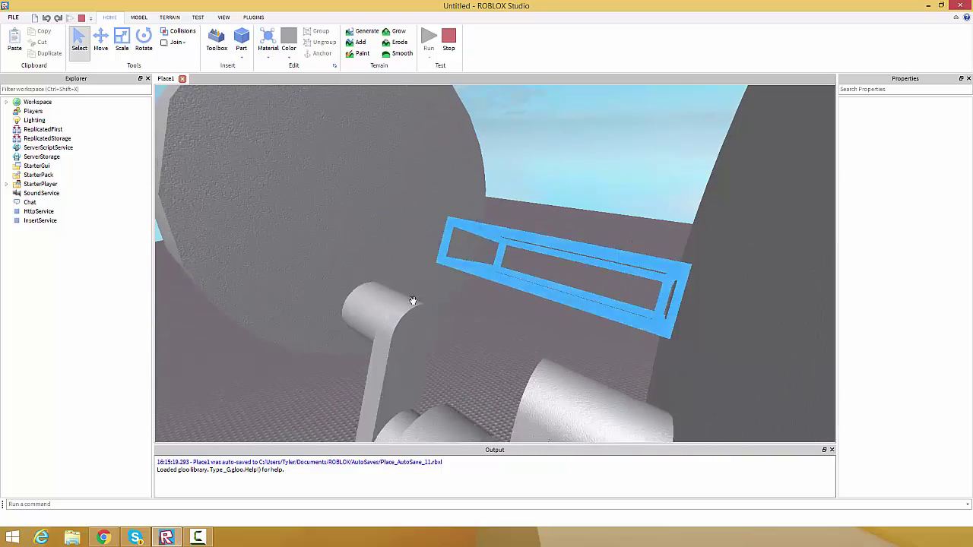
scroll(540, 322, down, 4)
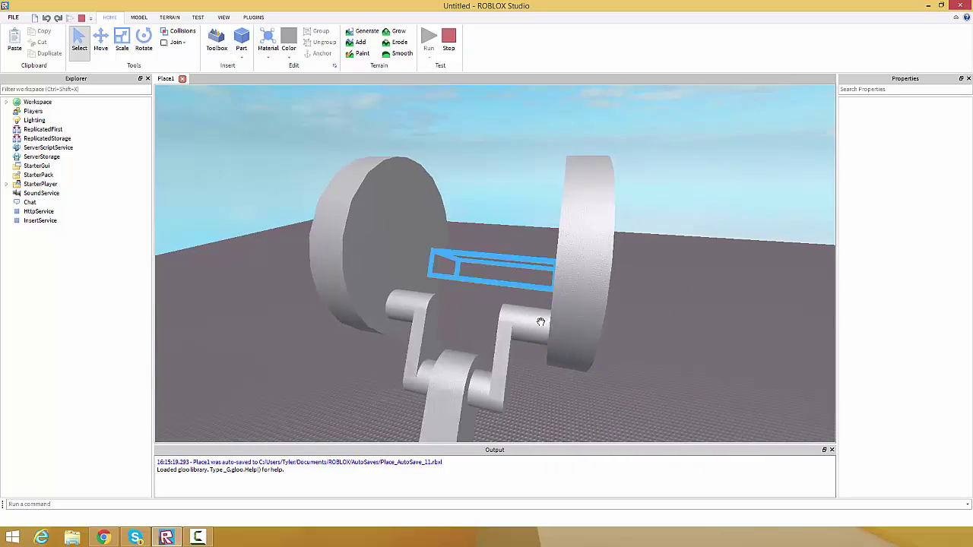
Inspect the properties of the front wheel and of the invisible anchored block beside it.
click(541, 323)
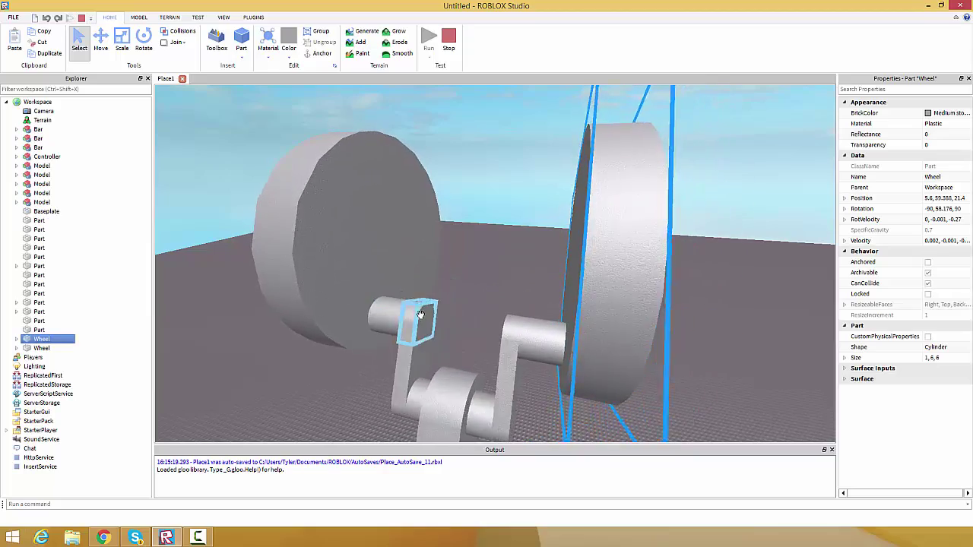
right_drag(508, 348, 509, 352)
click(414, 258)
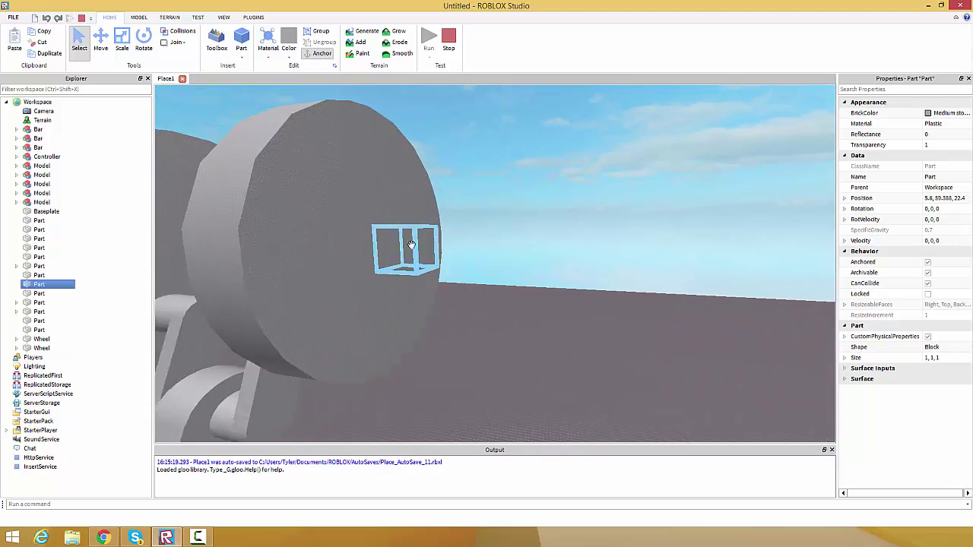
click(530, 345)
click(491, 251)
click(589, 266)
right_drag(589, 266, 587, 265)
click(433, 226)
click(637, 307)
Examine the running piston, connecting bar and crank from several angles, and stop the simulation.
right_drag(637, 308, 584, 321)
scroll(598, 317, down, 5)
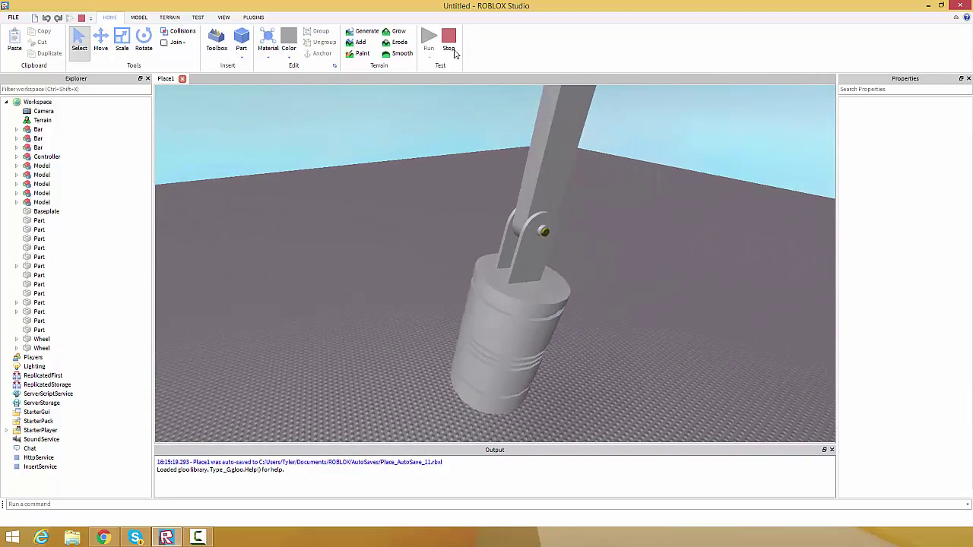
scroll(552, 254, down, 6)
right_drag(553, 254, 520, 285)
scroll(521, 288, up, 1)
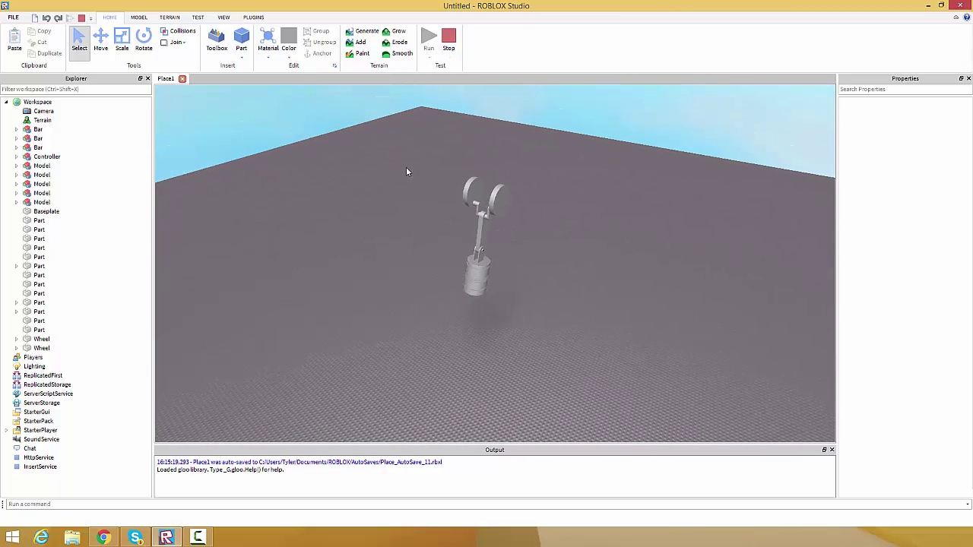
drag(520, 283, 535, 315)
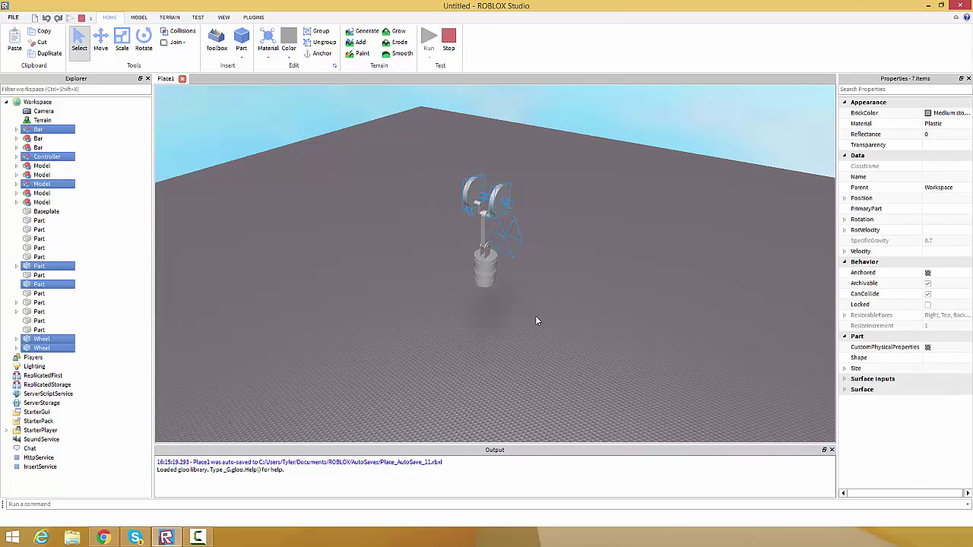
click(535, 316)
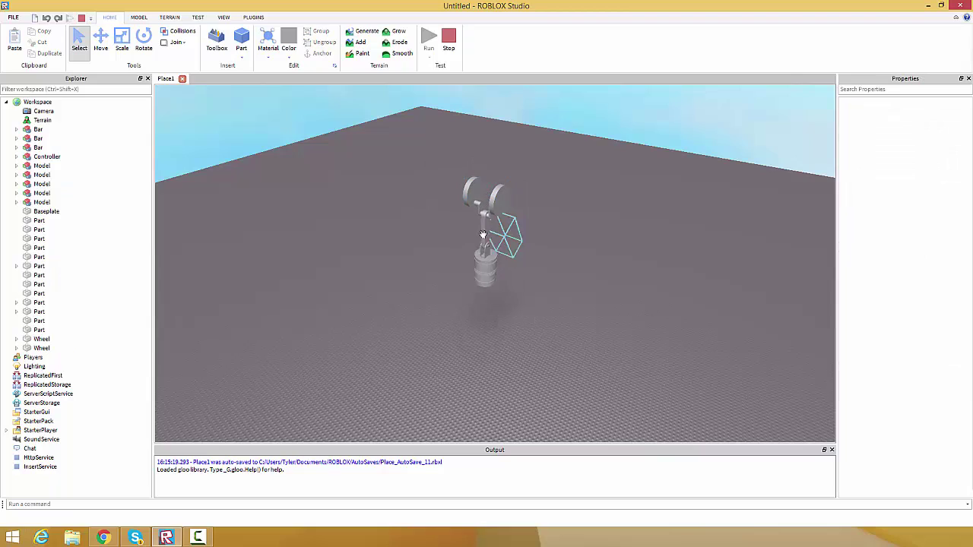
mouse_move(509, 281)
right_down()
mouse_move(507, 296)
mouse_move(496, 295)
right_up()
right_drag(437, 302, 435, 302)
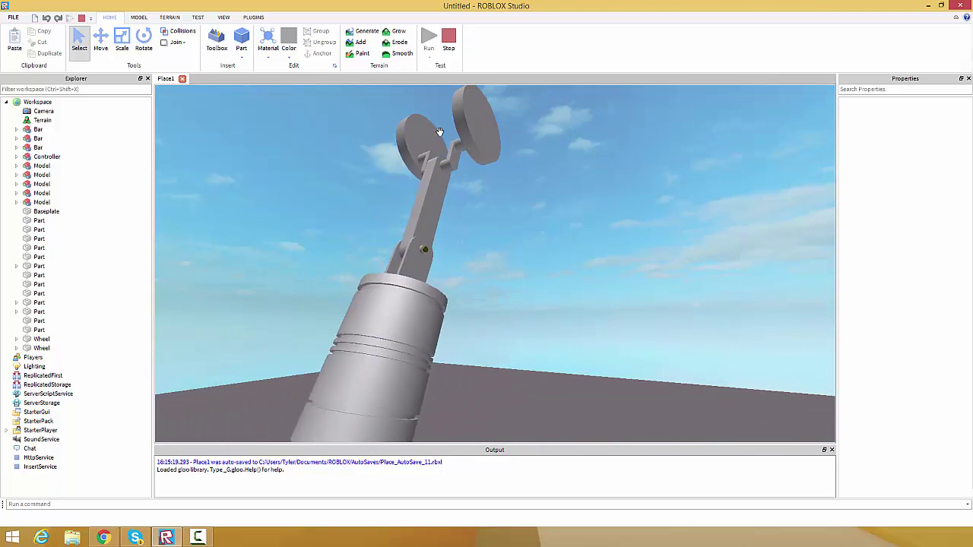
right_drag(459, 319, 459, 320)
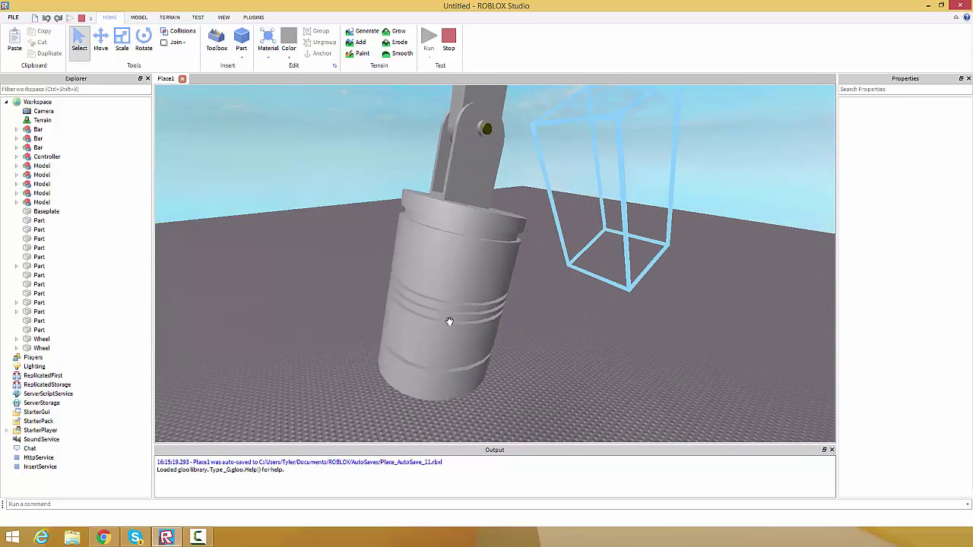
right_drag(479, 310, 470, 352)
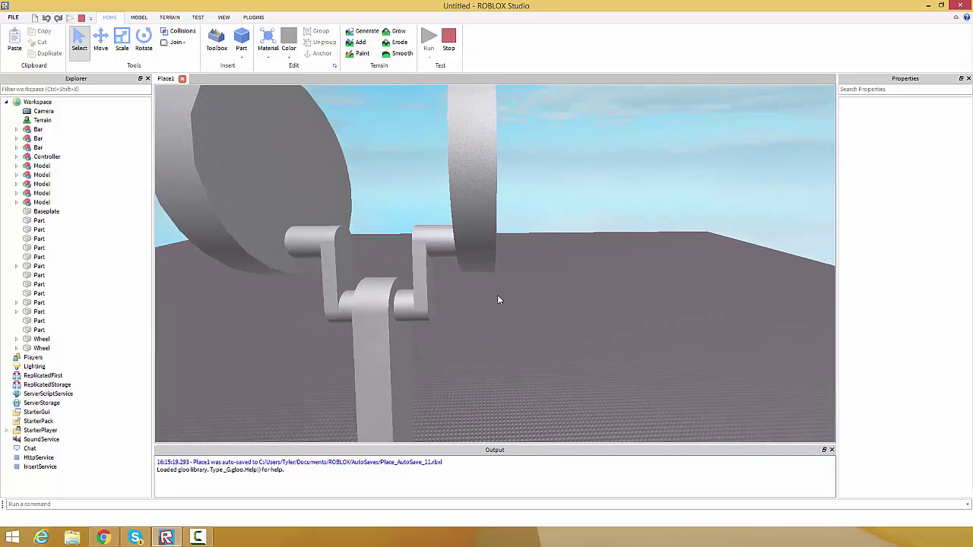
right_drag(520, 272, 516, 239)
scroll(516, 239, down, 5)
click(447, 54)
right_drag(459, 271, 461, 273)
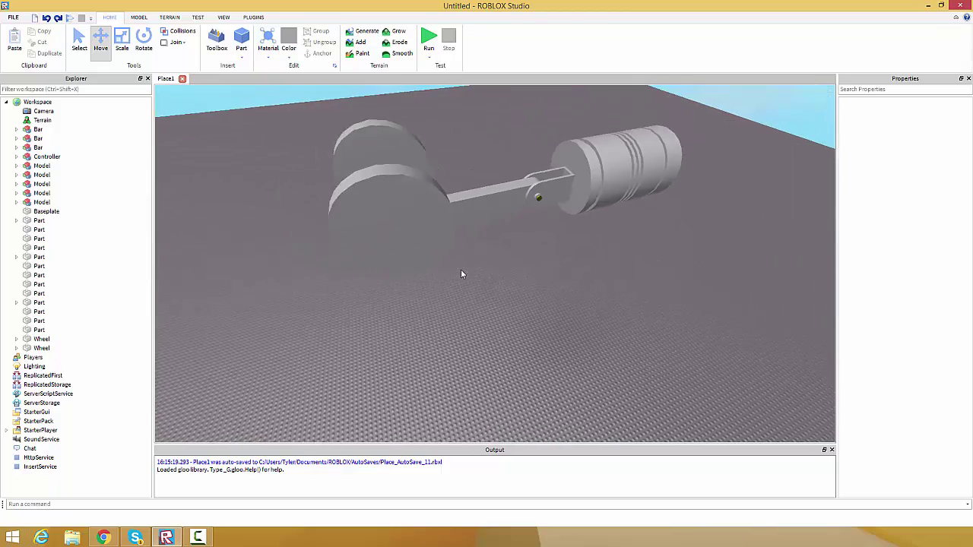
scroll(461, 274, down, 4)
drag(366, 142, 674, 294)
click(638, 331)
right_drag(504, 315, 442, 301)
scroll(503, 312, down, 3)
scroll(525, 282, up, 3)
key(a)
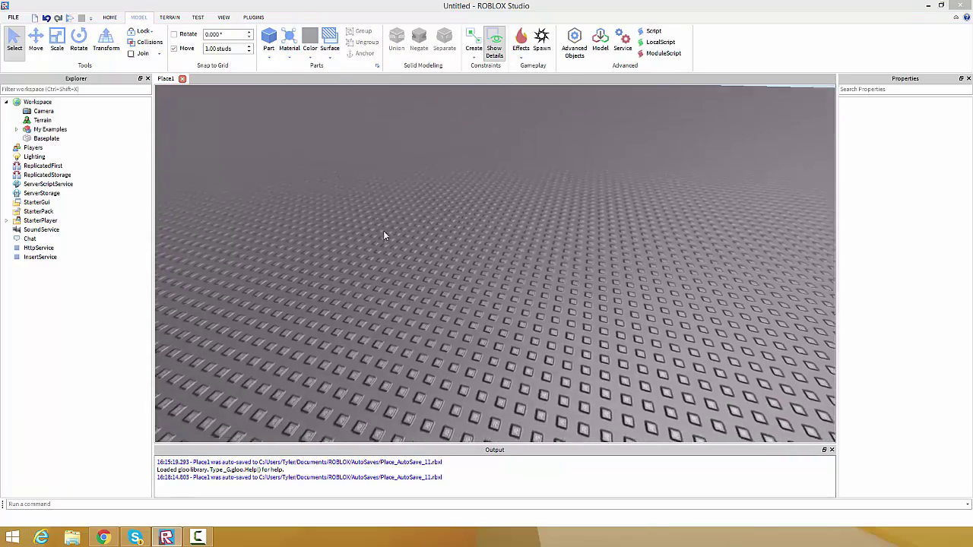
Insert a new block part on the empty area of the baseplate.
right_drag(383, 230, 356, 228)
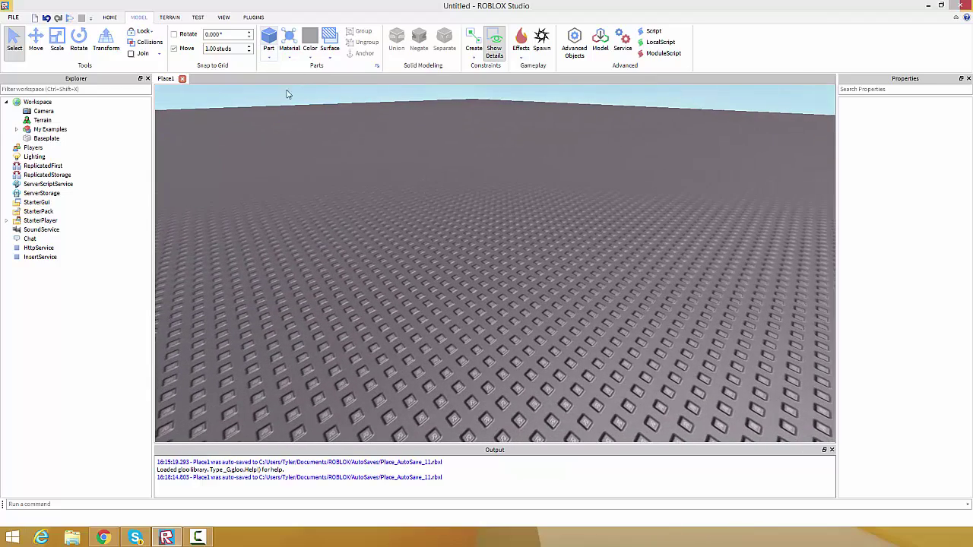
click(269, 39)
scroll(489, 265, up, 5)
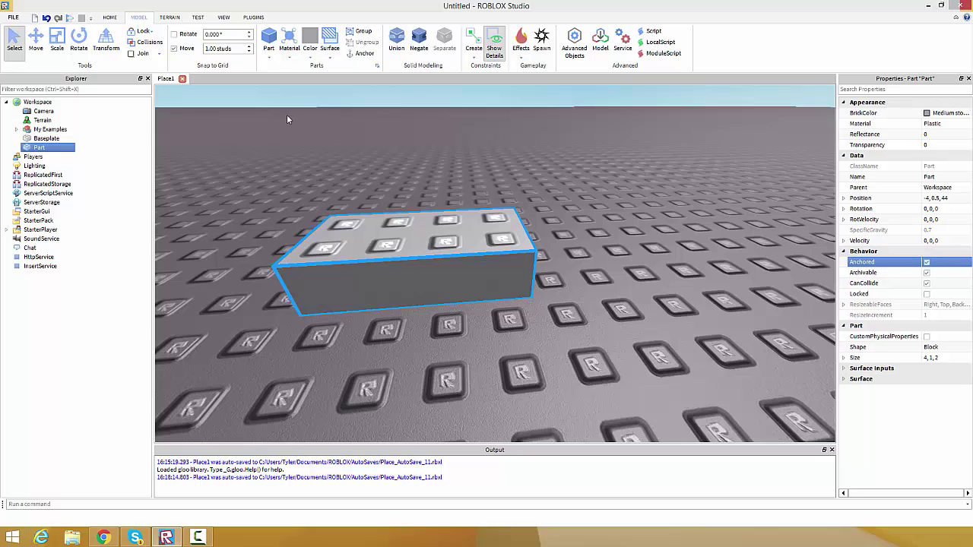
click(224, 19)
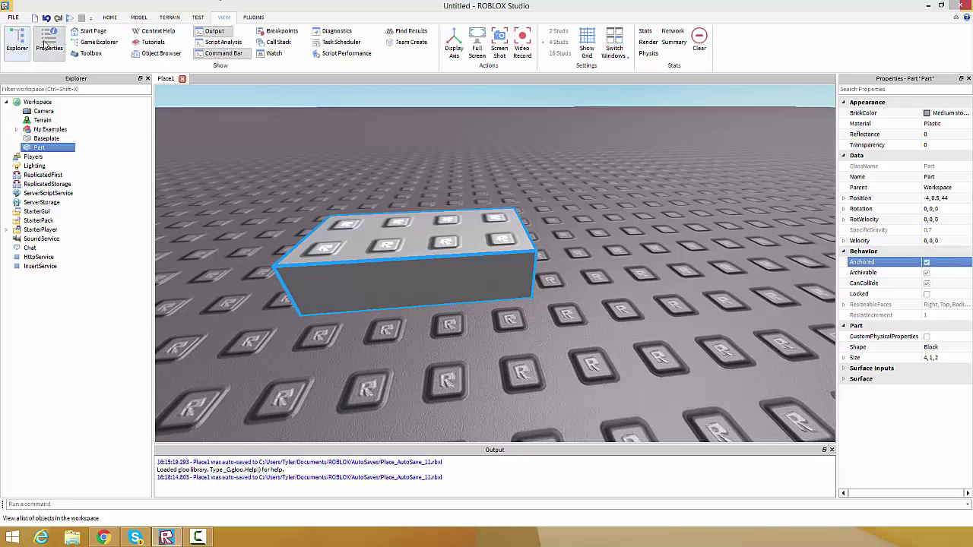
click(112, 18)
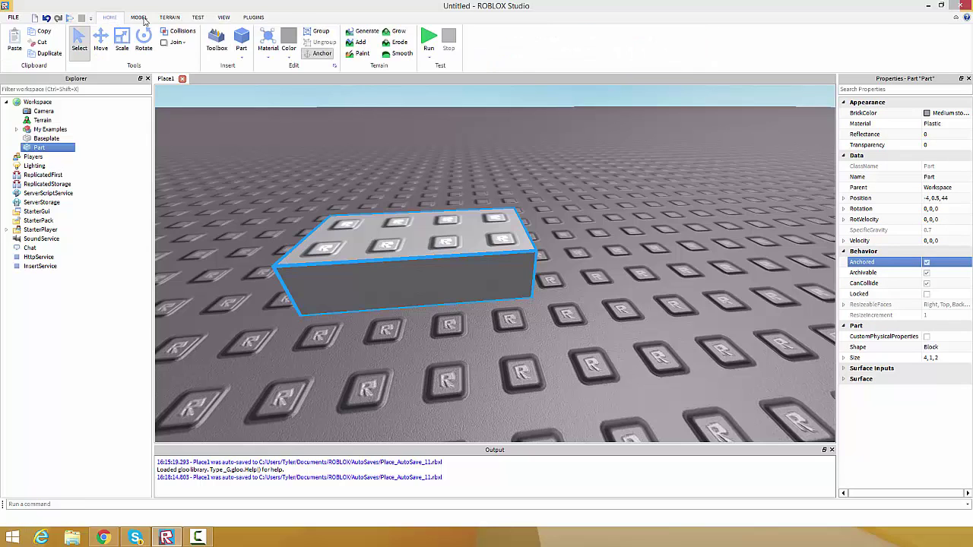
click(139, 18)
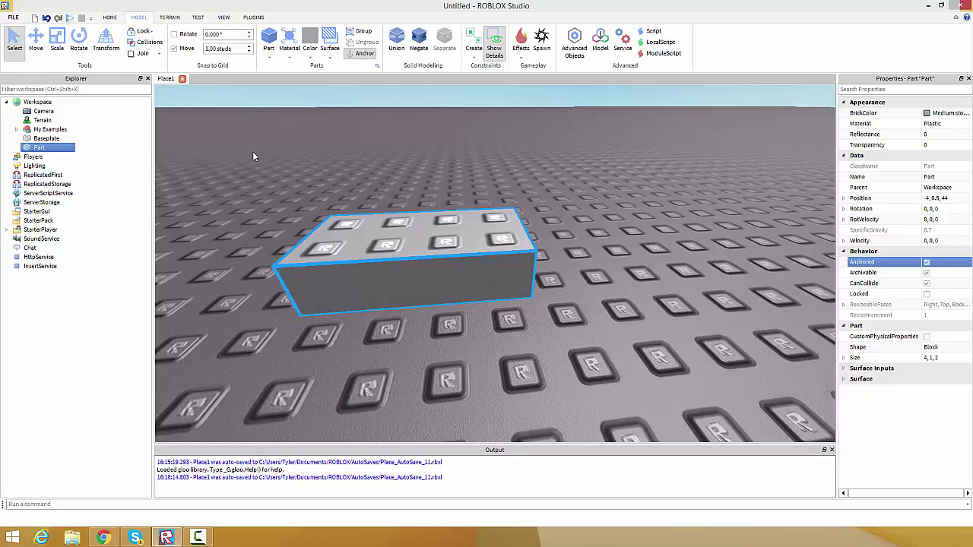
Scale the new block into an upright pillar with a size of 1, 10, 1 studs.
right_drag(328, 222, 312, 190)
scroll(312, 191, down, 5)
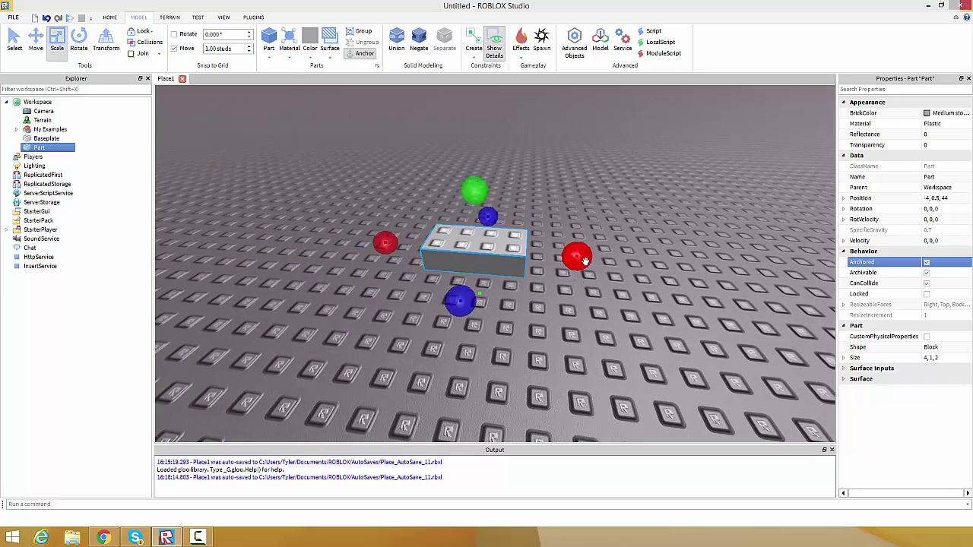
drag(586, 261, 463, 227)
key(d)
drag(408, 216, 397, 231)
mouse_move(486, 286)
right_down()
mouse_move(489, 278)
mouse_move(472, 279)
right_up()
drag(485, 276, 464, 105)
scroll(468, 152, up, 3)
right_drag(477, 236, 490, 265)
click(35, 40)
scroll(459, 247, down, 2)
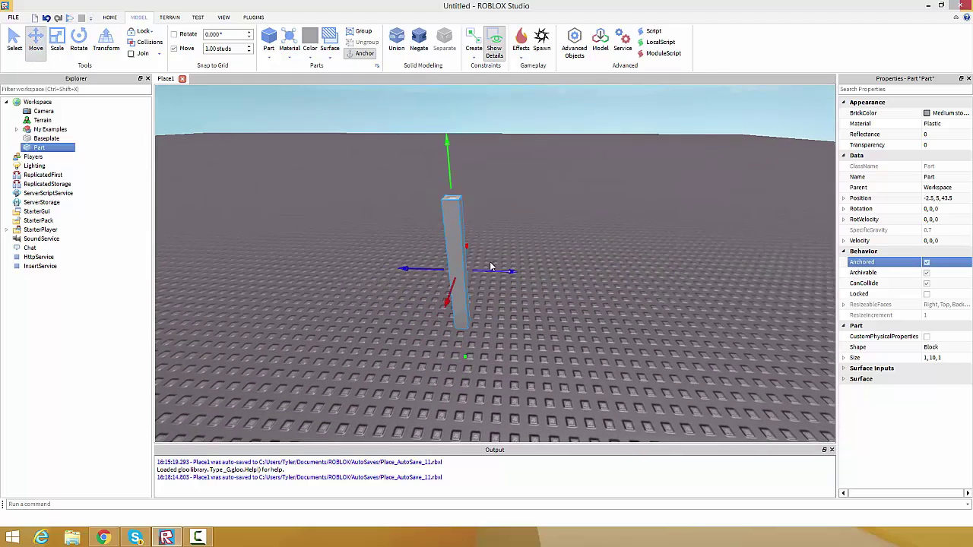
key(ctrl+d)
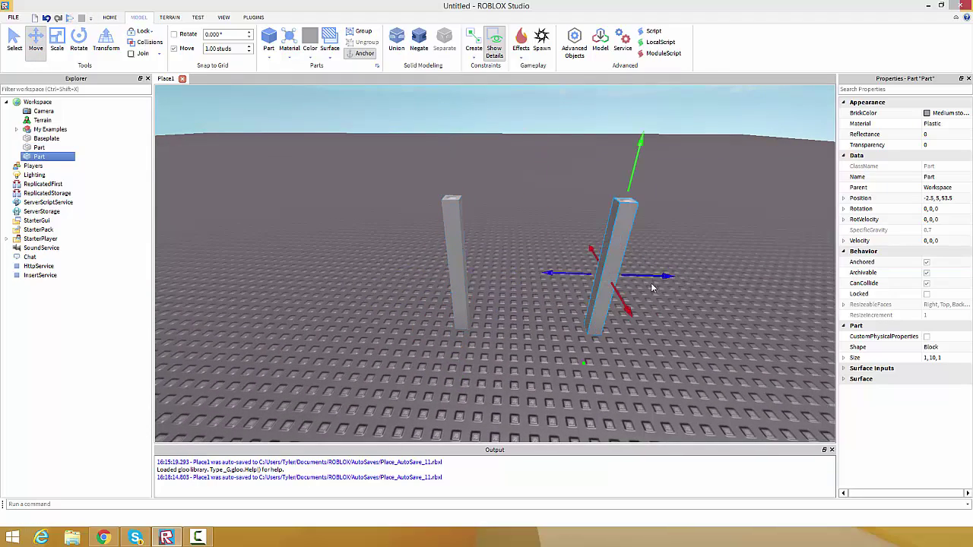
key(Delete)
click(462, 271)
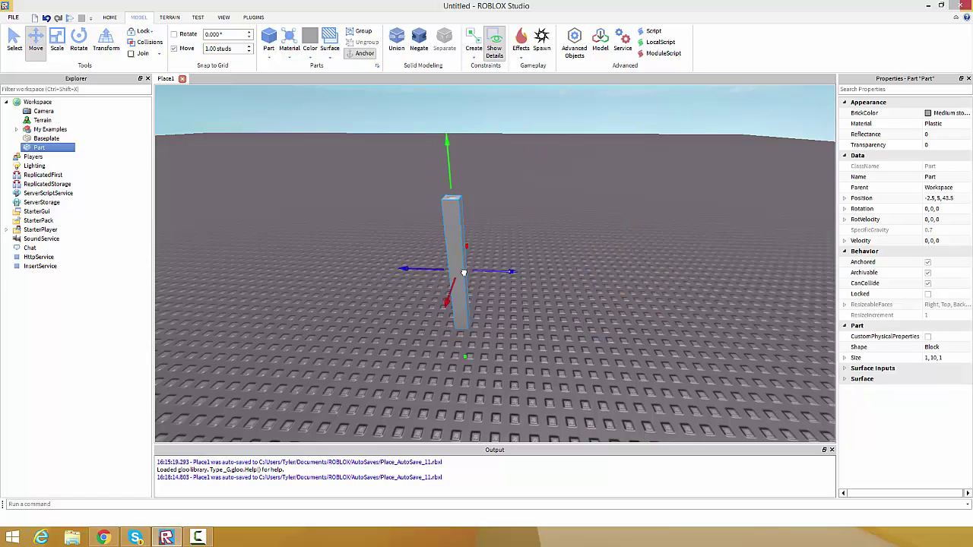
click(600, 224)
Duplicate the pillar and move the copy along the Z axis to position -2.5, 5, 32.5.
click(460, 254)
right_drag(572, 293, 573, 293)
scroll(573, 294, up, 3)
scroll(573, 293, down, 3)
key(ctrl+z)
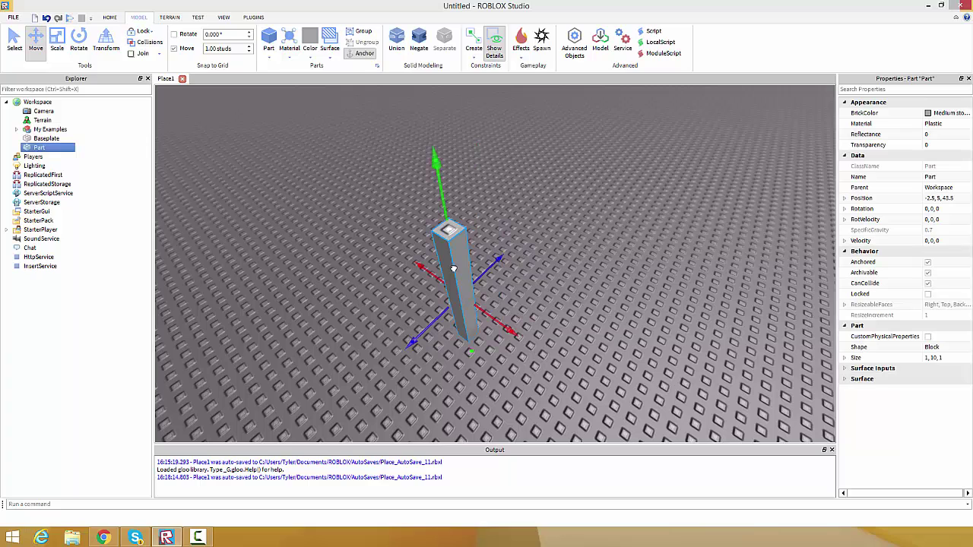
drag(487, 271, 501, 250)
right_drag(522, 245, 501, 250)
drag(502, 250, 557, 248)
key(d)
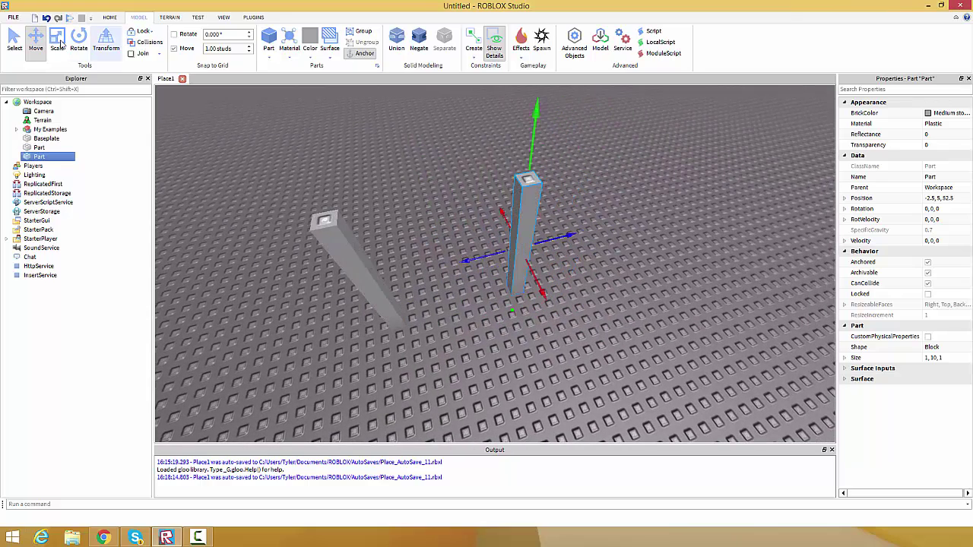
Duplicate the first pillar in place and scale the copy's height to 11 studs.
click(501, 301)
right_drag(501, 300, 467, 288)
key(w)
key(s)
click(427, 273)
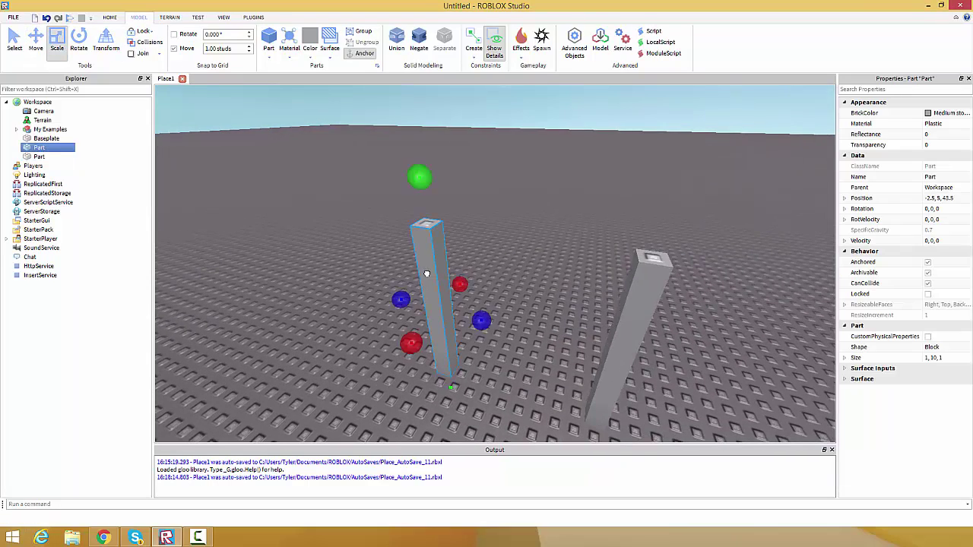
key(ctrl+d)
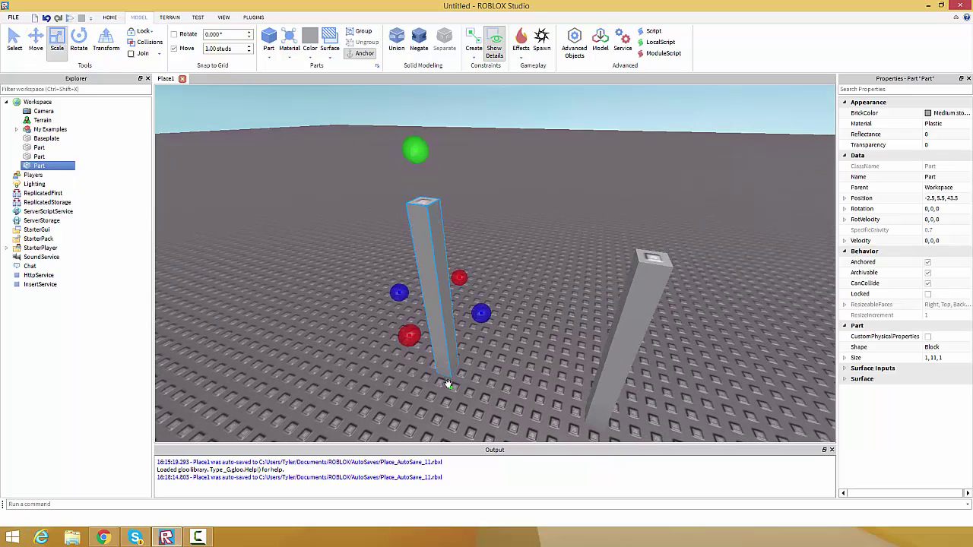
drag(430, 241, 428, 227)
Duplicate the 10-stud pillar and scale the copy down to a 1, 1, 1 stud cube sitting on its top.
right_drag(447, 301, 534, 296)
click(534, 295)
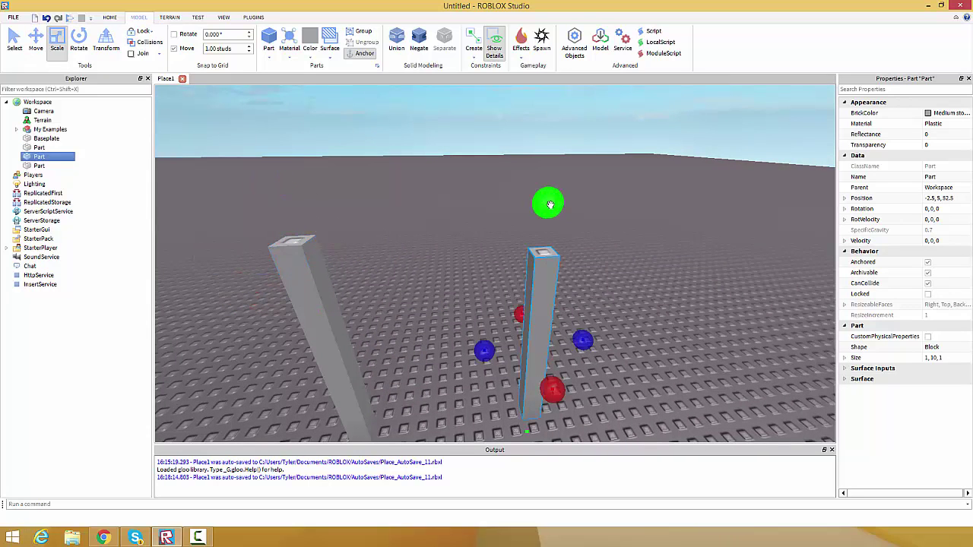
key(ctrl+d)
drag(550, 205, 551, 178)
drag(526, 428, 557, 263)
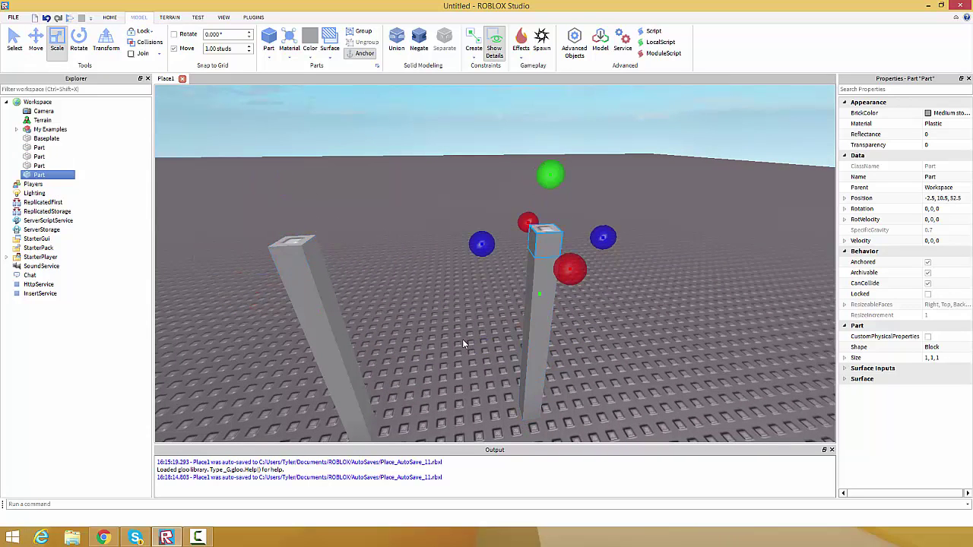
Select the cubes on top of both pillars, and undo the accidental displacement of the one on the first pillar.
click(396, 316)
right_drag(396, 315, 404, 278)
scroll(405, 279, up, 2)
scroll(448, 266, down, 2)
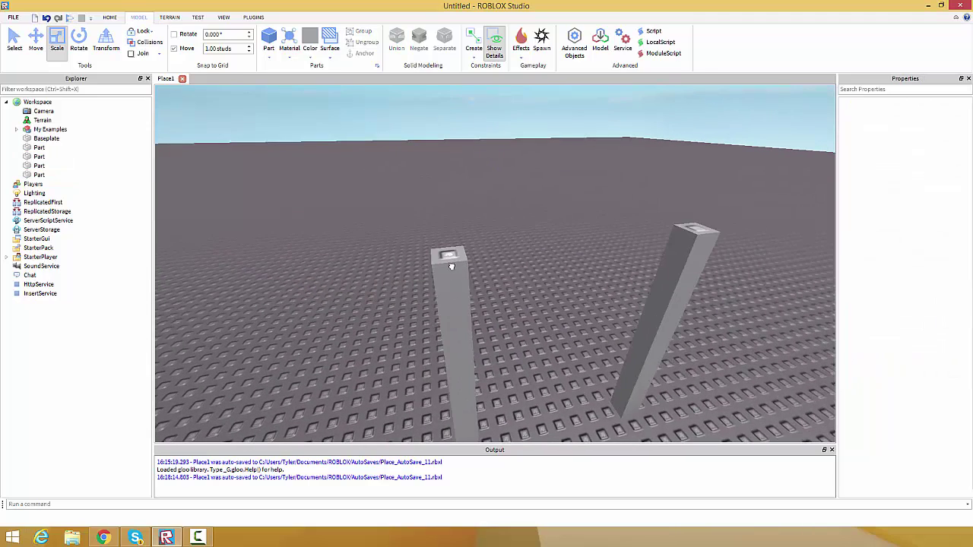
click(452, 266)
ctrl+click(692, 234)
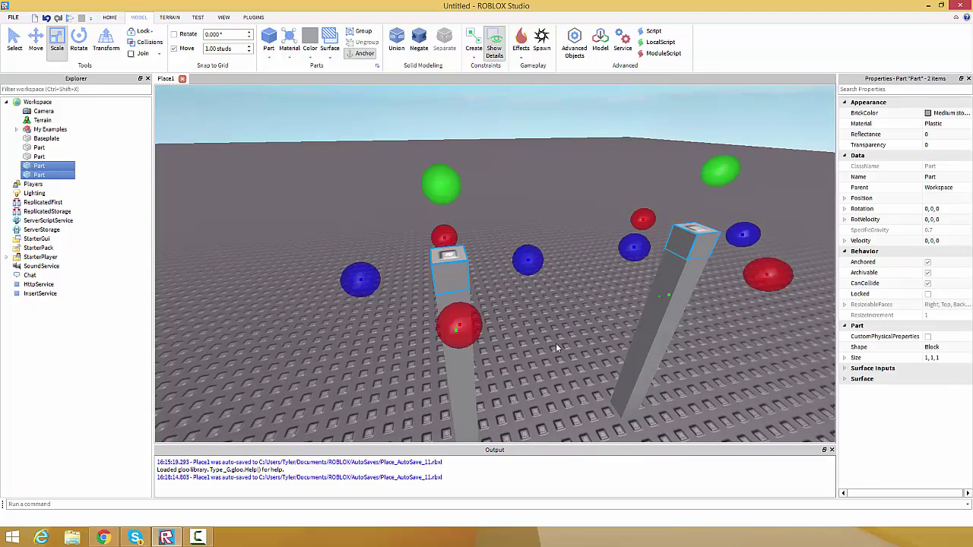
right_drag(544, 331, 539, 326)
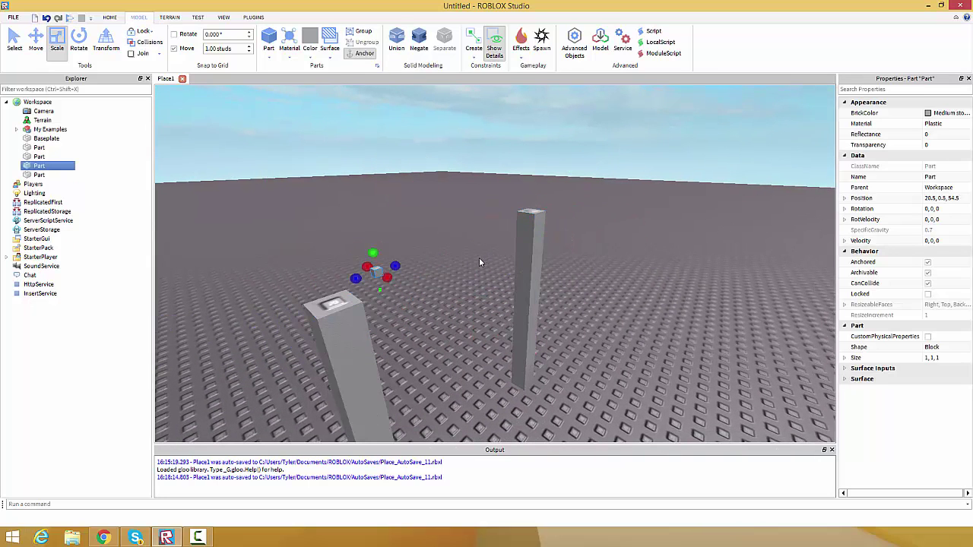
key(ctrl+z)
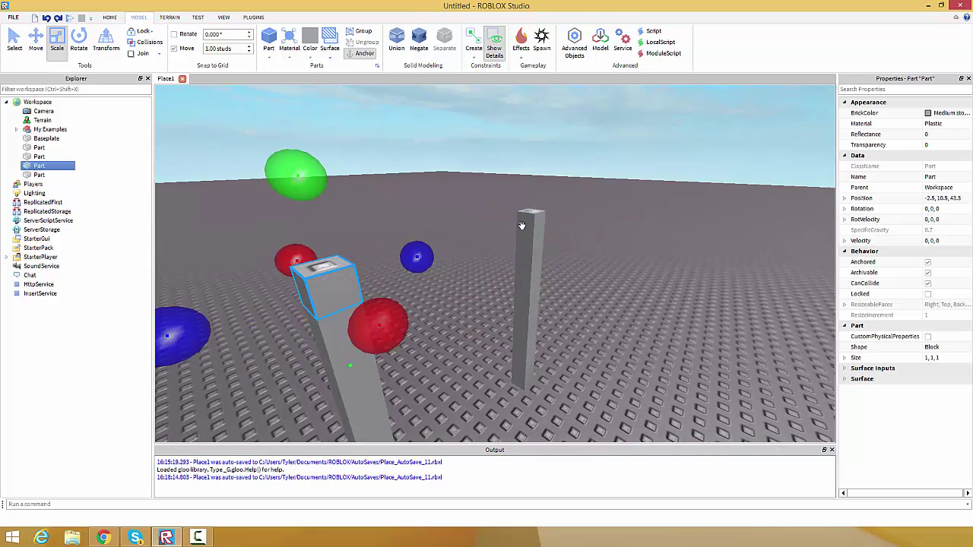
Inspect the two pillar-top cubes, selecting them together and one at a time.
right_drag(523, 224, 493, 328)
scroll(342, 280, up, 3)
scroll(342, 278, down, 3)
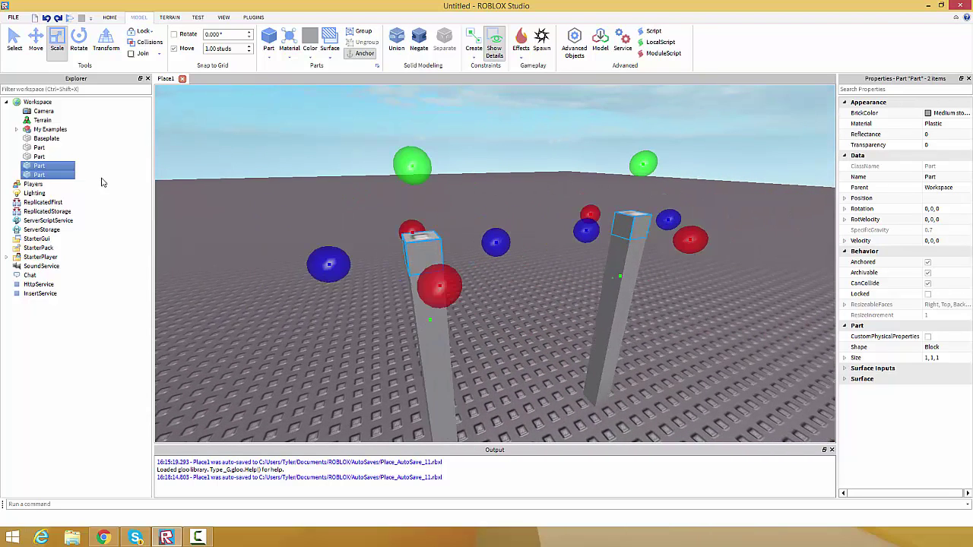
click(446, 308)
click(421, 257)
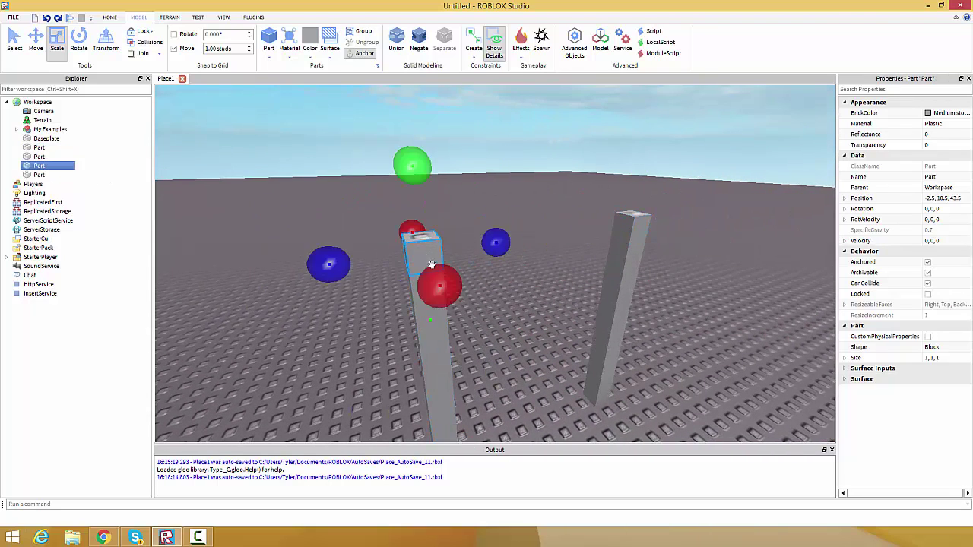
click(638, 247)
click(624, 244)
click(547, 331)
right_drag(547, 331, 489, 291)
click(482, 283)
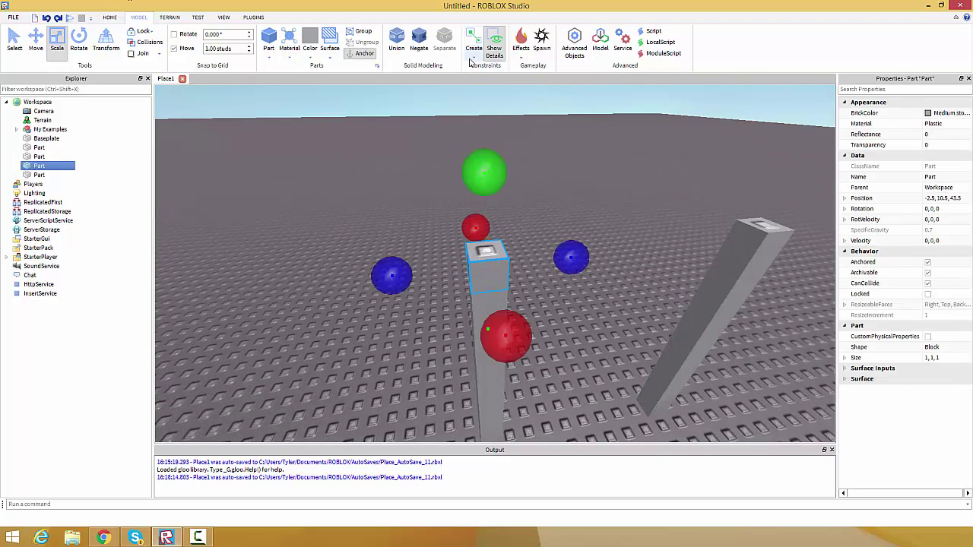
click(287, 112)
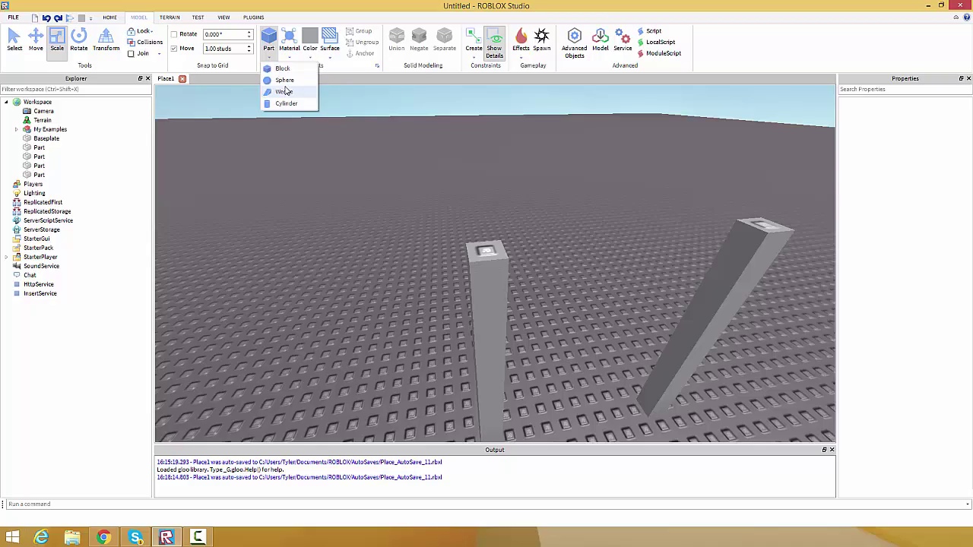
right_drag(418, 252, 460, 249)
scroll(384, 127, down, 5)
drag(373, 116, 535, 337)
click(35, 39)
right_drag(497, 263, 501, 236)
click(577, 316)
scroll(572, 292, up, 3)
right_drag(570, 288, 571, 287)
scroll(523, 306, down, 3)
scroll(500, 310, up, 3)
right_drag(500, 310, 410, 318)
click(389, 260)
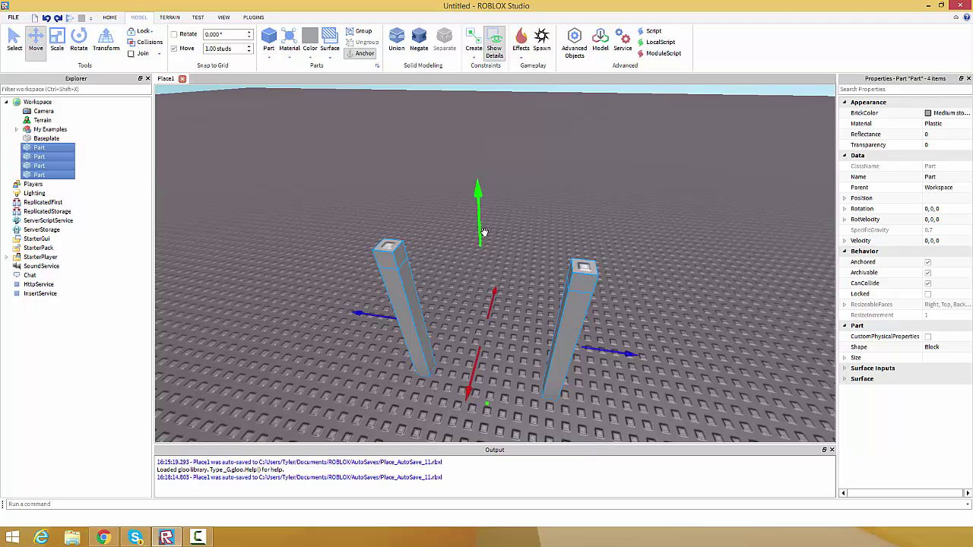
Delete the small cubes from the tops of both pillars.
click(460, 245)
click(401, 259)
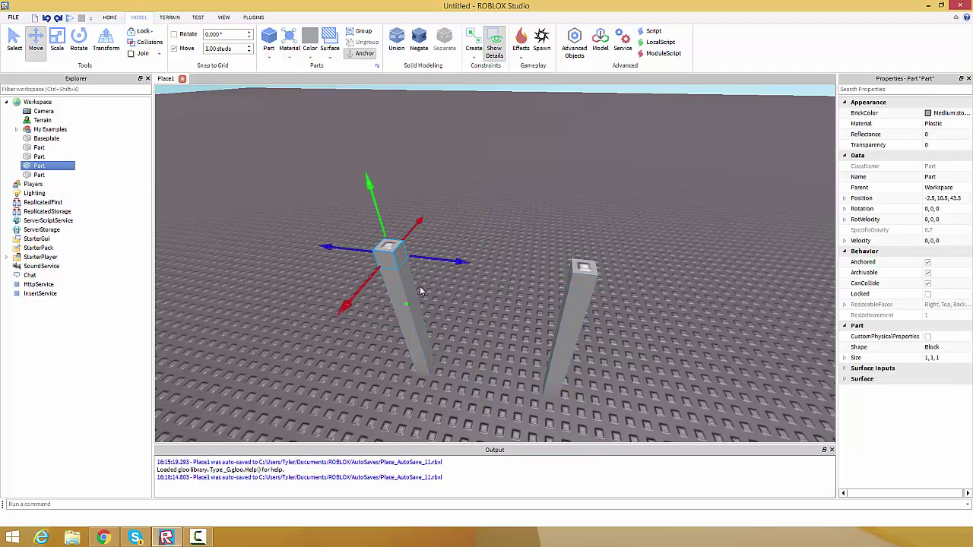
click(56, 42)
key(Delete)
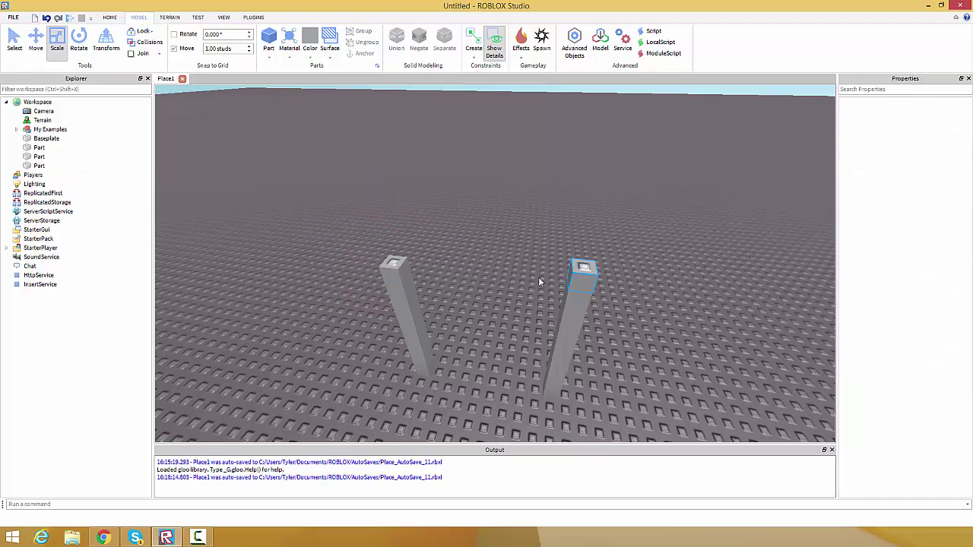
click(565, 278)
key(Delete)
Scale both pillars to a height of 32 studs and move the second one along Z to position -2.5, 16, 56.5.
click(406, 290)
drag(383, 226, 378, 221)
right_drag(382, 226, 378, 221)
drag(378, 220, 393, 200)
right_drag(379, 221, 392, 200)
key(s)
drag(392, 200, 406, 190)
key(w)
drag(504, 348, 504, 176)
key(w)
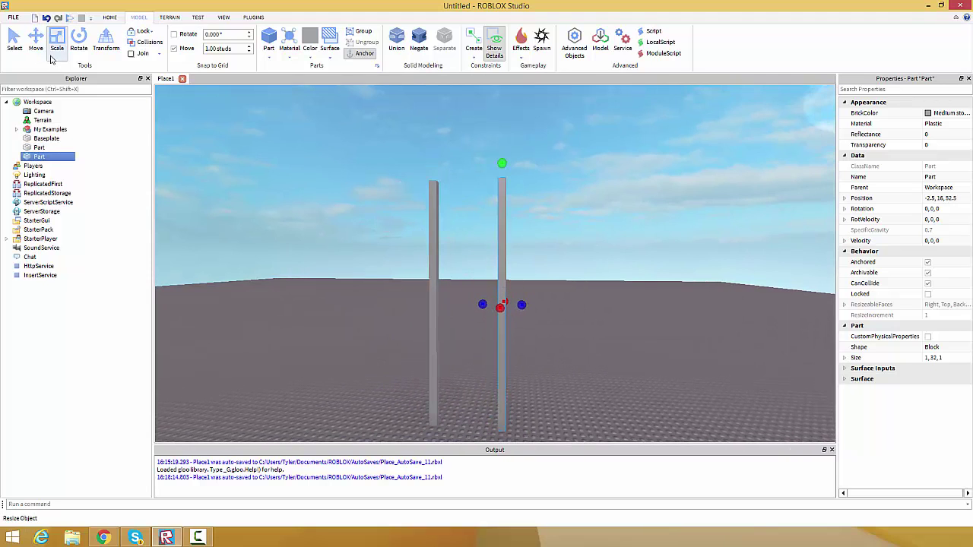
drag(525, 305, 566, 316)
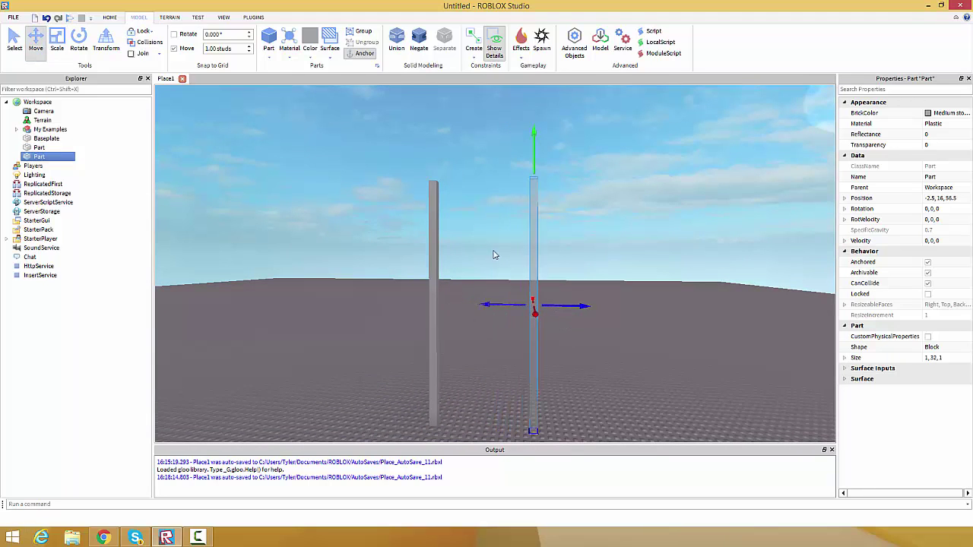
Duplicate the moved pillar and scale the copy down to a 1, 1, 1 stud cube on the pillar's top.
click(59, 42)
click(515, 256)
key(w)
right_drag(514, 256, 498, 230)
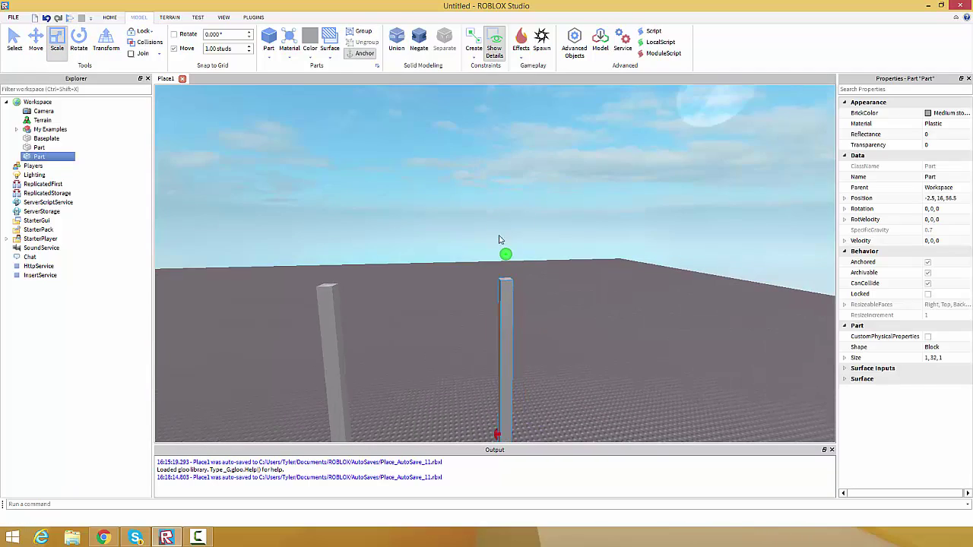
key(ctrl+d)
right_drag(511, 276, 498, 327)
drag(485, 353, 473, 125)
right_drag(498, 296, 508, 258)
scroll(508, 223, up, 4)
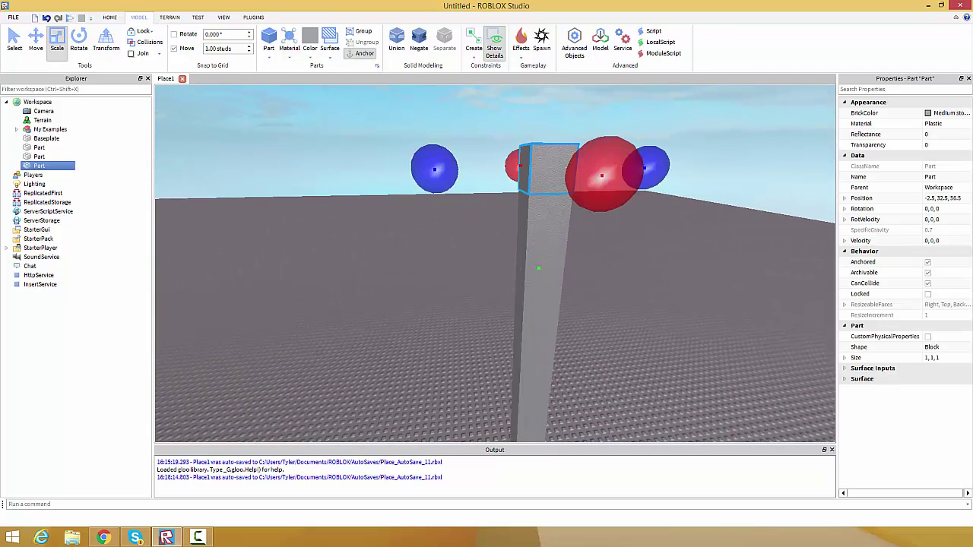
Duplicate the top cube and move the copy along Z onto the other pillar, at position -2.5, 32.5, 43.5.
click(38, 57)
key(ctrl+d)
drag(673, 168, 682, 204)
click(593, 264)
scroll(594, 263, down, 1)
right_drag(593, 263, 460, 173)
scroll(509, 257, down, 3)
scroll(510, 258, down, 3)
right_drag(507, 261, 436, 214)
click(443, 219)
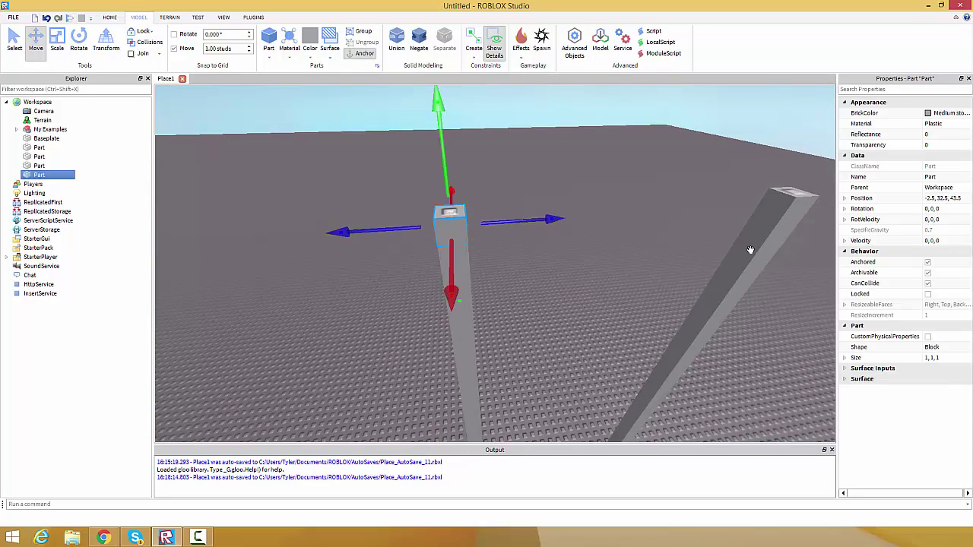
Select the cubes on both pillar tops together and view their placement.
click(567, 261)
scroll(566, 261, up, 2)
click(419, 209)
scroll(419, 209, down, 3)
right_drag(419, 209, 498, 247)
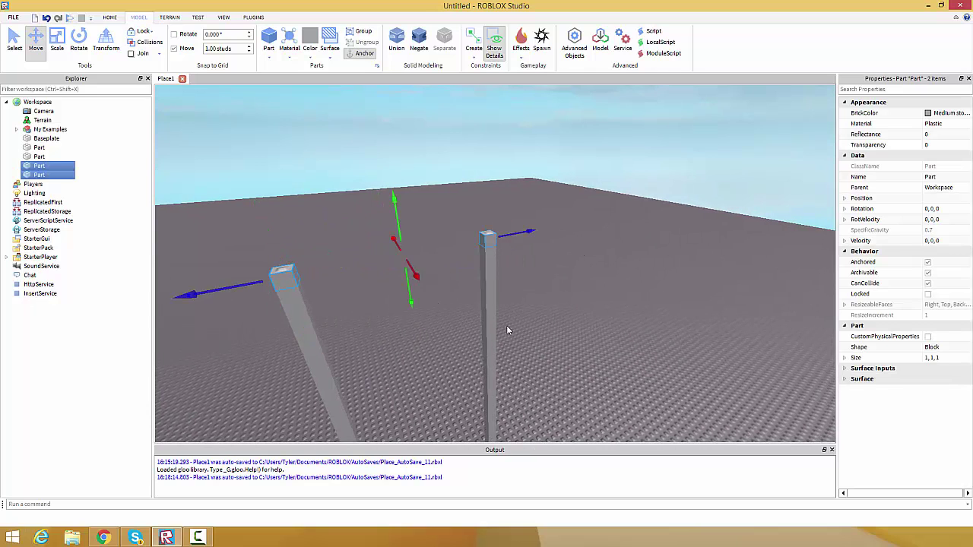
Insert a new cylinder part into the workspace.
click(603, 323)
right_drag(602, 324, 602, 324)
scroll(556, 344, up, 3)
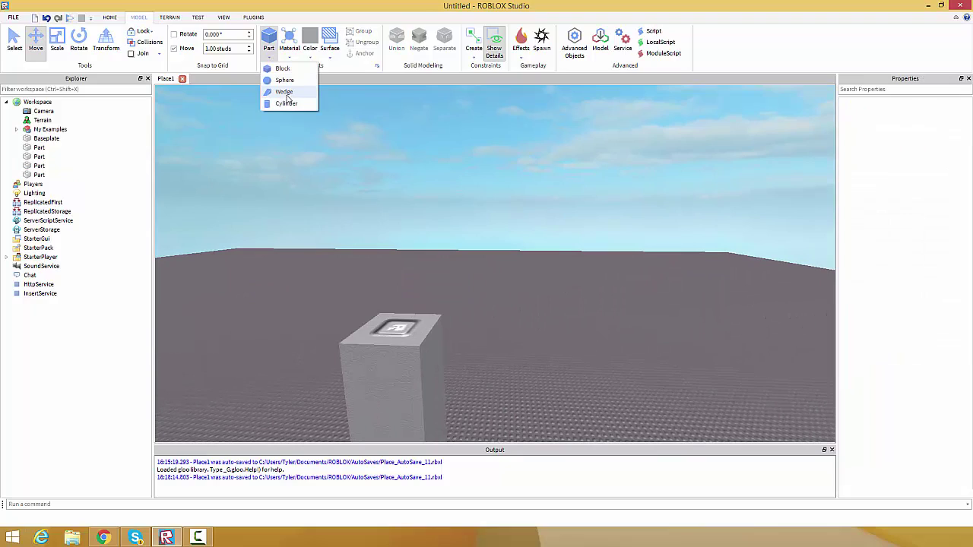
click(286, 103)
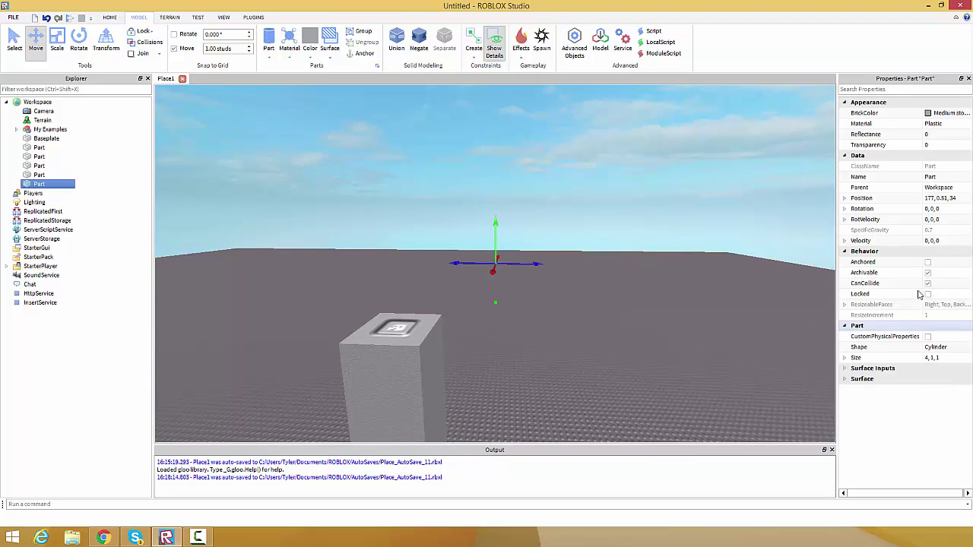
Anchor the new cylinder and bring it to position 20, 0.5, 42 with a rotation of 180, 90, 0.
scroll(594, 318, up, 5)
right_drag(596, 320, 554, 322)
scroll(494, 300, up, 3)
scroll(451, 325, down, 2)
drag(448, 287, 477, 320)
scroll(444, 382, up, 6)
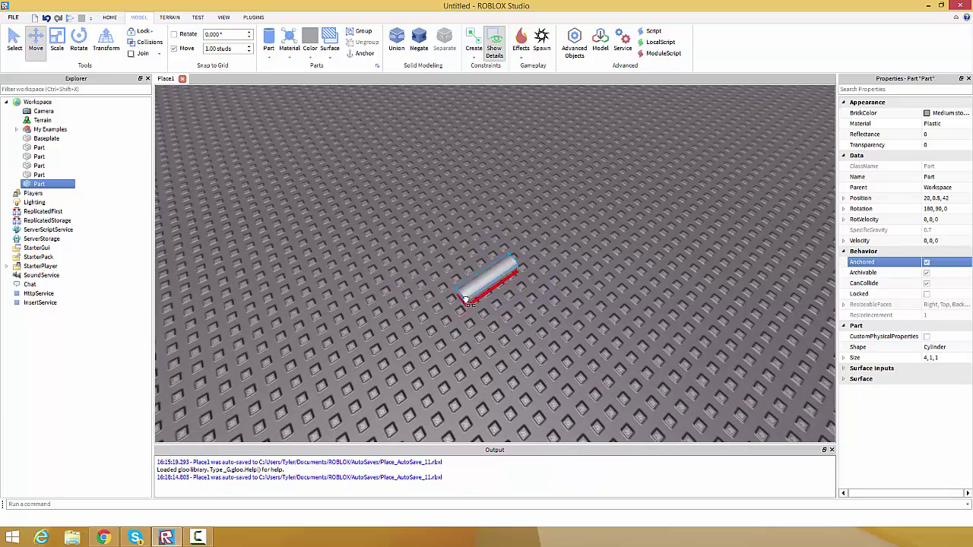
Move the cylinder up beside the first pillar's top cube, to position -2, 32, 46.
drag(464, 320, 491, 356)
scroll(490, 356, up, 4)
drag(401, 177, 398, 253)
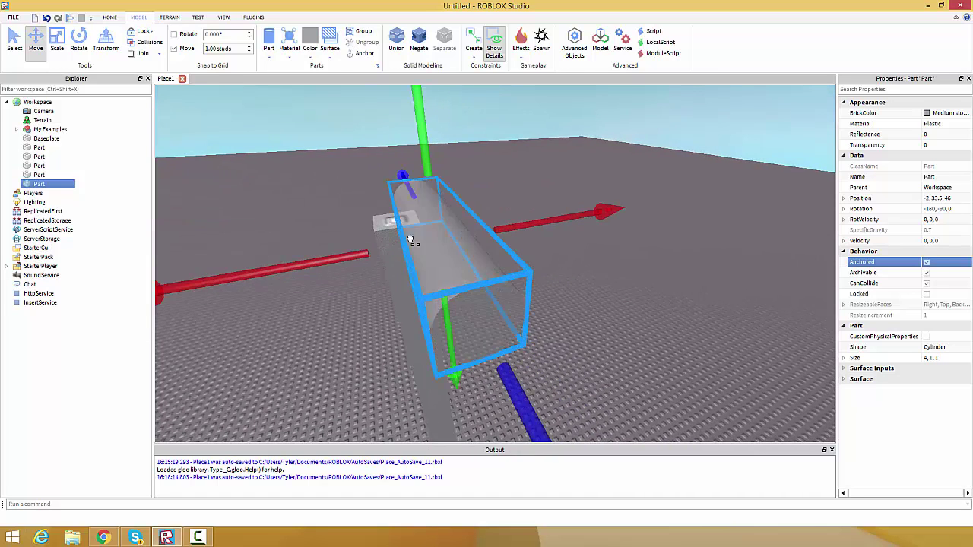
right_drag(397, 253, 426, 236)
drag(601, 237, 495, 258)
right_drag(495, 258, 532, 259)
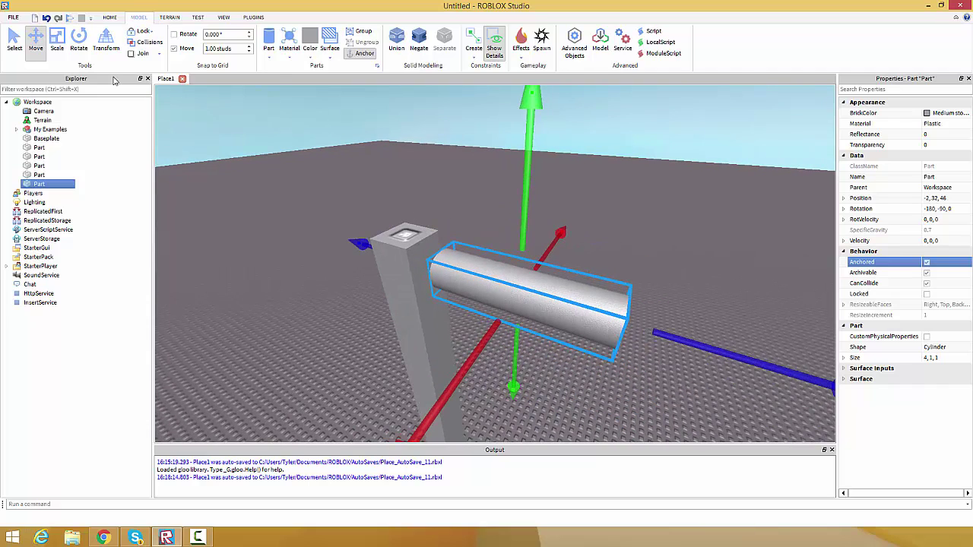
Set the move snap increment to 0.20 studs and scale the cylinder to a size of 4, 1.6, 1.6.
click(57, 42)
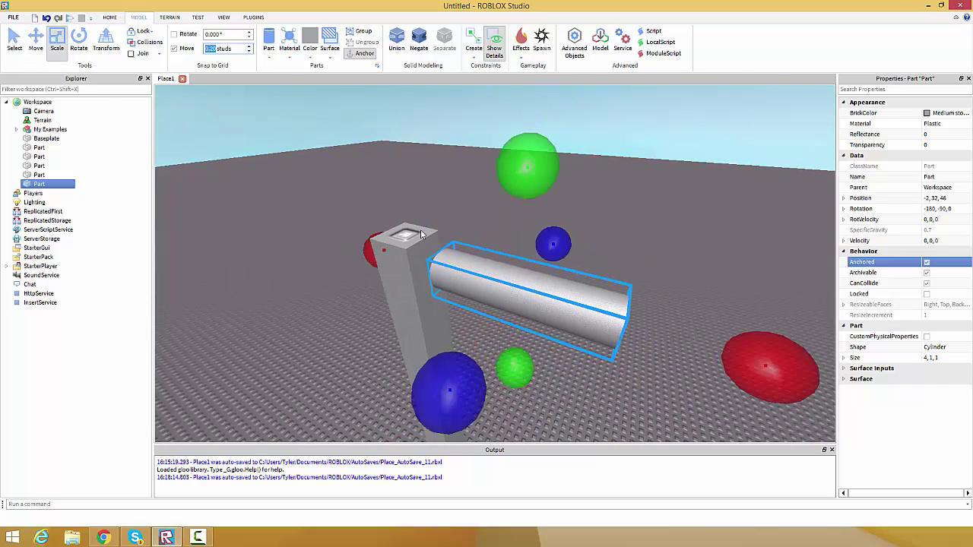
right_drag(382, 204, 427, 242)
drag(428, 245, 397, 247)
right_drag(631, 245, 624, 242)
drag(609, 259, 594, 258)
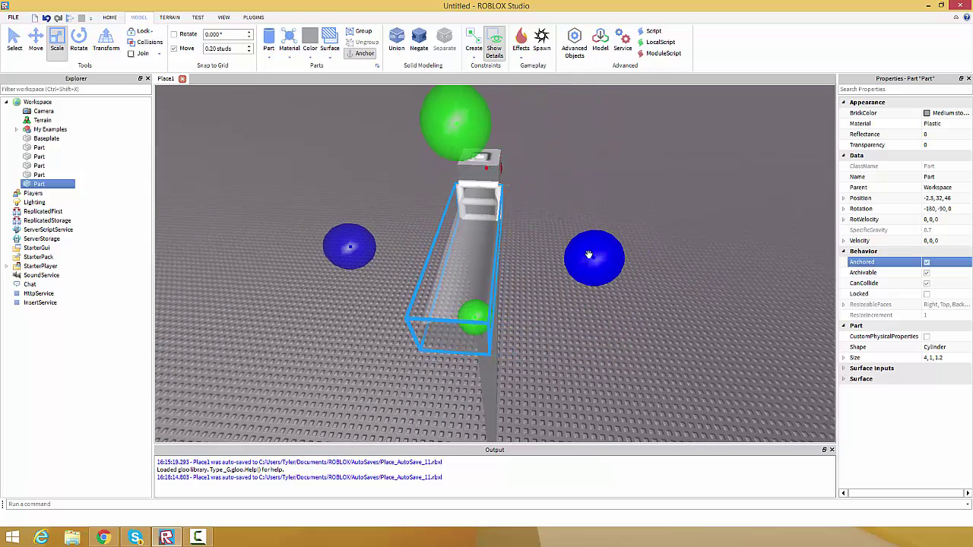
right_drag(591, 260, 492, 222)
drag(505, 229, 508, 208)
right_drag(595, 210, 595, 213)
scroll(596, 216, up, 5)
scroll(595, 216, down, 5)
scroll(595, 213, up, 4)
scroll(595, 213, down, 5)
right_drag(567, 255, 563, 246)
drag(539, 233, 548, 233)
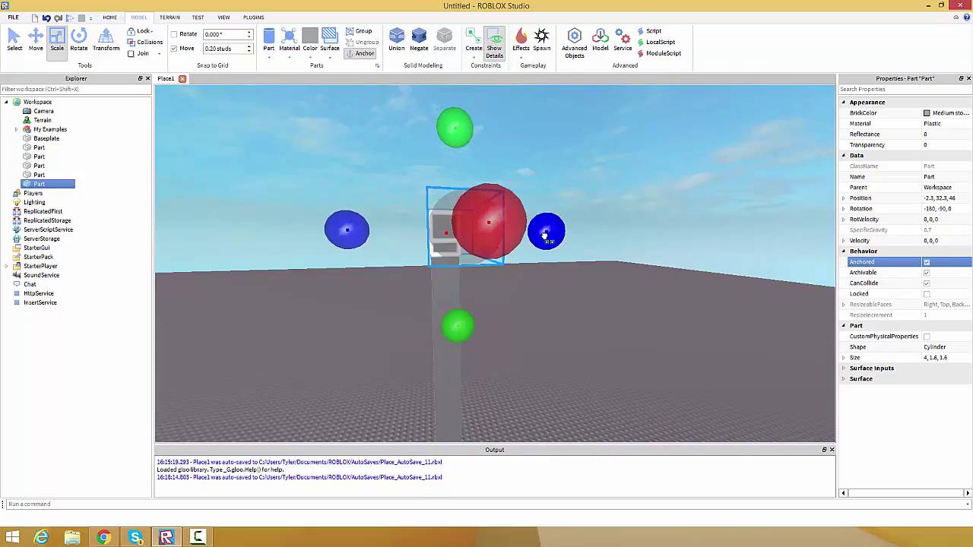
drag(355, 224, 345, 223)
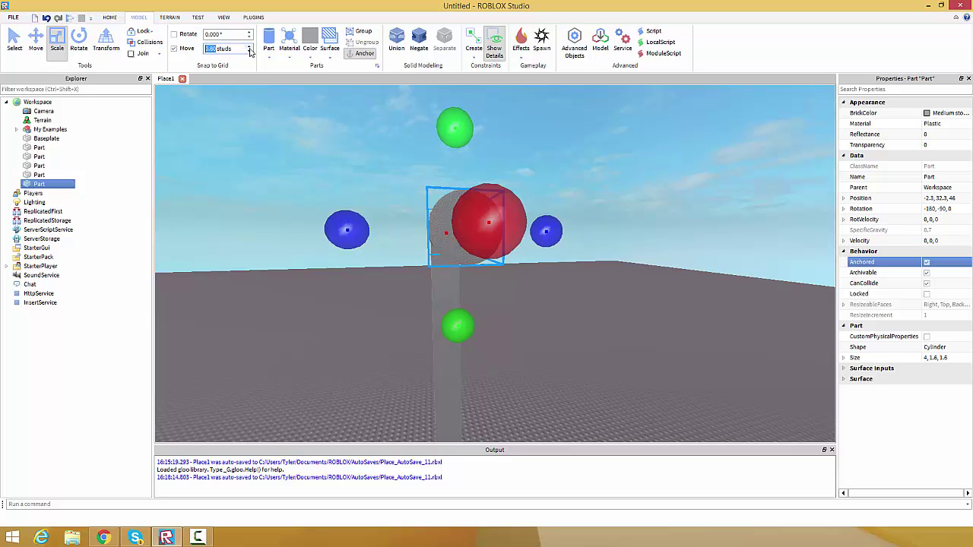
Scale the cylinder into a flat disc with a size of 1, 9.6, 9.6 studs against the pillar's top cube.
right_drag(506, 273, 508, 273)
drag(638, 236, 560, 236)
right_drag(536, 246, 523, 243)
drag(510, 239, 624, 316)
right_drag(500, 275, 494, 271)
drag(373, 237, 277, 227)
drag(418, 174, 422, 116)
scroll(422, 129, down, 1)
drag(454, 285, 462, 316)
key(d)
key(w)
Center the disc on the pillar's top cube by moving it to position -2.5, 32.5, 44.5 with a 0.20-stud snap increment.
click(35, 57)
right_drag(485, 277, 523, 291)
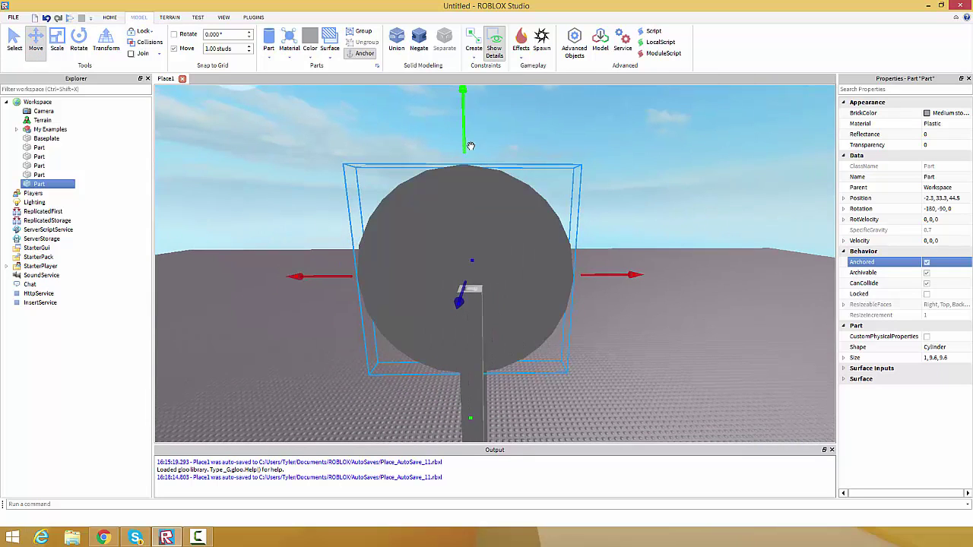
right_drag(576, 233, 601, 253)
drag(593, 235, 573, 233)
right_drag(573, 232, 535, 155)
scroll(574, 231, up, 3)
drag(507, 124, 507, 151)
right_drag(508, 151, 507, 149)
scroll(506, 150, up, 2)
key(ctrl+z)
right_drag(541, 220, 485, 159)
drag(469, 119, 482, 150)
scroll(479, 175, up, 3)
right_drag(479, 175, 449, 313)
Compare the position values of the pillar's top cube and the disc.
click(451, 318)
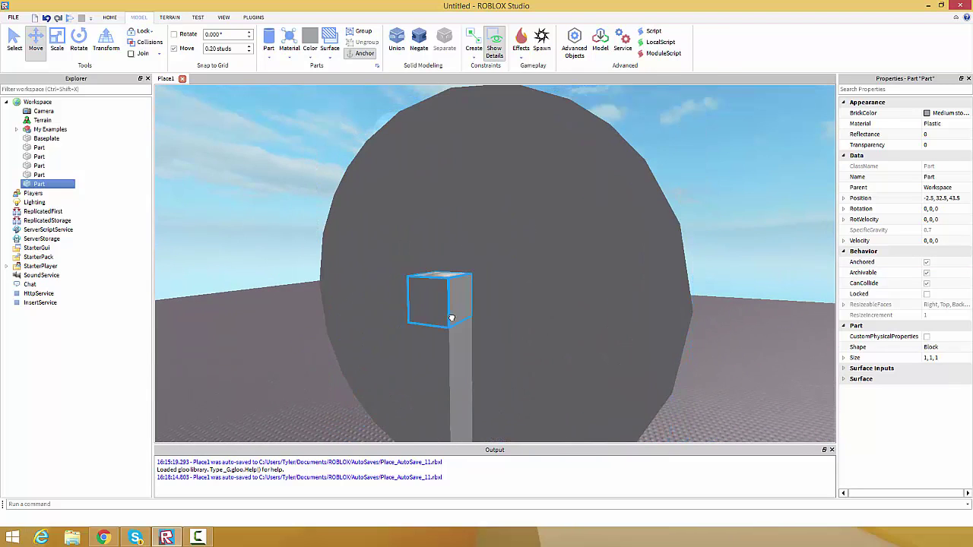
click(426, 316)
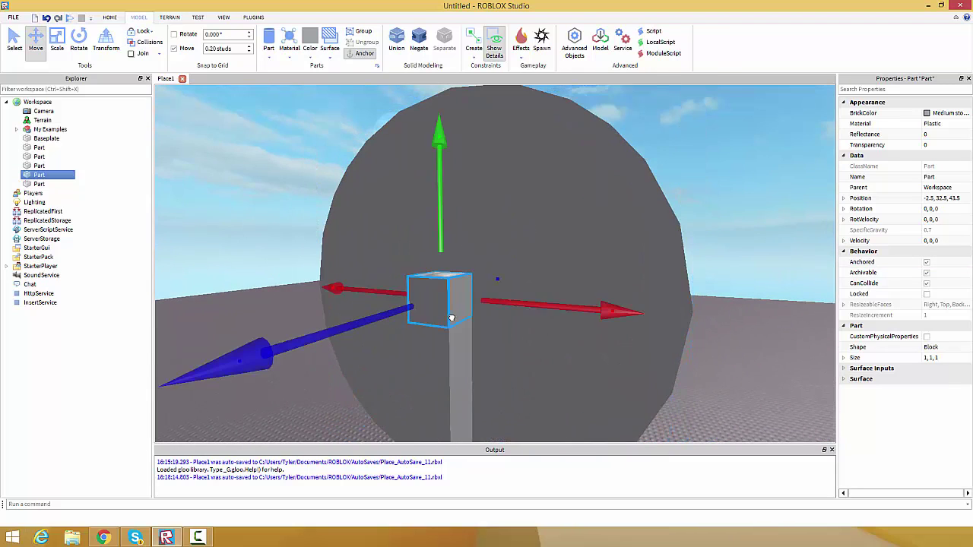
click(491, 270)
right_drag(516, 197, 449, 258)
scroll(448, 258, up, 3)
scroll(448, 259, down, 2)
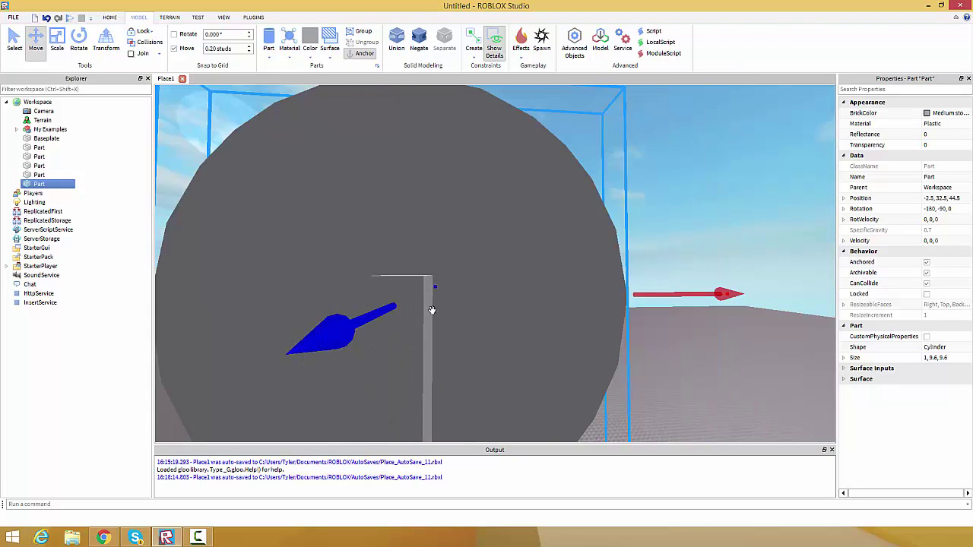
Examine from several sides how the disc sits against the pillar's top cube.
ctrl+click(425, 320)
right_drag(380, 336, 407, 338)
scroll(402, 339, down, 3)
drag(428, 305, 440, 278)
click(441, 274)
right_drag(441, 258, 440, 222)
click(515, 199)
right_drag(515, 198, 510, 202)
right_drag(538, 238, 525, 224)
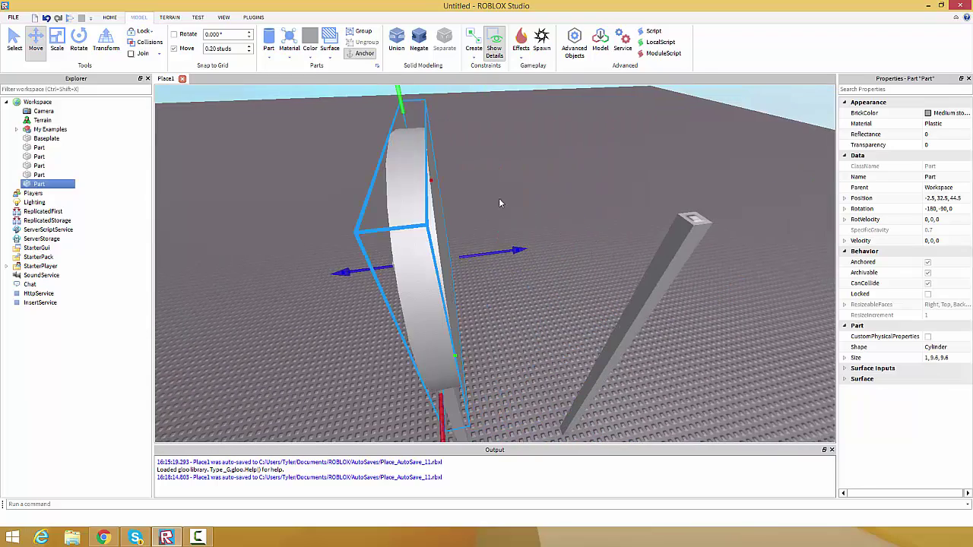
right_drag(438, 272, 375, 356)
ctrl+click(383, 350)
click(650, 263)
right_drag(650, 264, 538, 278)
click(487, 265)
key(a)
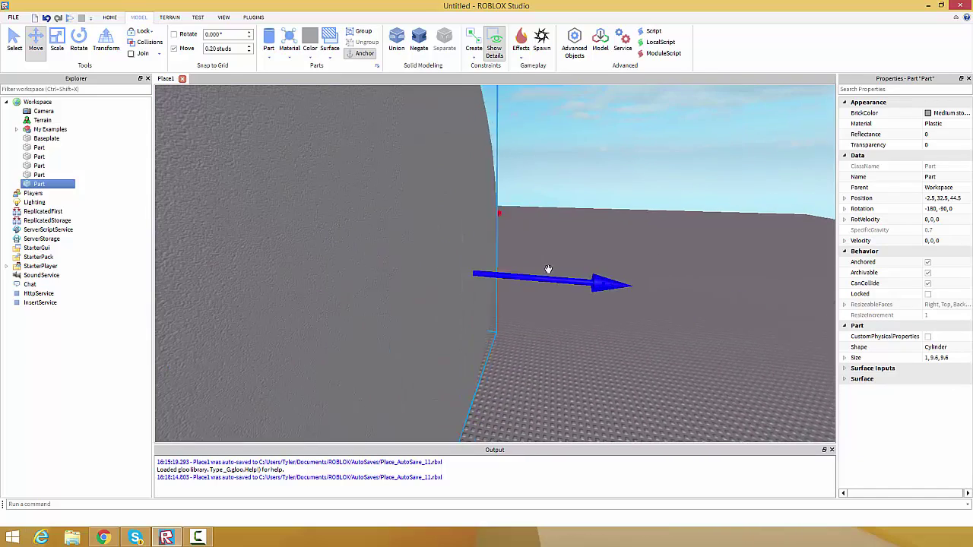
click(601, 230)
right_drag(600, 231, 529, 261)
key(s)
click(486, 235)
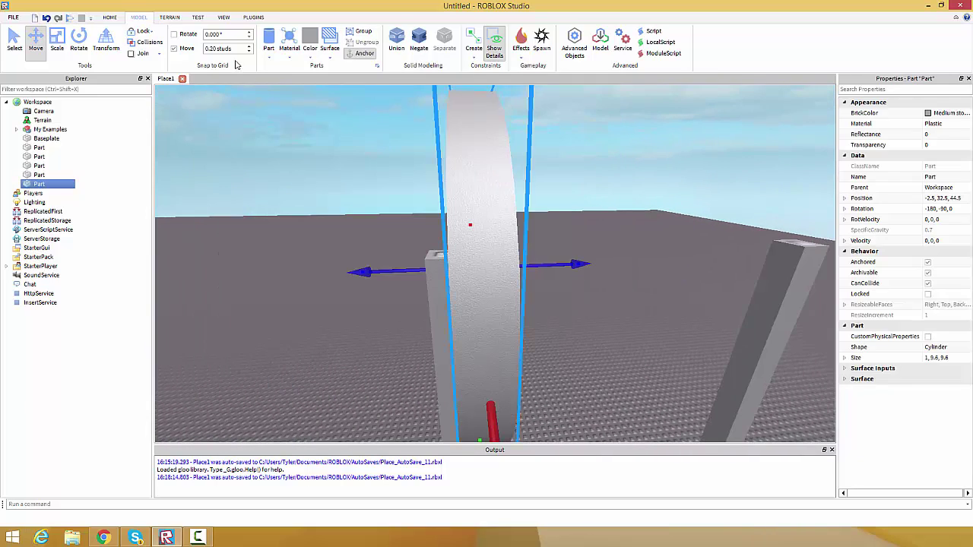
Move the disc away from the pillar's top cube to position -2.5, 32.5, 46.5.
drag(564, 264, 616, 282)
click(476, 217)
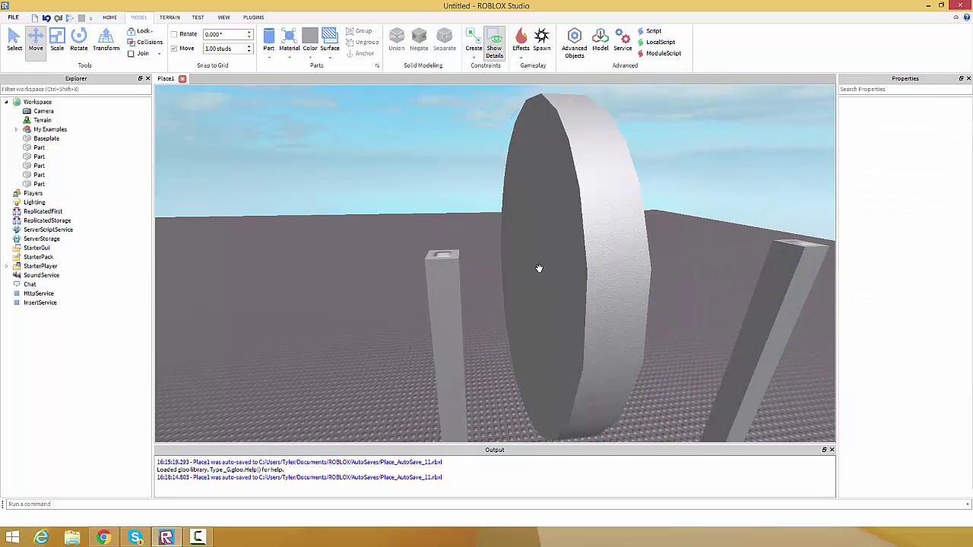
click(538, 268)
key(w)
click(445, 206)
right_drag(512, 243, 493, 271)
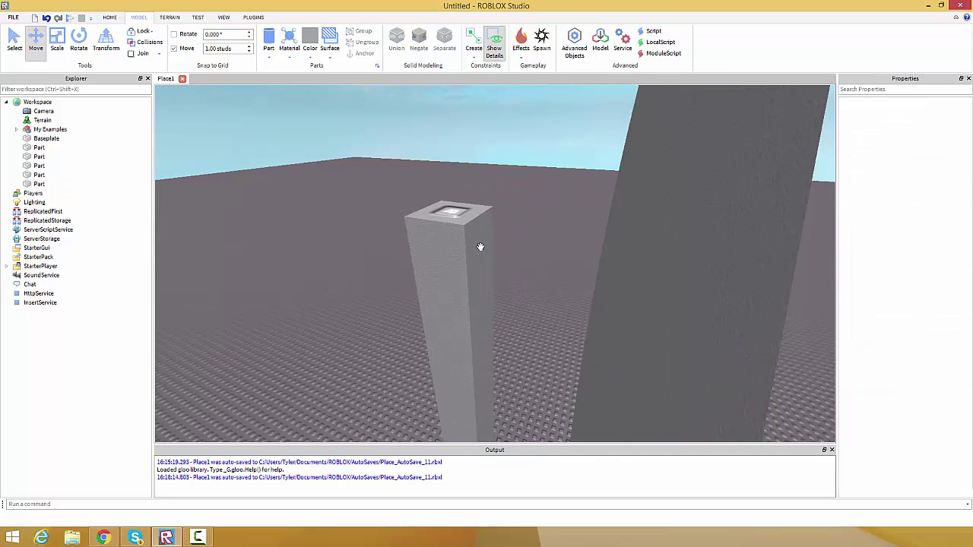
Start a hinge constraint with its first attachment centered on the top cube's face toward the disc, using a 0.50-stud snap increment.
click(480, 248)
ctrl+click(706, 200)
right_drag(524, 177, 535, 173)
click(535, 173)
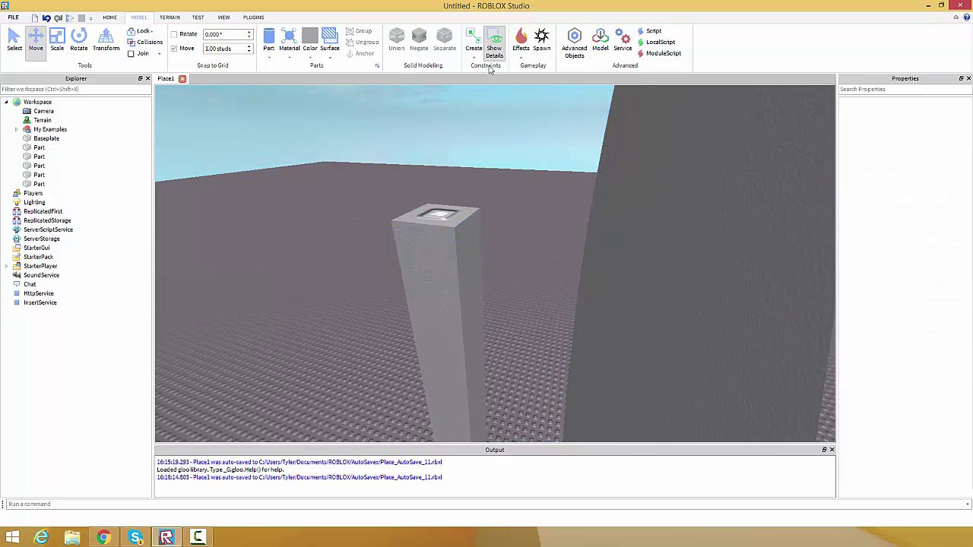
click(473, 53)
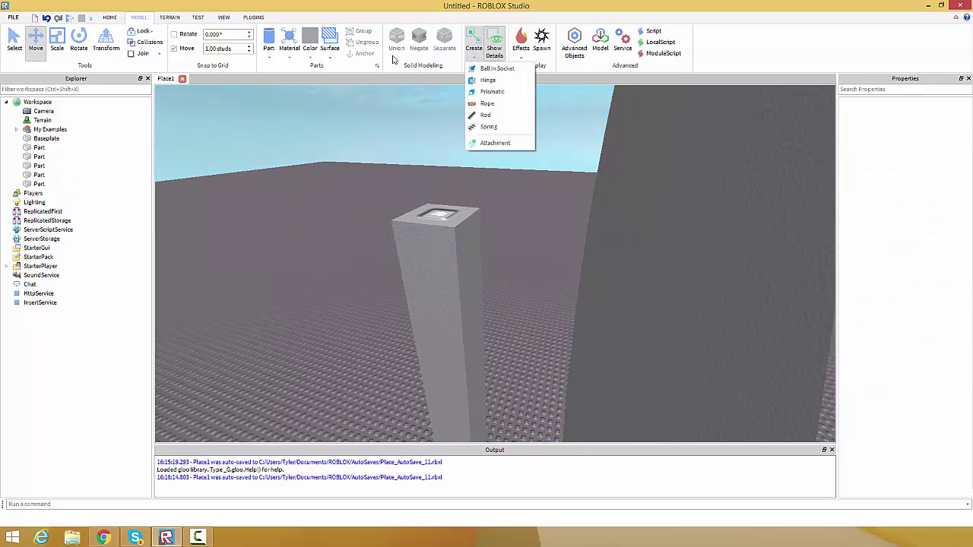
click(548, 81)
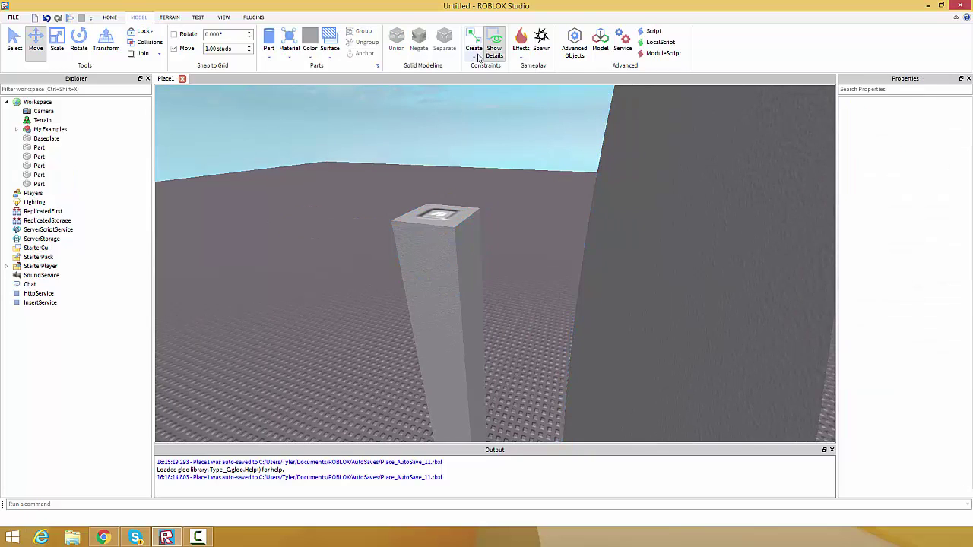
click(489, 83)
right_drag(488, 253, 463, 252)
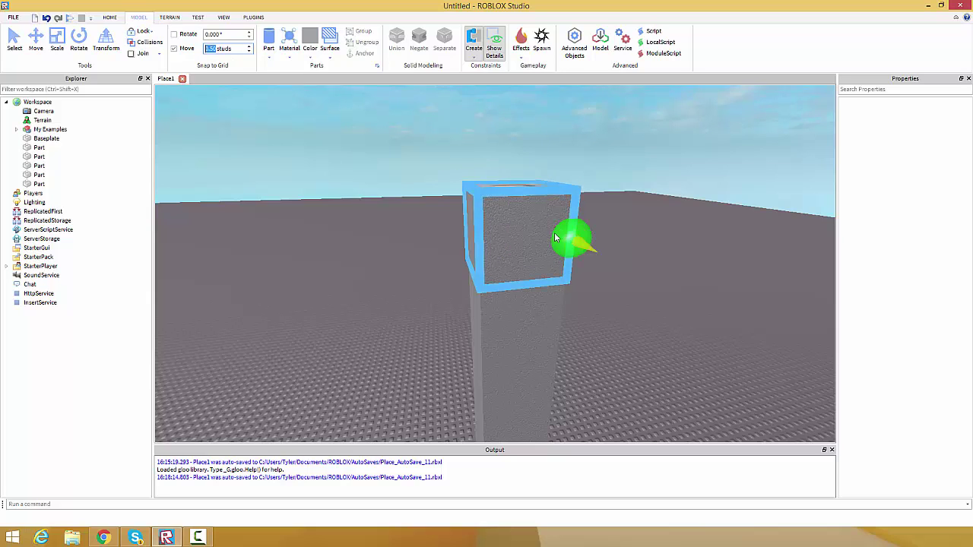
click(526, 241)
right_drag(526, 242, 512, 239)
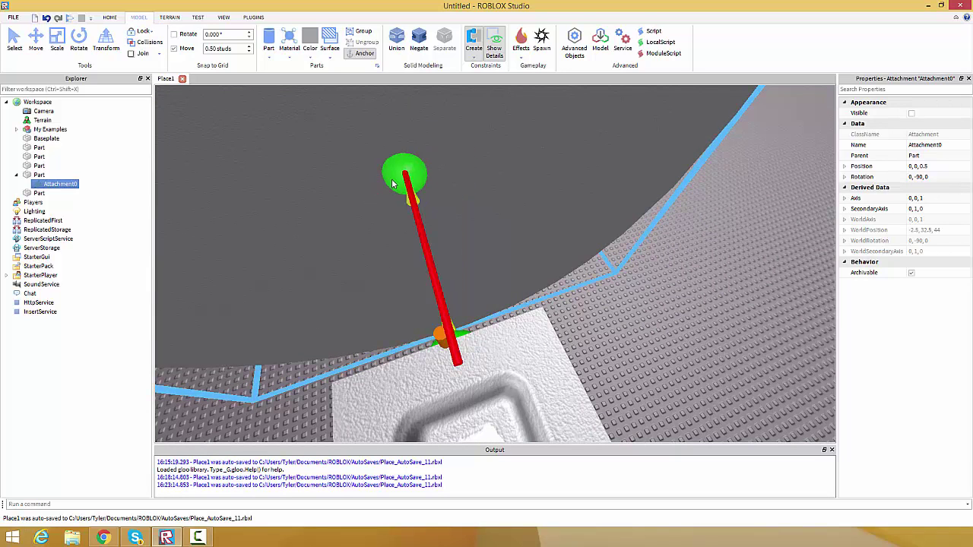
Complete the hinge constraint with a second attachment at the center of the disc's face toward the pillar.
click(392, 183)
right_drag(462, 218, 478, 214)
click(468, 213)
right_drag(487, 273, 480, 274)
right_drag(390, 257, 524, 254)
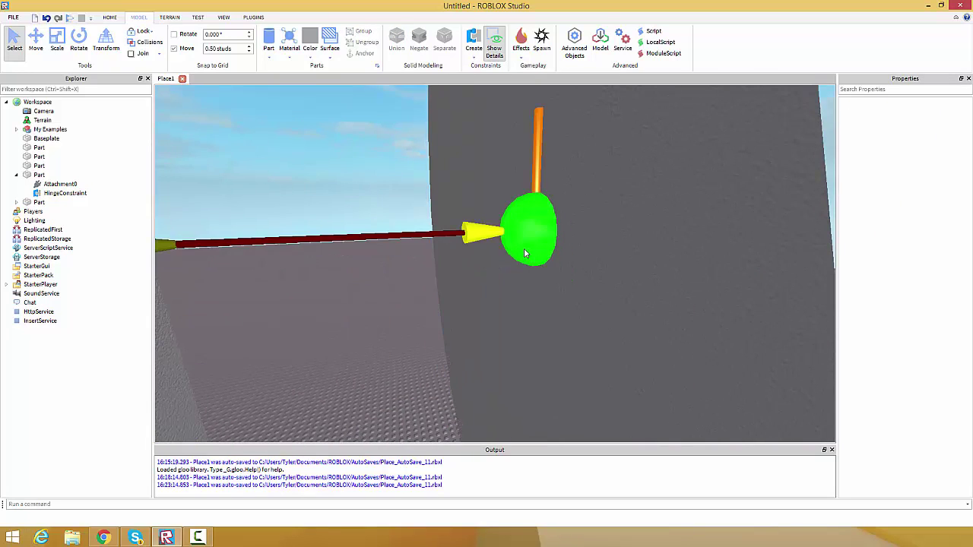
click(523, 254)
scroll(523, 254, down, 3)
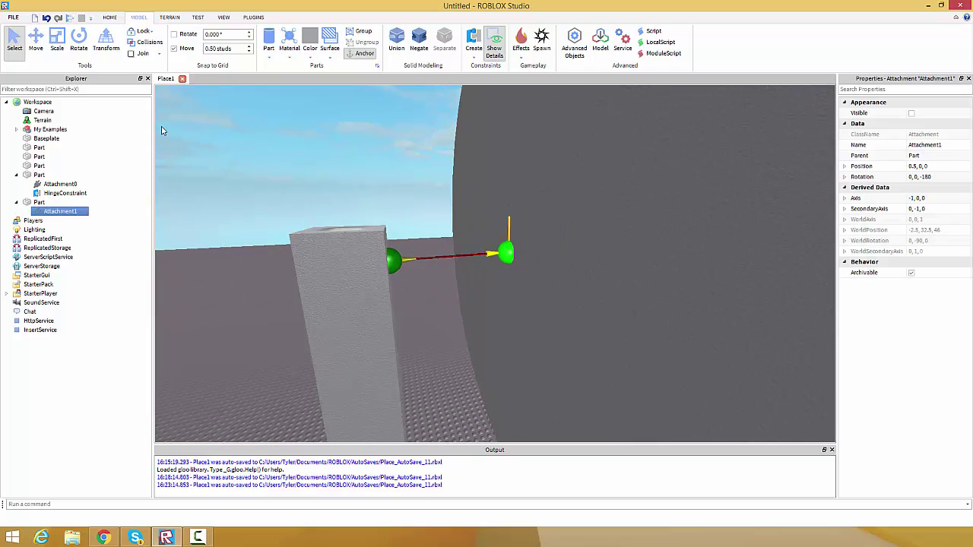
Move the hinged disc back against the pillar's top cube to position -2.5, 32.5, 44.5.
click(37, 46)
mouse_move(515, 174)
mouse_down()
mouse_move(514, 99)
mouse_move(517, 177)
mouse_up()
click(386, 176)
right_drag(386, 176, 511, 211)
click(512, 213)
scroll(511, 213, down, 3)
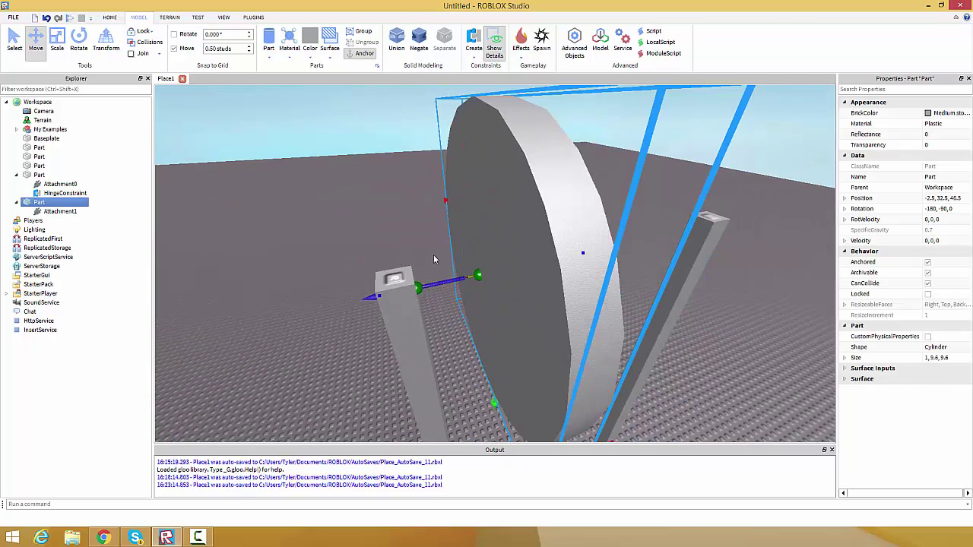
drag(391, 297, 314, 295)
scroll(543, 217, down, 2)
scroll(543, 215, down, 1)
click(540, 214)
right_drag(540, 214, 583, 190)
key(a)
right_drag(491, 232, 484, 197)
click(485, 200)
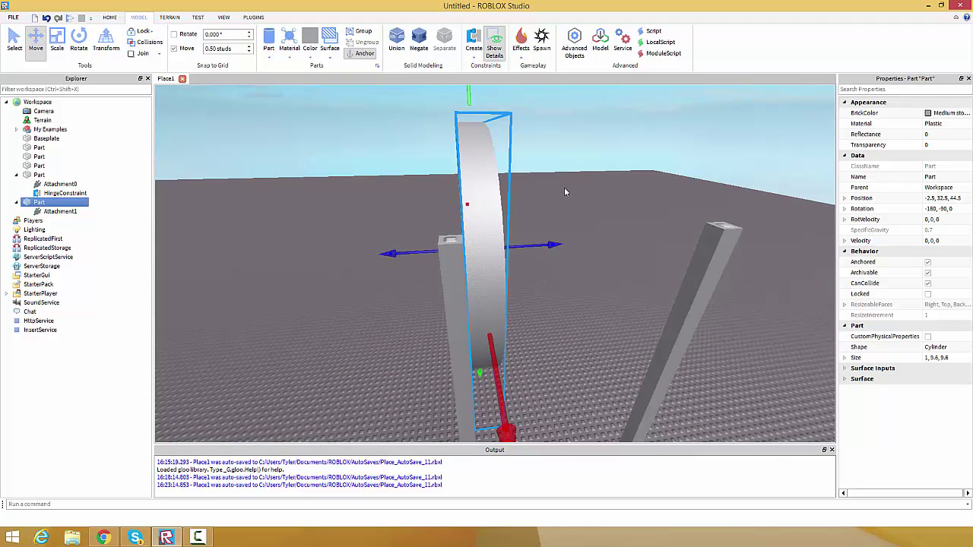
Check the anchoring of both pillars and their top cubes, and unanchor the disc.
click(452, 270)
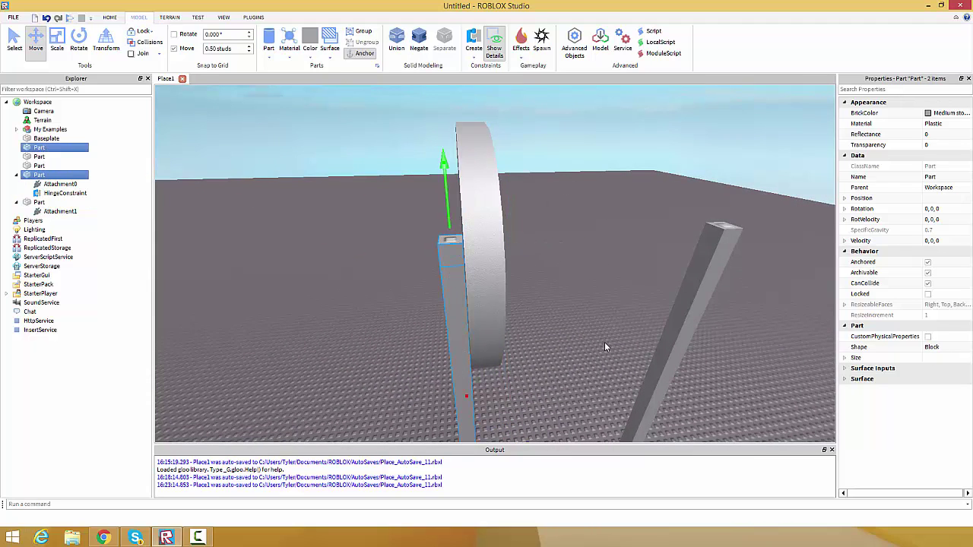
key(d)
drag(627, 237, 723, 454)
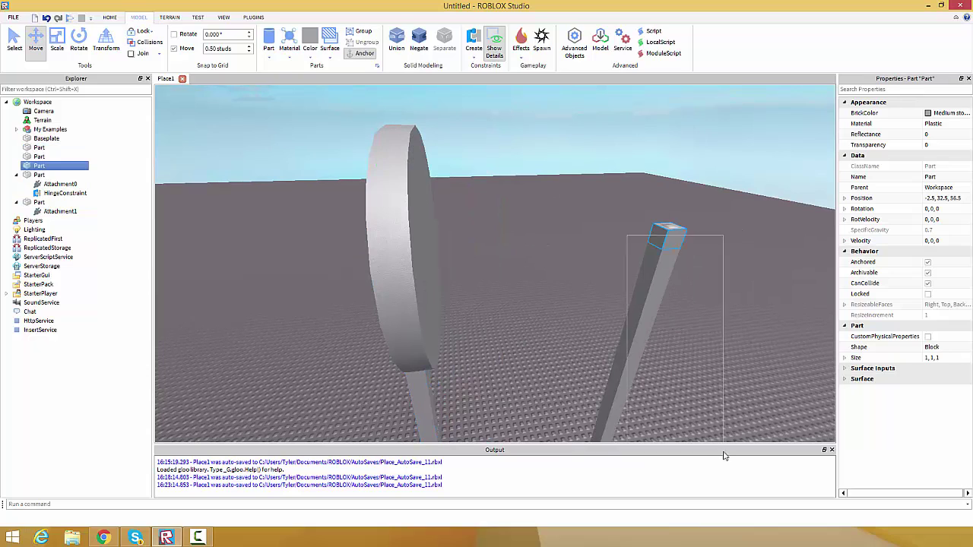
ctrl+click(627, 381)
click(418, 252)
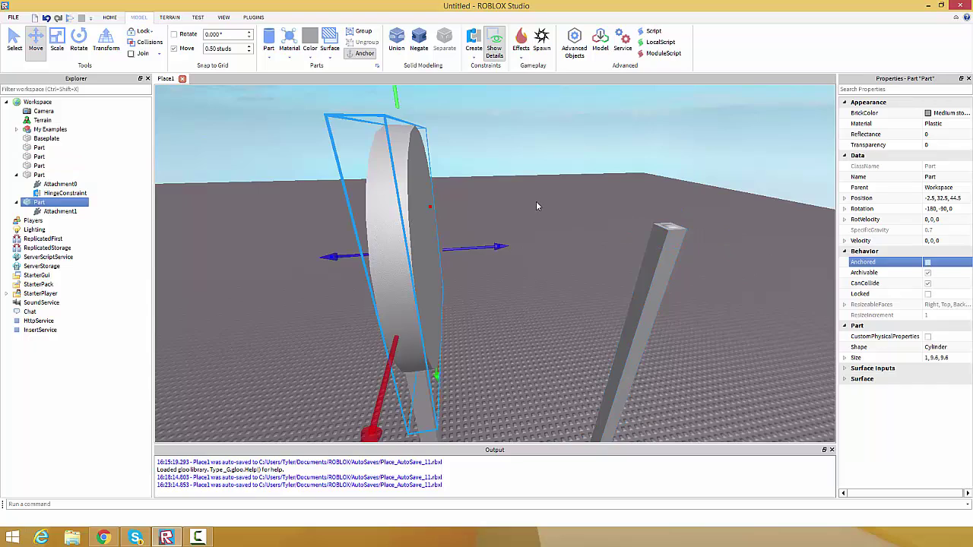
Examine the disc and both pillars from several sides, including the far pillar and its top cube.
click(574, 221)
right_drag(574, 221, 536, 204)
scroll(419, 237, up, 3)
click(419, 238)
scroll(419, 238, up, 4)
right_drag(556, 241, 561, 202)
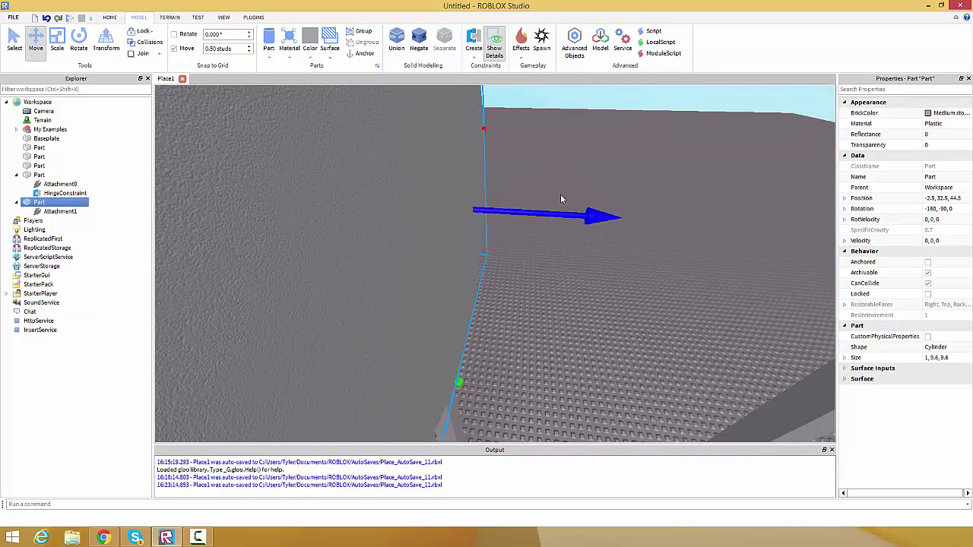
click(498, 199)
scroll(494, 201, down, 4)
right_drag(493, 202, 520, 225)
scroll(493, 202, down, 3)
drag(640, 237, 526, 417)
click(532, 399)
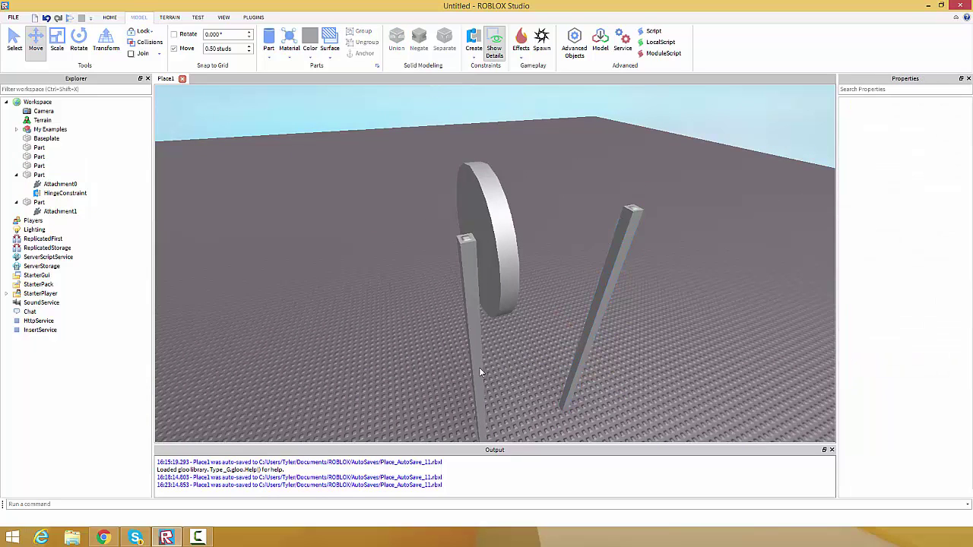
click(593, 335)
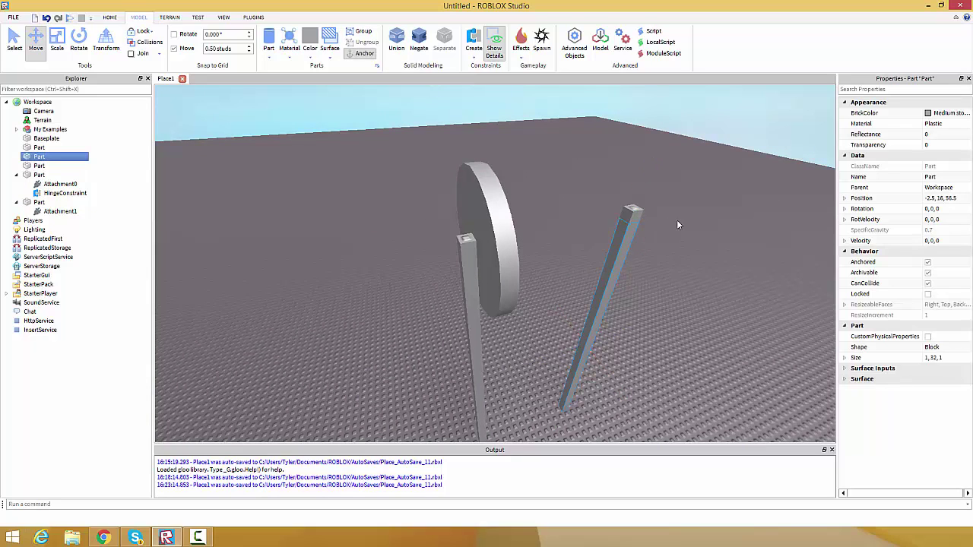
click(630, 215)
click(529, 339)
right_drag(530, 339, 529, 339)
Scale the disc's thickness down to 0.5 studs from the side facing the far pillar.
click(485, 297)
right_drag(528, 193, 522, 194)
scroll(522, 193, up, 3)
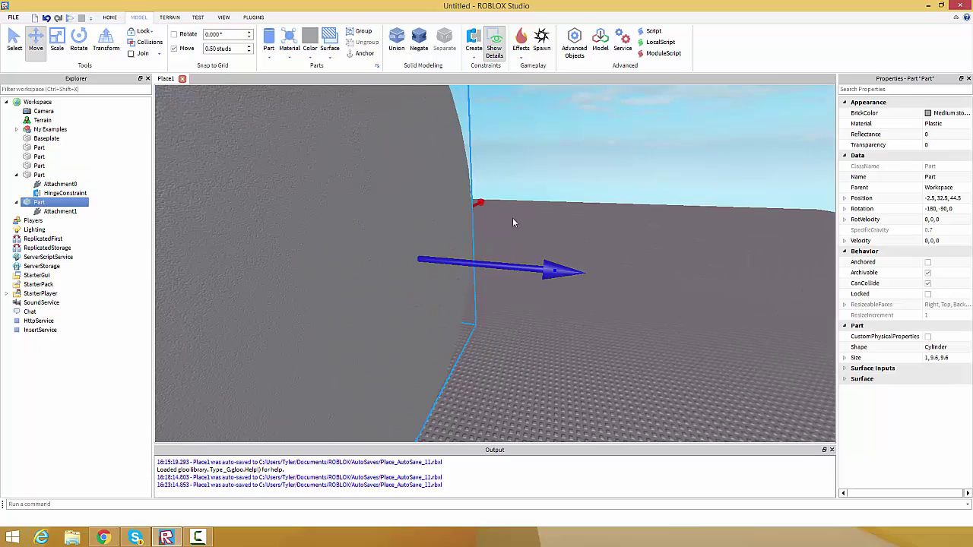
click(63, 44)
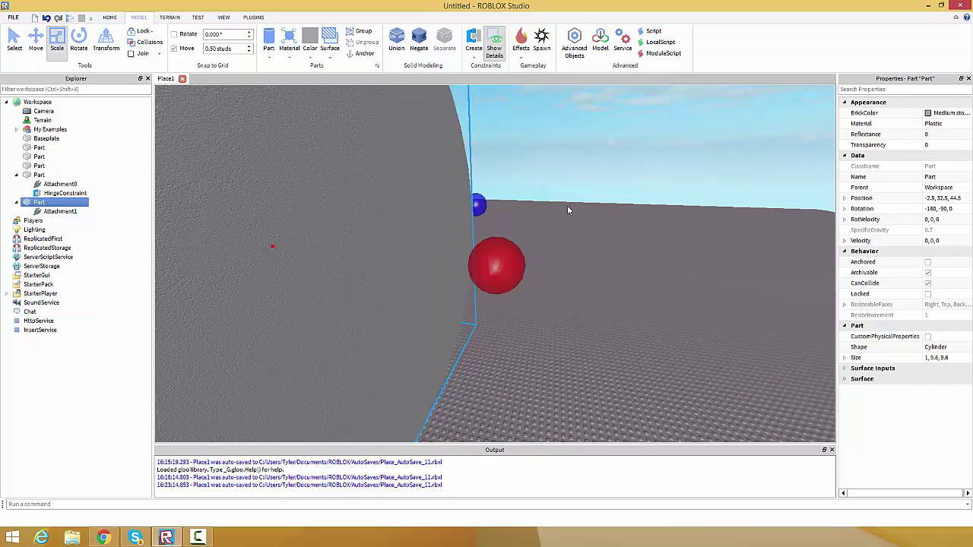
click(532, 214)
right_drag(532, 215, 532, 214)
scroll(532, 214, down, 3)
click(452, 226)
drag(525, 266, 505, 267)
click(517, 226)
right_drag(517, 226, 516, 226)
scroll(516, 226, down, 3)
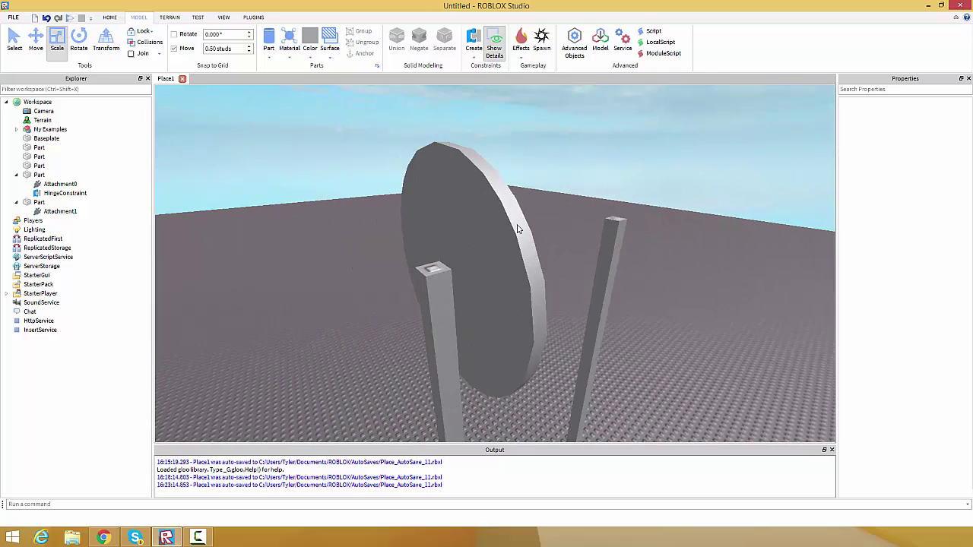
Examine the thinned disc against its pillar's top cube from several sides.
right_drag(660, 319, 658, 319)
scroll(658, 319, up, 4)
scroll(659, 319, down, 4)
scroll(658, 319, up, 4)
scroll(393, 142, down, 2)
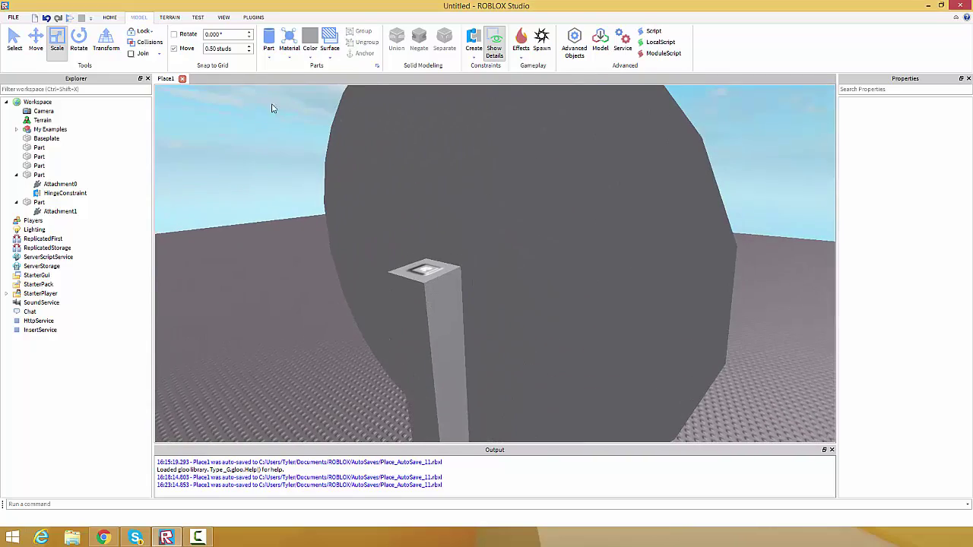
right_drag(403, 213, 410, 220)
click(449, 220)
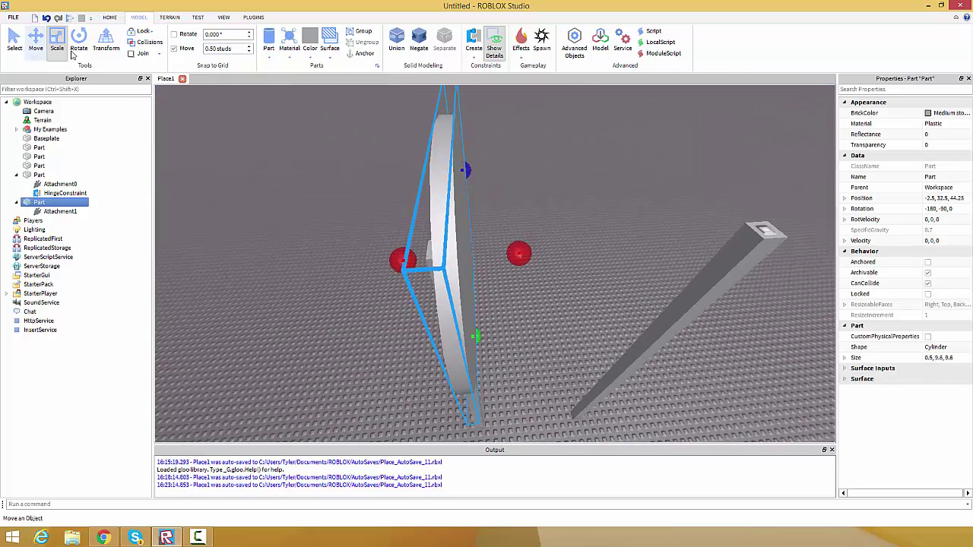
click(535, 195)
scroll(537, 193, up, 3)
right_drag(536, 193, 534, 190)
scroll(482, 275, down, 4)
click(480, 275)
right_drag(481, 276, 480, 278)
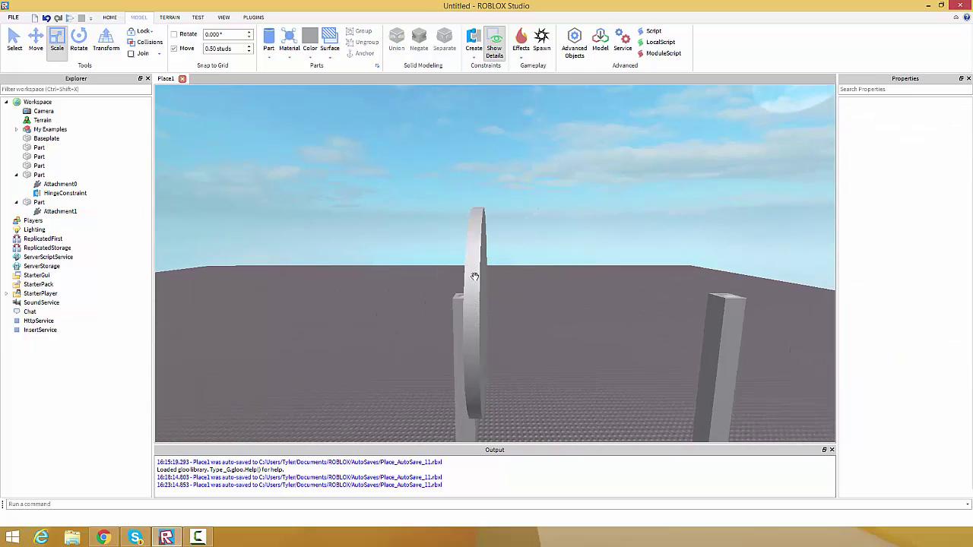
Duplicate the thin disc and move the copy near the far pillar's top cube to position -2.5, 32.5, 53.75.
click(523, 263)
scroll(522, 264, up, 3)
click(444, 286)
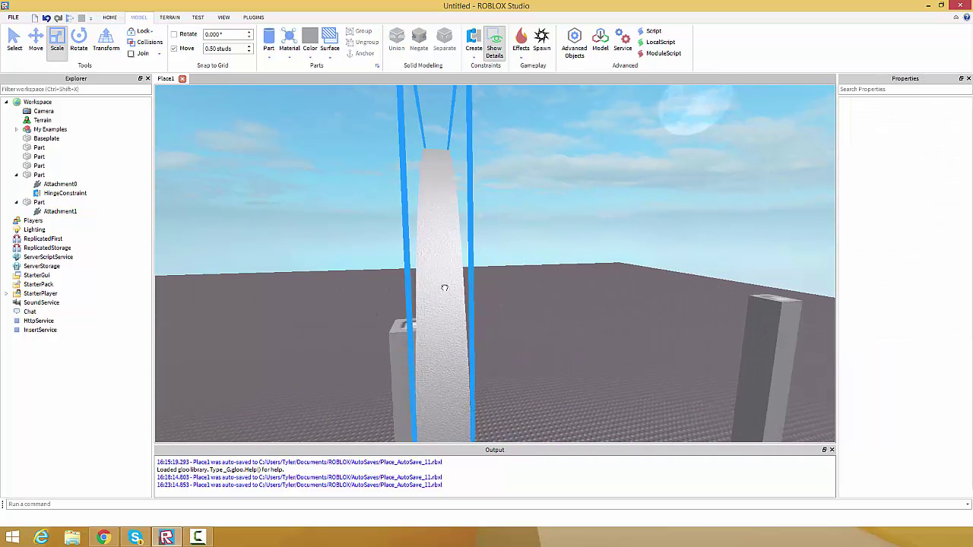
click(37, 46)
right_drag(409, 255, 411, 260)
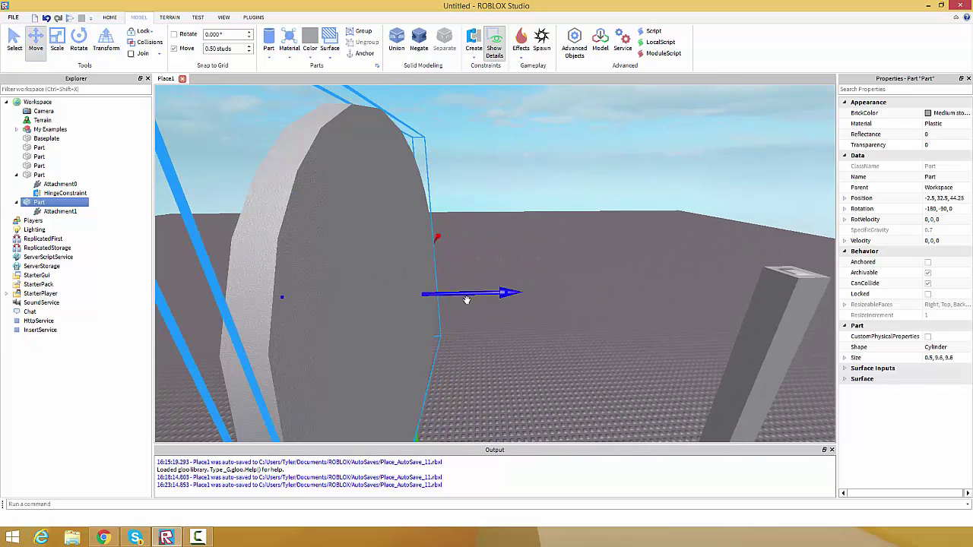
key(ctrl+d)
key(d)
drag(519, 314, 457, 312)
right_drag(534, 275, 538, 272)
right_drag(575, 212, 564, 215)
drag(534, 272, 530, 276)
click(514, 285)
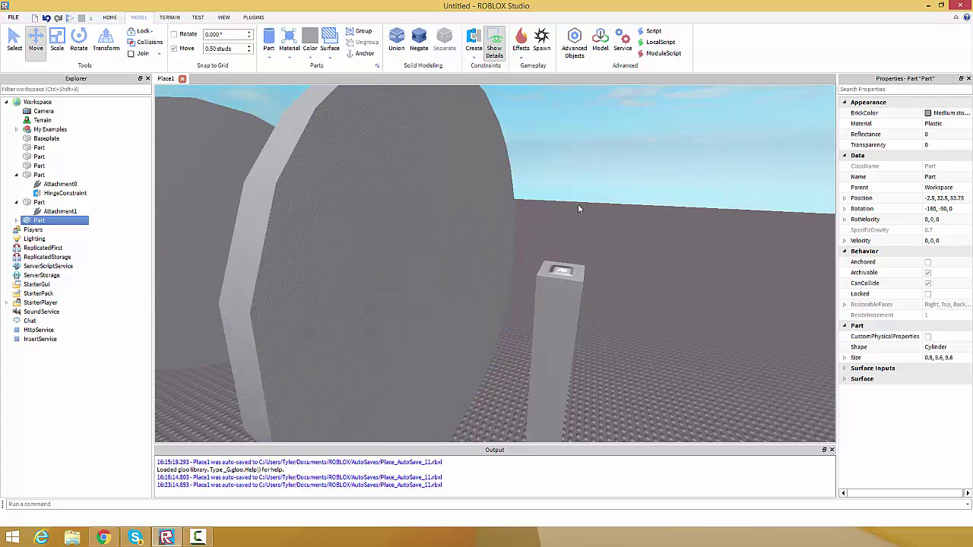
Delete the hinge attachment carried over on the duplicated disc.
click(578, 204)
scroll(572, 211, up, 4)
click(515, 272)
right_drag(516, 272, 517, 270)
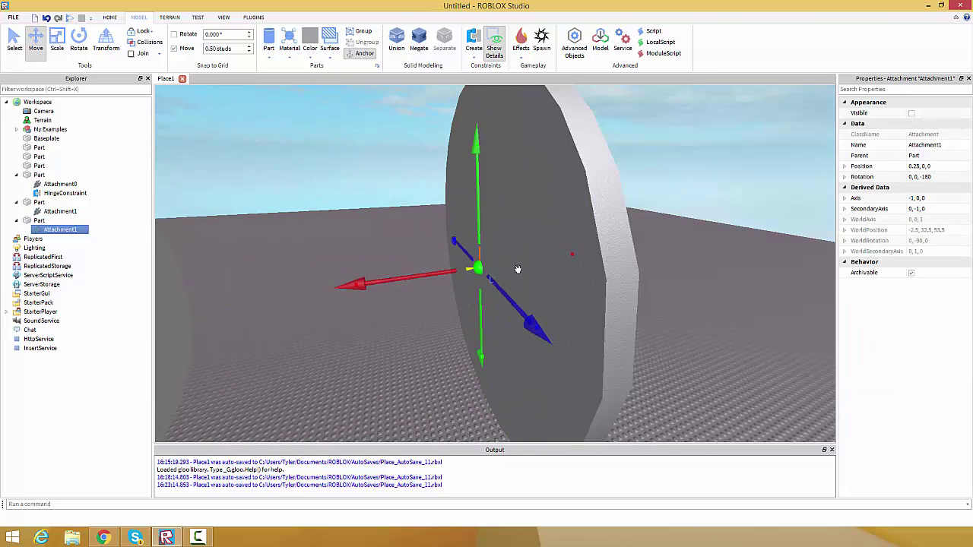
key(Delete)
click(500, 290)
click(323, 220)
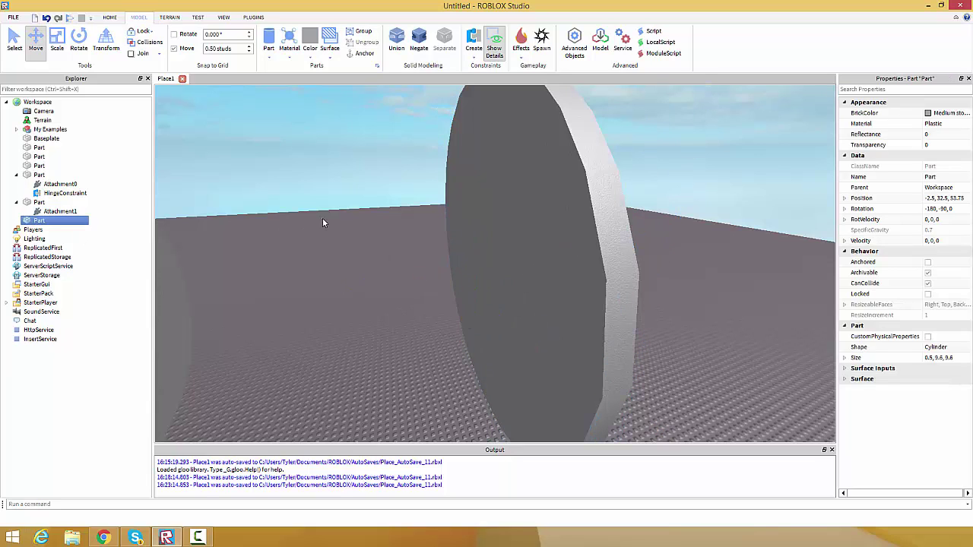
click(476, 273)
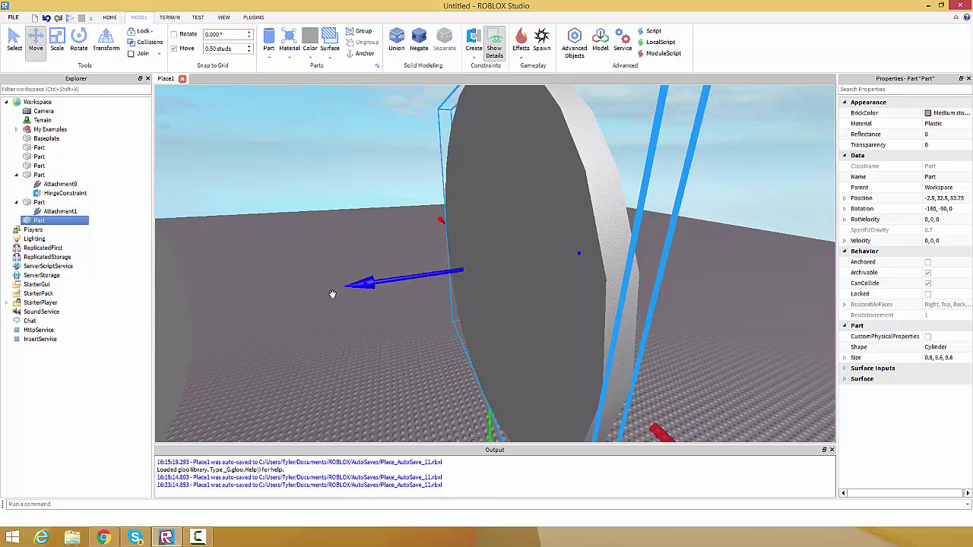
Start a second hinge constraint with an attachment centered on the far top cube's face toward the duplicated disc.
click(294, 316)
right_drag(360, 297, 367, 297)
click(430, 252)
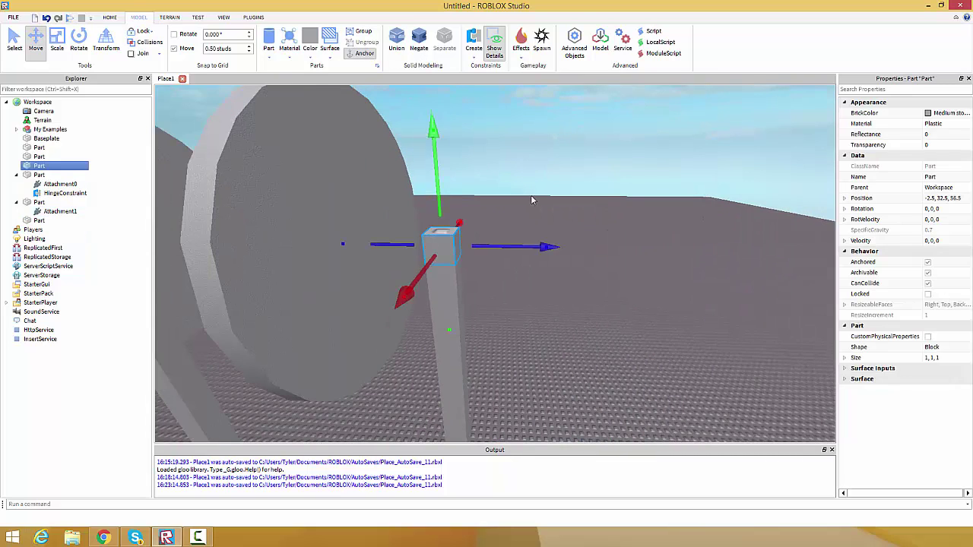
click(552, 178)
scroll(554, 176, down, 2)
right_drag(553, 176, 531, 186)
scroll(531, 185, up, 3)
scroll(532, 187, down, 2)
scroll(548, 277, up, 1)
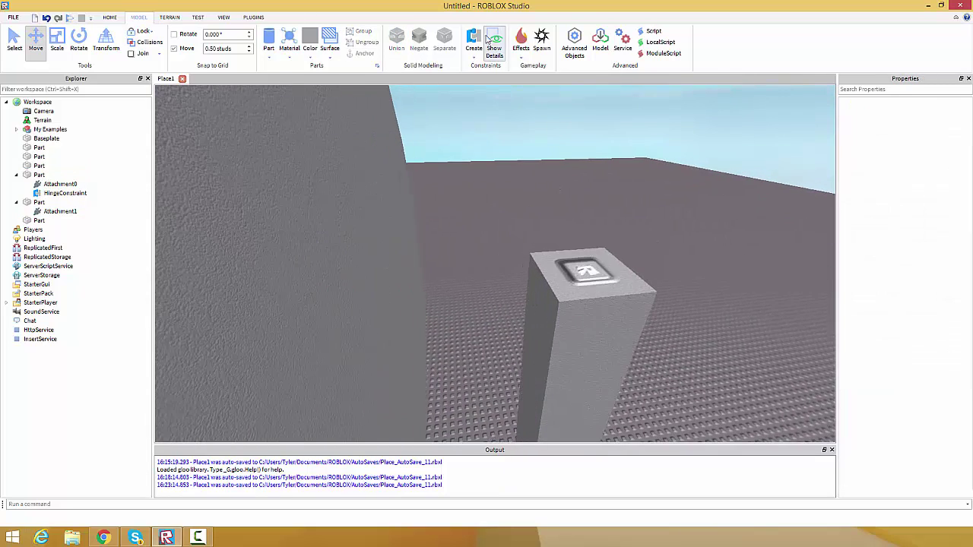
click(477, 46)
right_drag(528, 305, 523, 307)
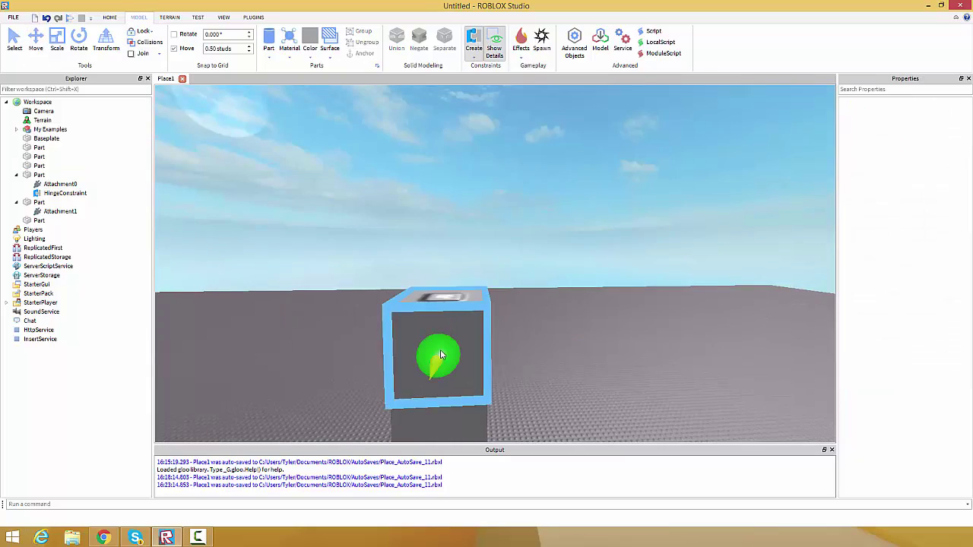
click(441, 355)
right_drag(441, 355, 438, 351)
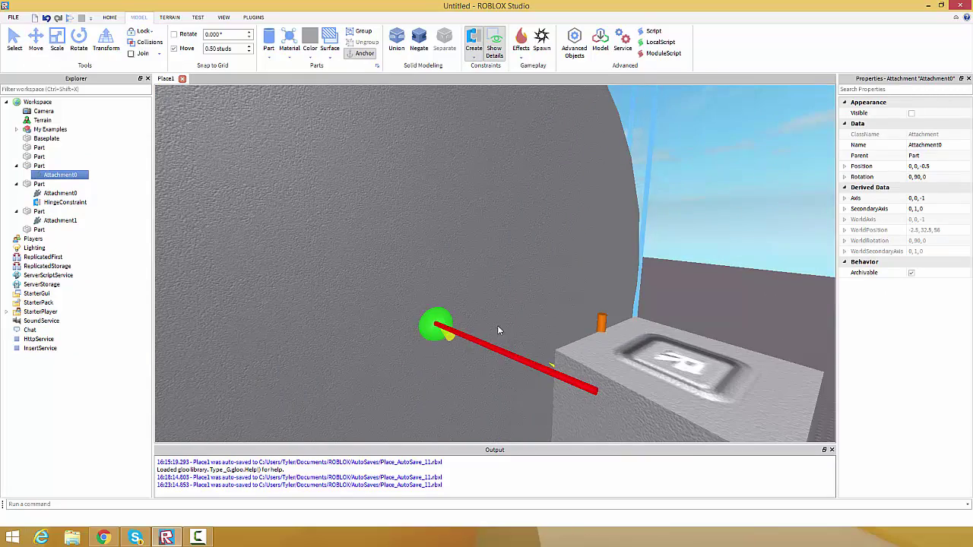
Complete the second hinge with an attachment at the center of the duplicated disc's face toward the far pillar.
right_drag(498, 325, 500, 323)
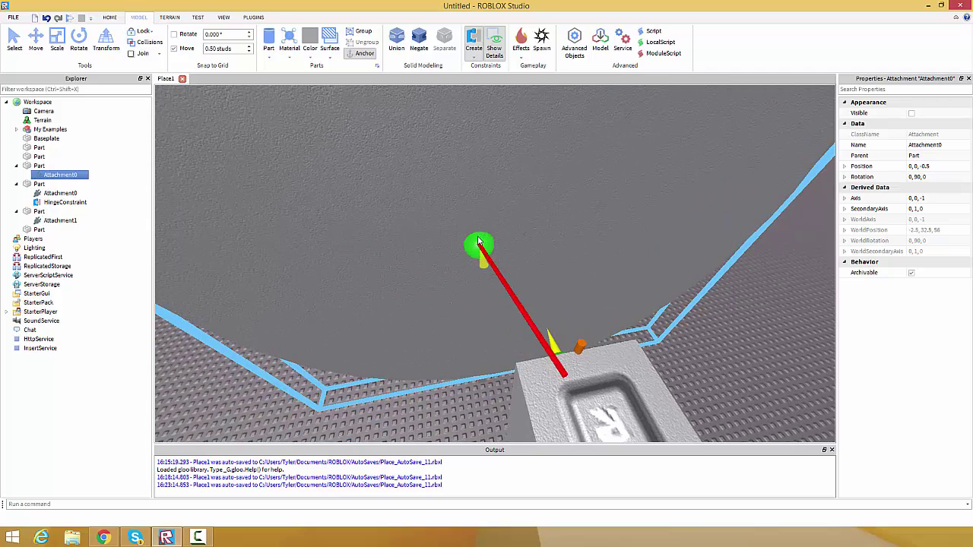
click(514, 243)
right_drag(512, 255, 444, 265)
click(383, 259)
key(ctrl+2)
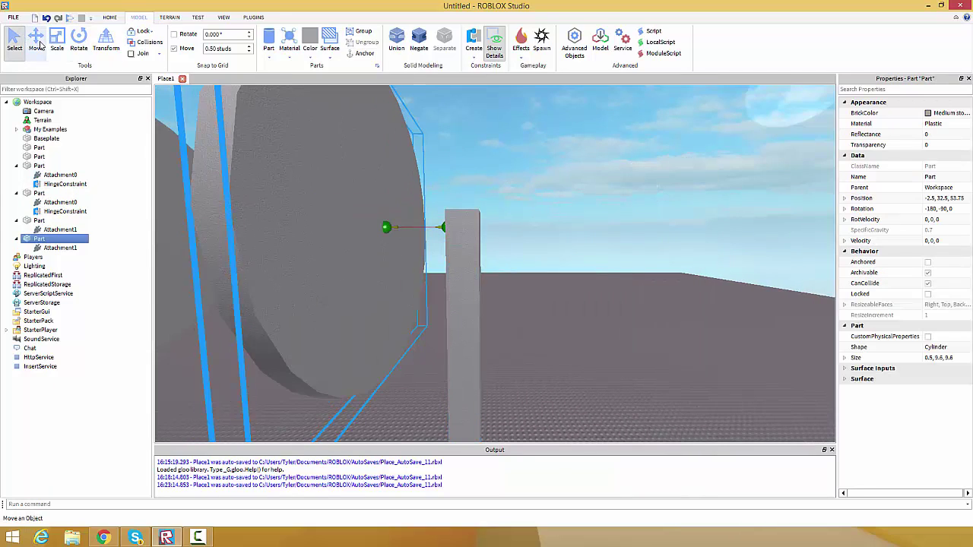
Move the duplicated disc along the hinge axis until it sits against the far pillar's top cube.
drag(445, 229, 510, 250)
click(558, 289)
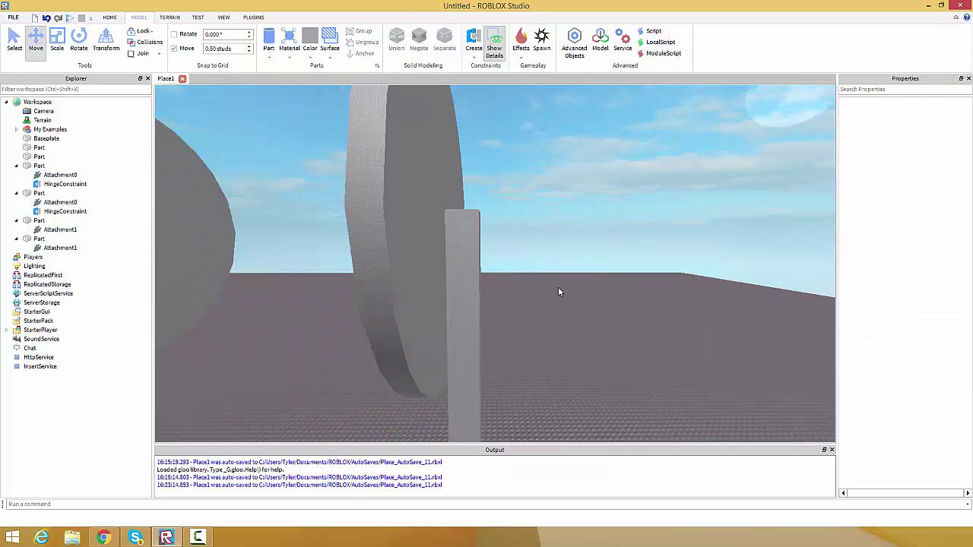
right_drag(557, 289, 567, 294)
key(s)
key(a)
click(458, 227)
ctrl+click(611, 232)
click(645, 269)
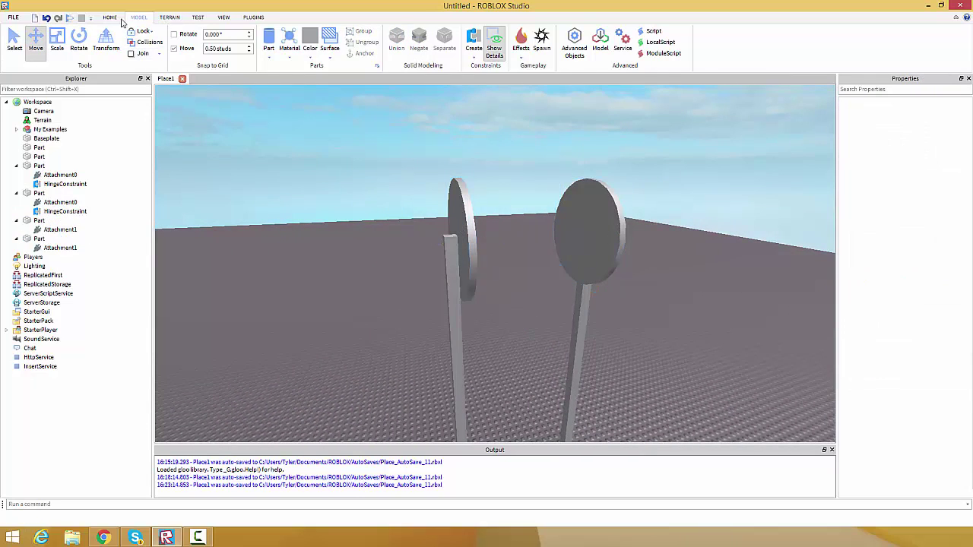
Run the simulation, examine how both hinged discs stay on their pillars, and stop it.
click(112, 19)
click(428, 41)
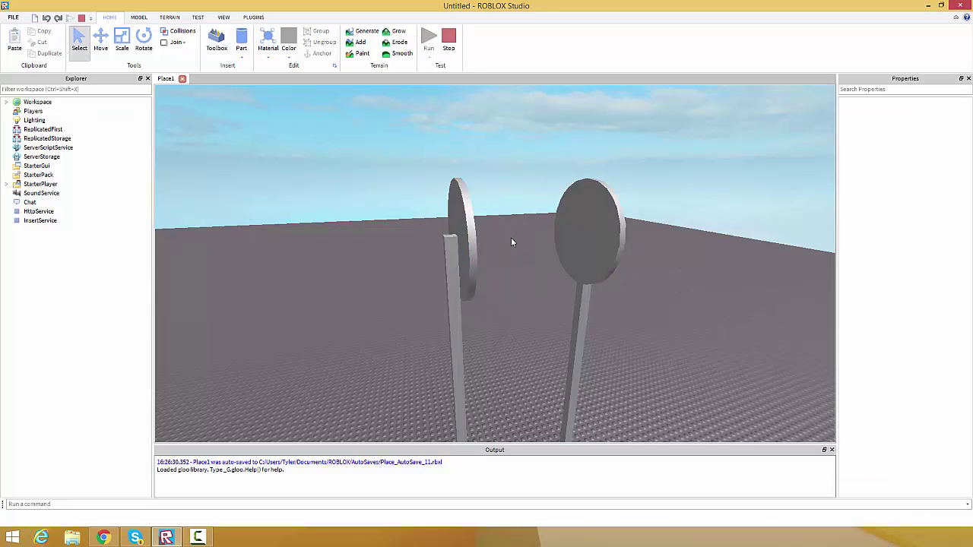
scroll(510, 236, up, 3)
scroll(484, 245, up, 2)
mouse_move(511, 237)
right_down()
mouse_move(484, 246)
mouse_move(493, 244)
right_up()
scroll(493, 244, up, 3)
scroll(494, 244, down, 3)
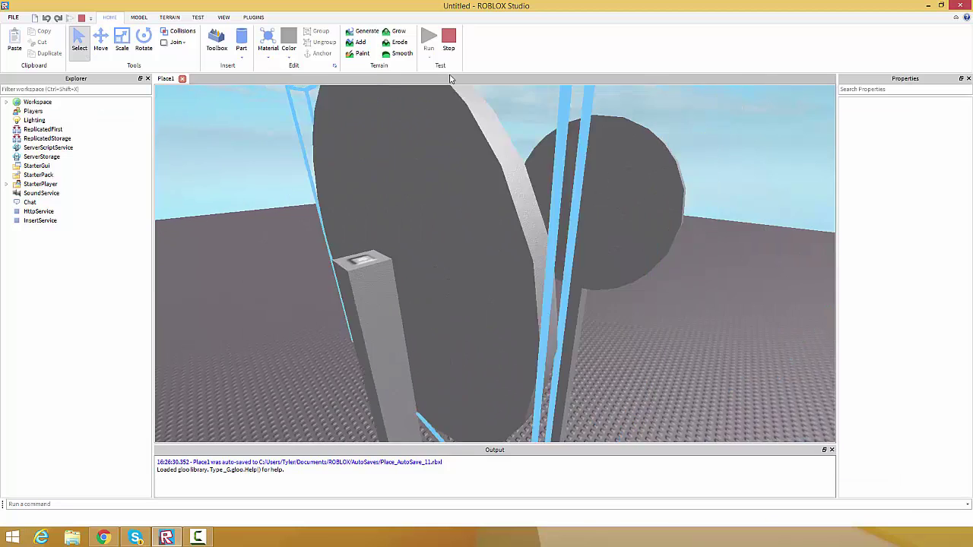
click(573, 199)
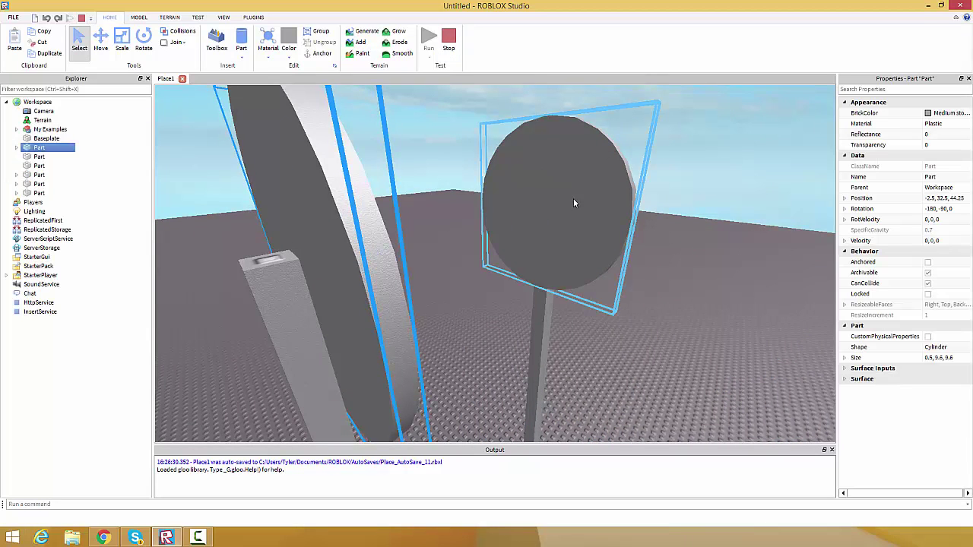
click(448, 48)
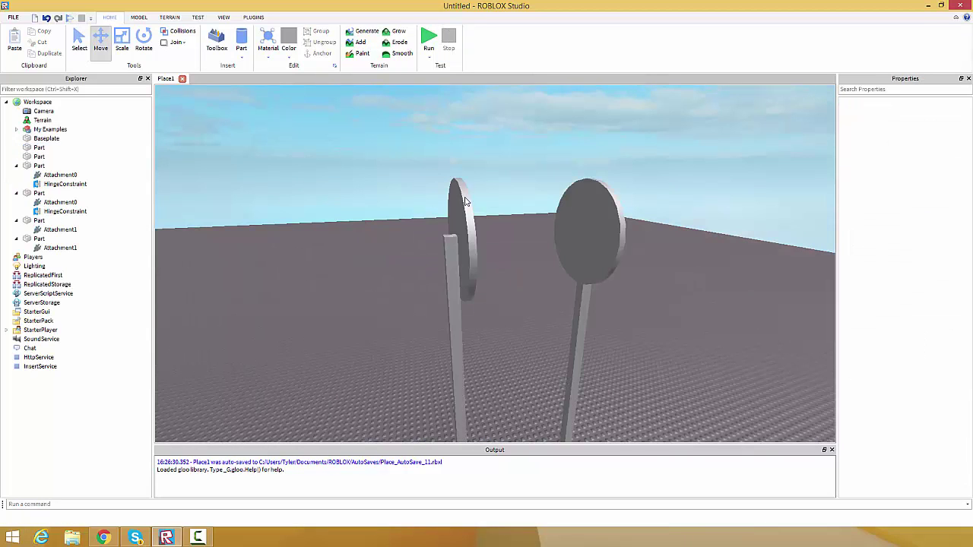
Run the simulation again with the Move tool and pull on the discs to test the hinges, ending with a stop.
click(430, 38)
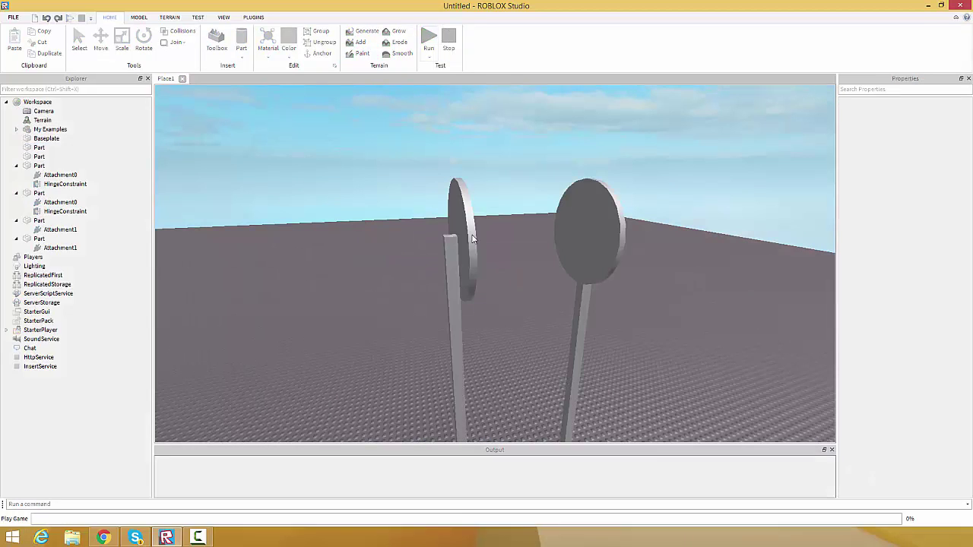
click(105, 52)
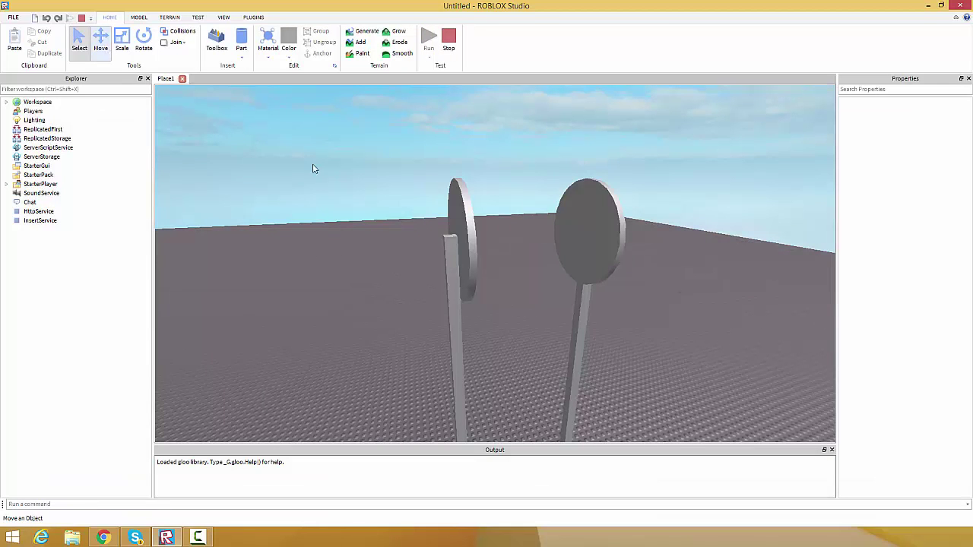
click(454, 223)
drag(500, 240, 795, 233)
key(d)
drag(676, 232, 453, 253)
drag(560, 233, 532, 254)
right_drag(533, 254, 501, 252)
drag(466, 229, 664, 232)
right_drag(653, 227, 545, 238)
drag(514, 241, 361, 242)
right_drag(486, 250, 532, 190)
click(533, 196)
click(447, 40)
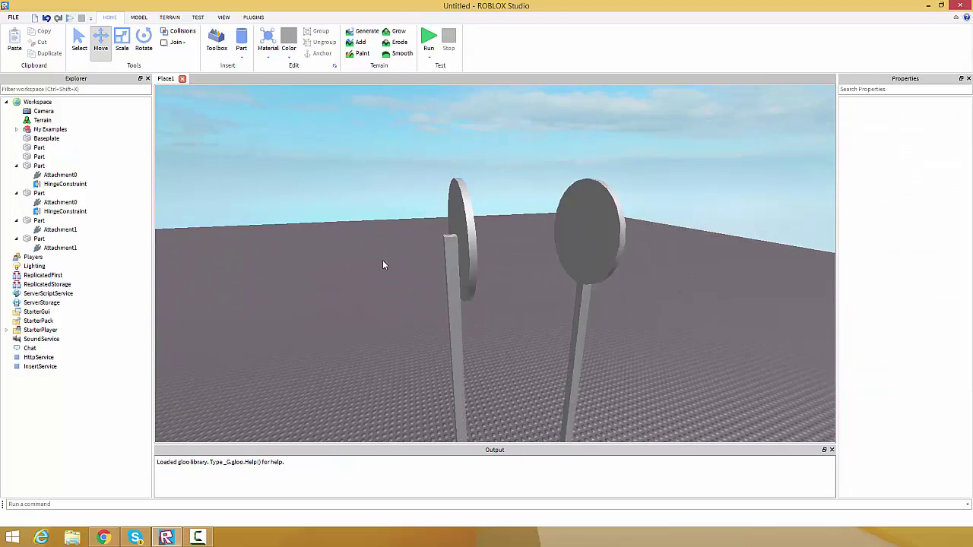
Set the actuator type of the near top cube's hinge constraint to Motor.
scroll(402, 271, up, 5)
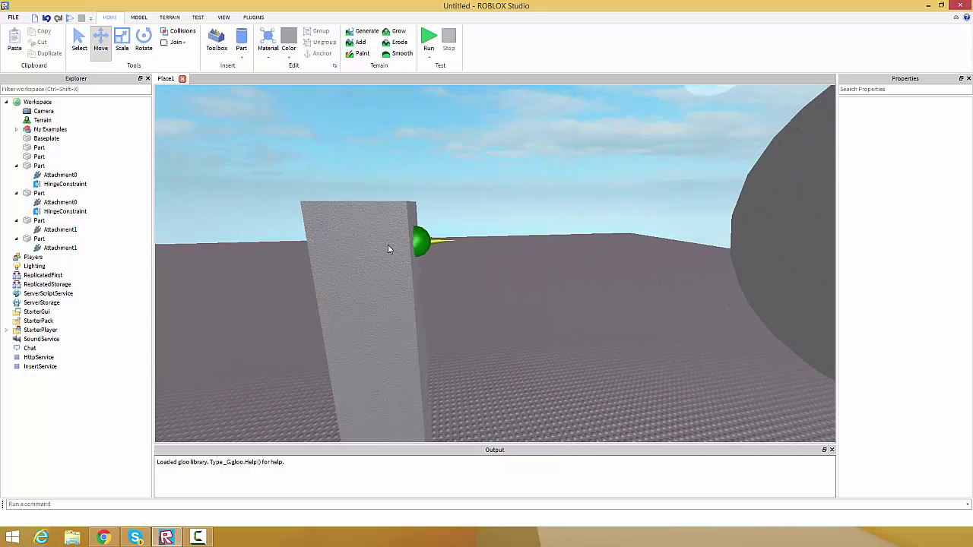
scroll(480, 227, down, 4)
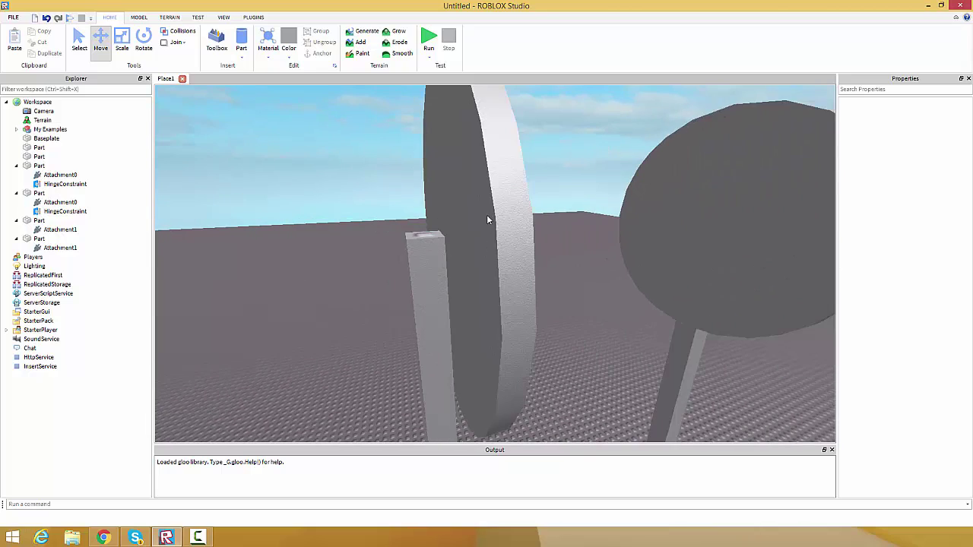
click(490, 212)
click(532, 215)
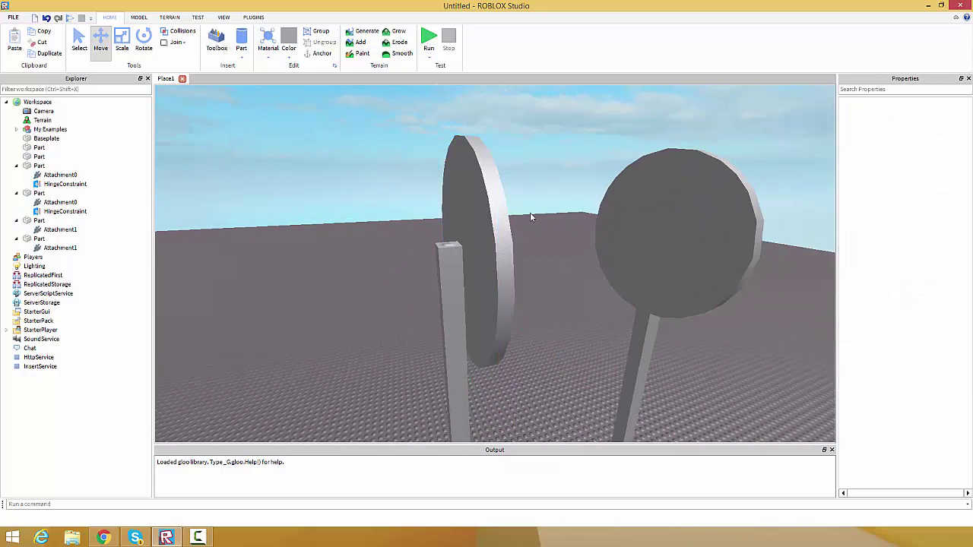
scroll(524, 219, up, 5)
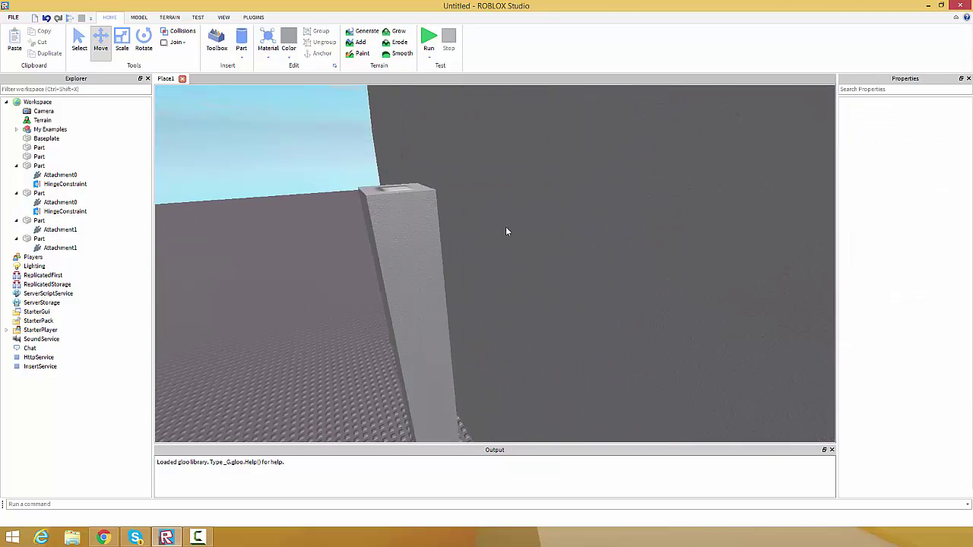
click(424, 210)
right_drag(424, 210, 423, 213)
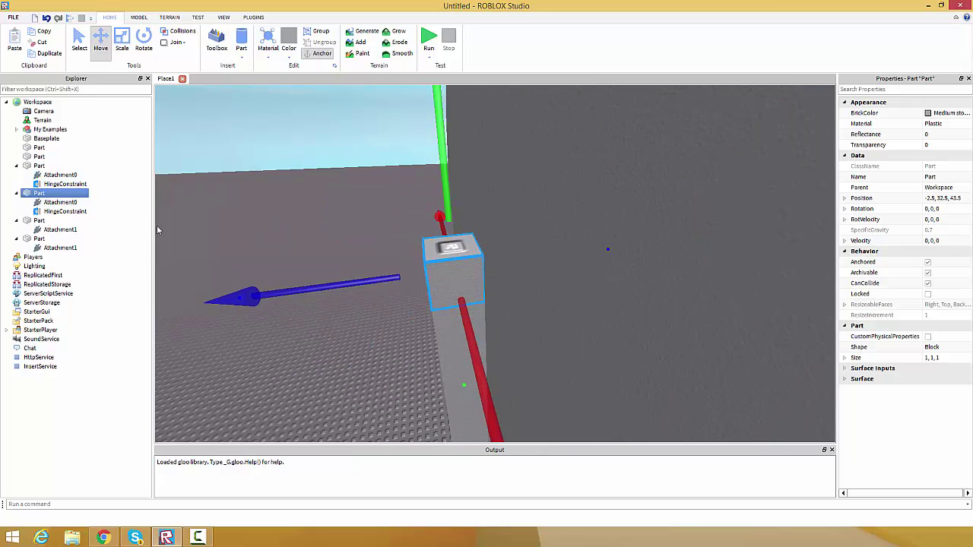
click(70, 212)
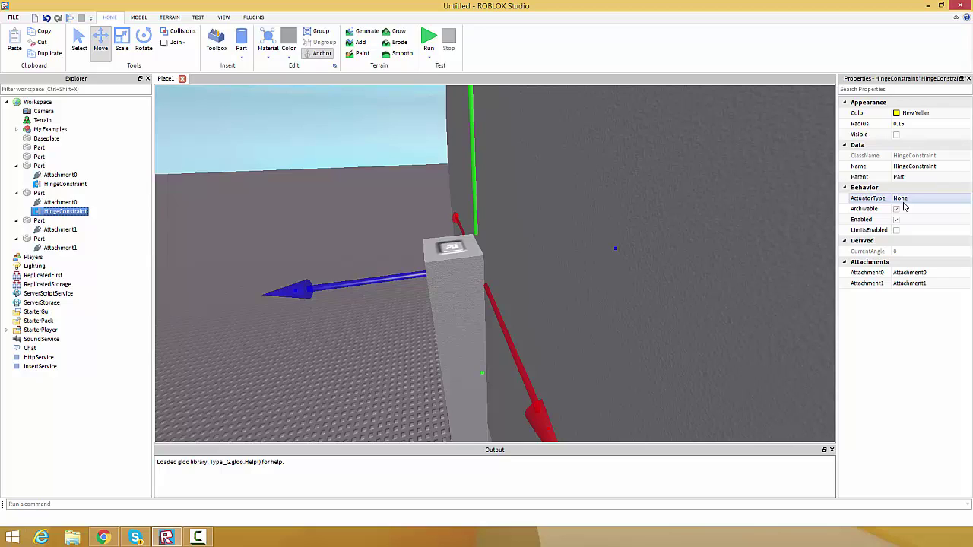
click(903, 200)
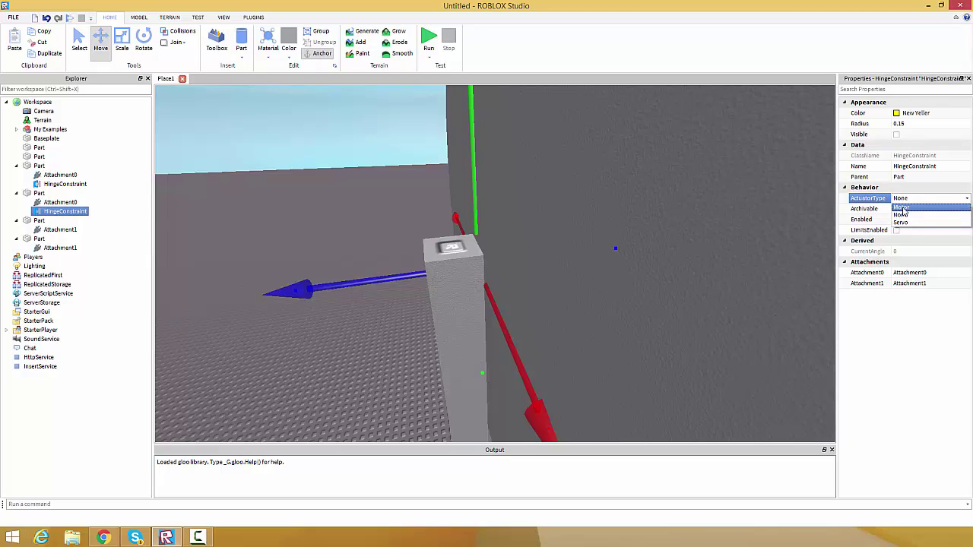
click(902, 207)
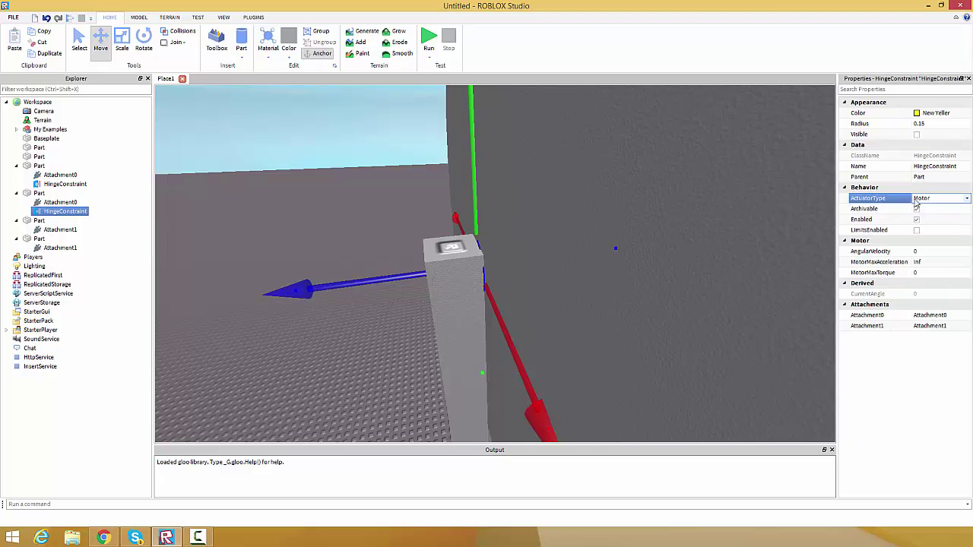
Give the near hinge motor an angular velocity of 25 and a maximum torque of 100000000.
click(921, 254)
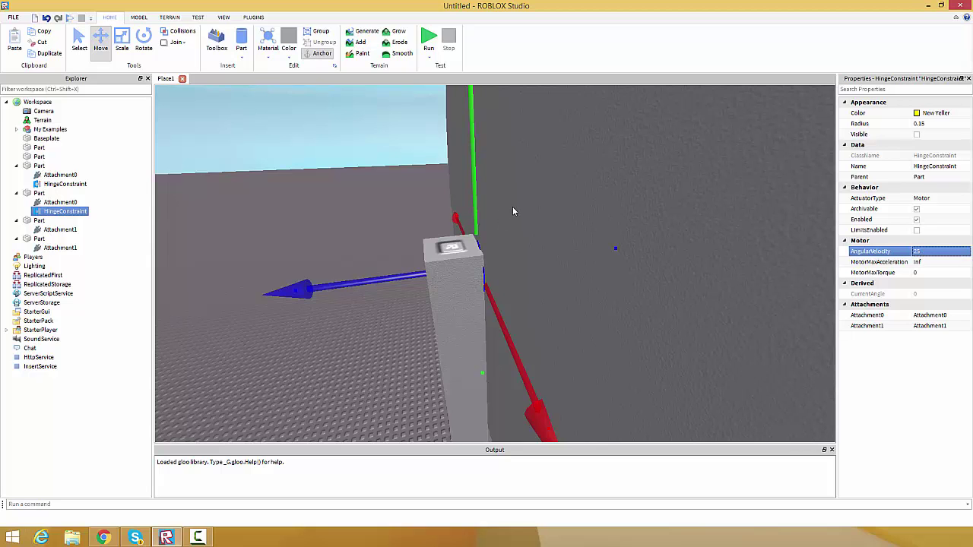
right_drag(607, 297, 548, 272)
scroll(548, 272, down, 3)
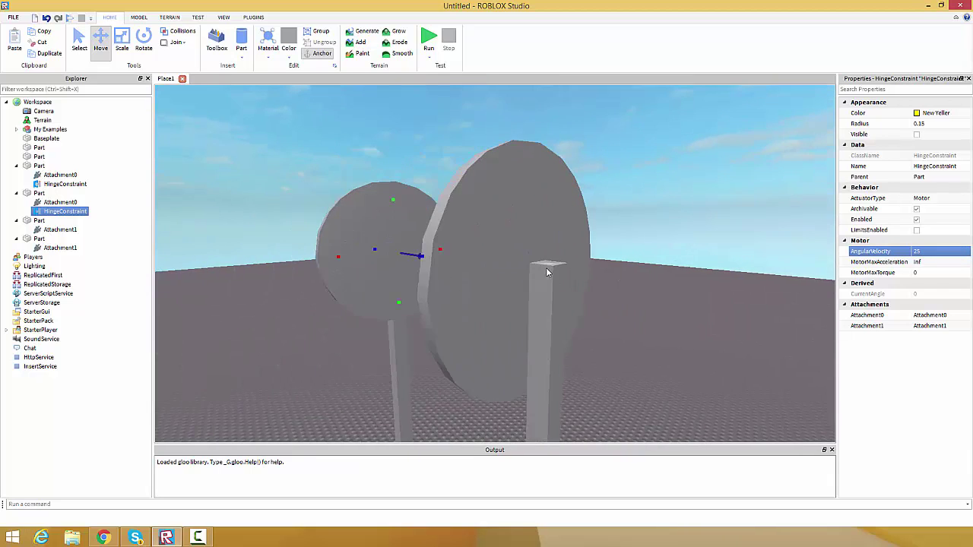
scroll(567, 287, up, 3)
right_drag(504, 294, 575, 272)
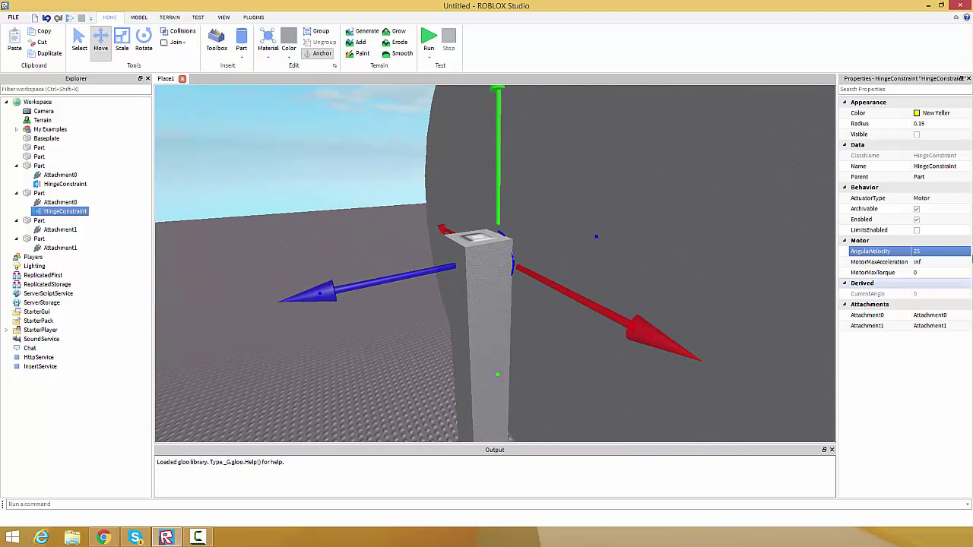
click(929, 272)
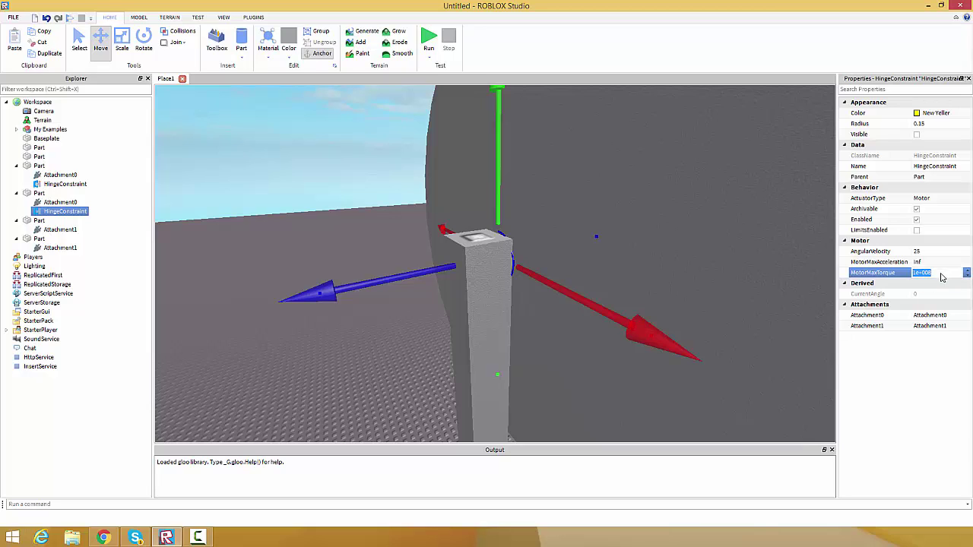
key(d)
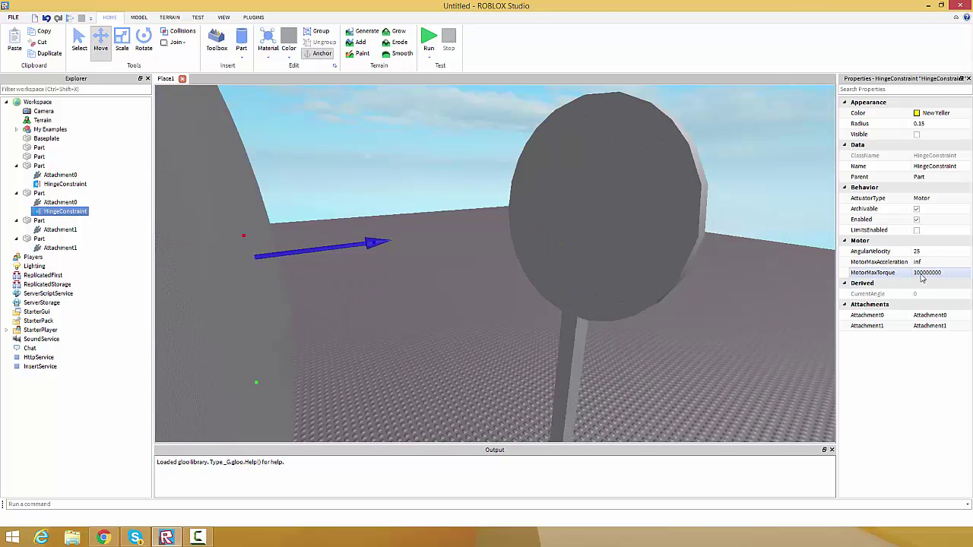
key(d)
right_drag(768, 295, 653, 298)
click(949, 274)
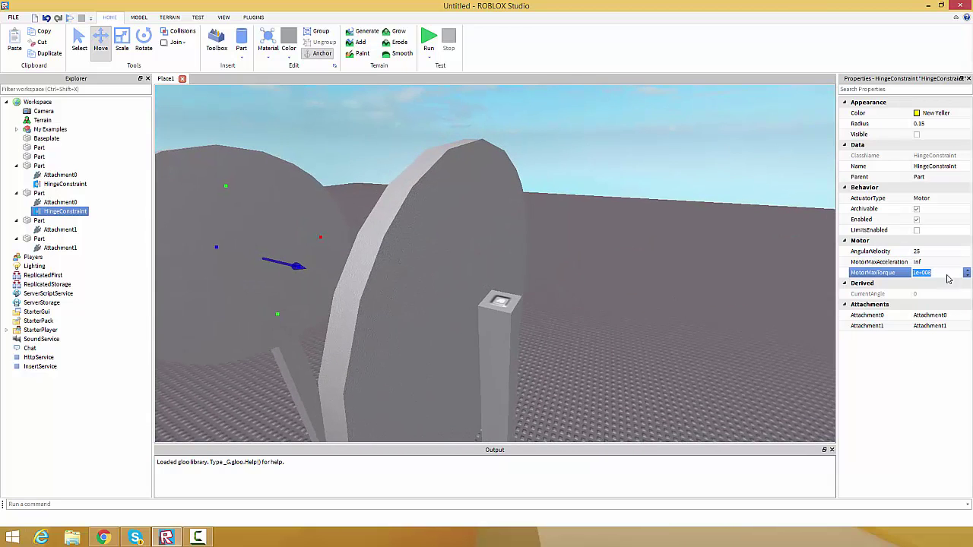
Make the far top cube's hinge constraint a Motor with angular velocity 25 and maximum torque 100000000.
click(491, 326)
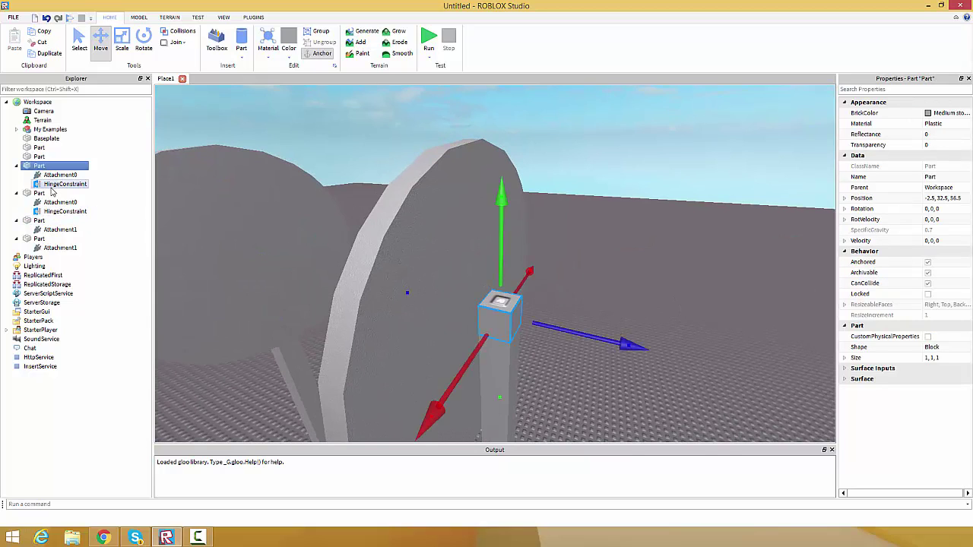
click(65, 184)
click(918, 199)
click(918, 200)
click(915, 210)
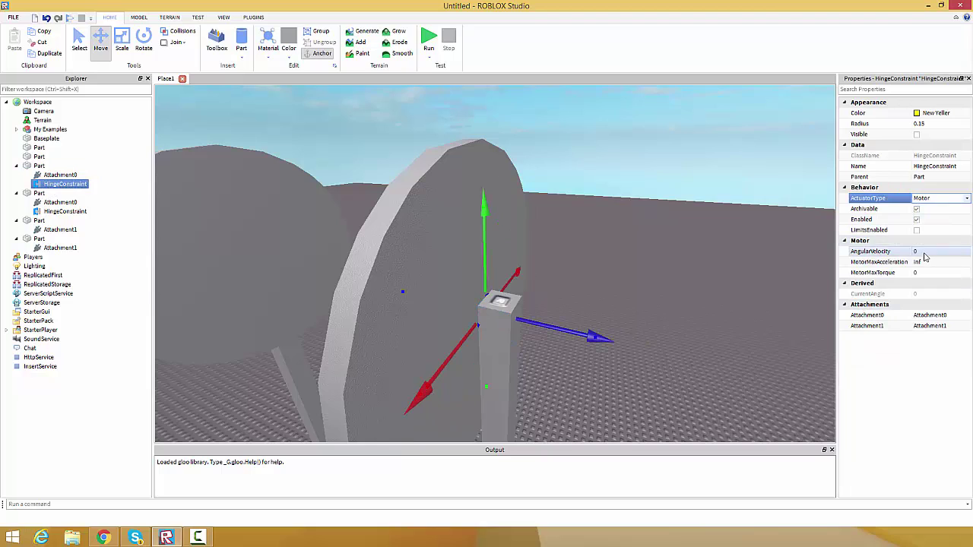
click(921, 251)
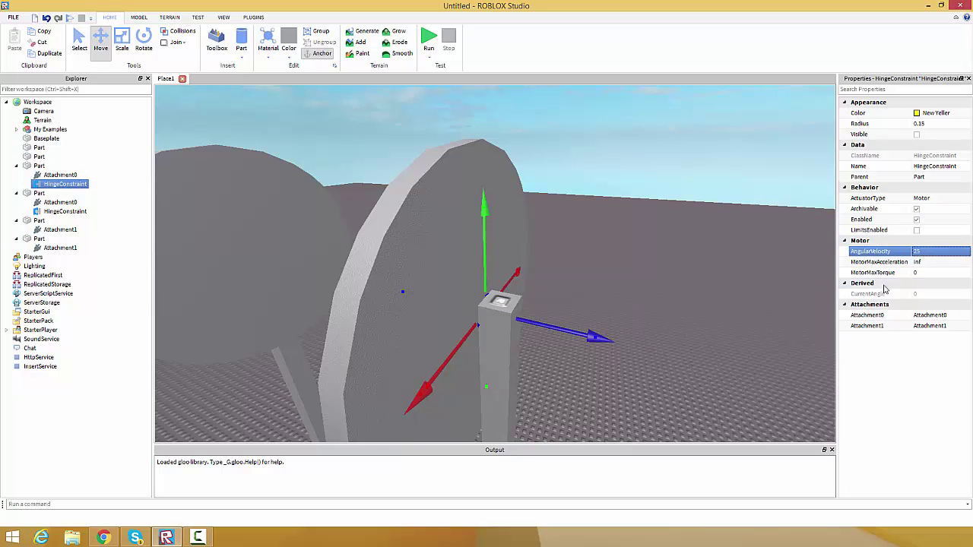
click(928, 277)
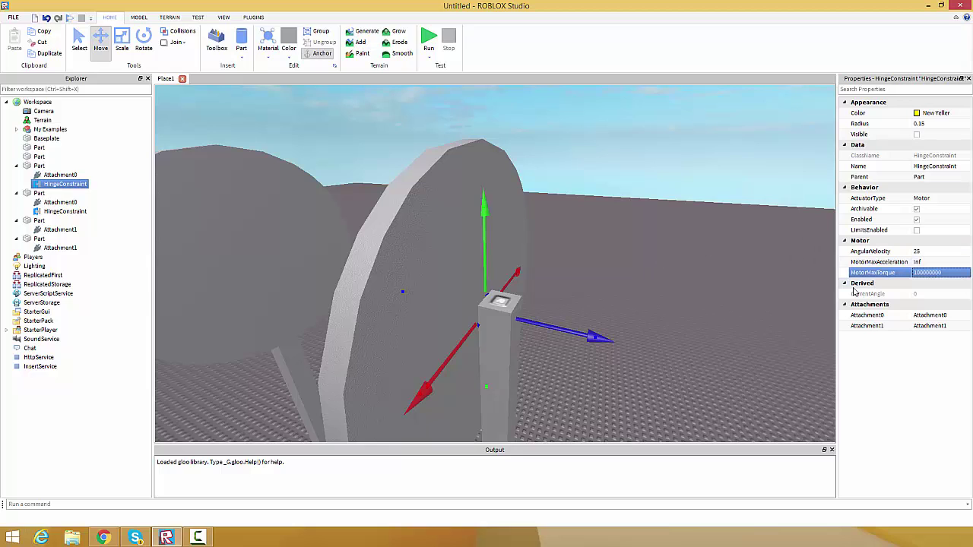
Run the simulation to watch both motorized discs spin, and stop it.
click(673, 263)
key(a)
click(429, 37)
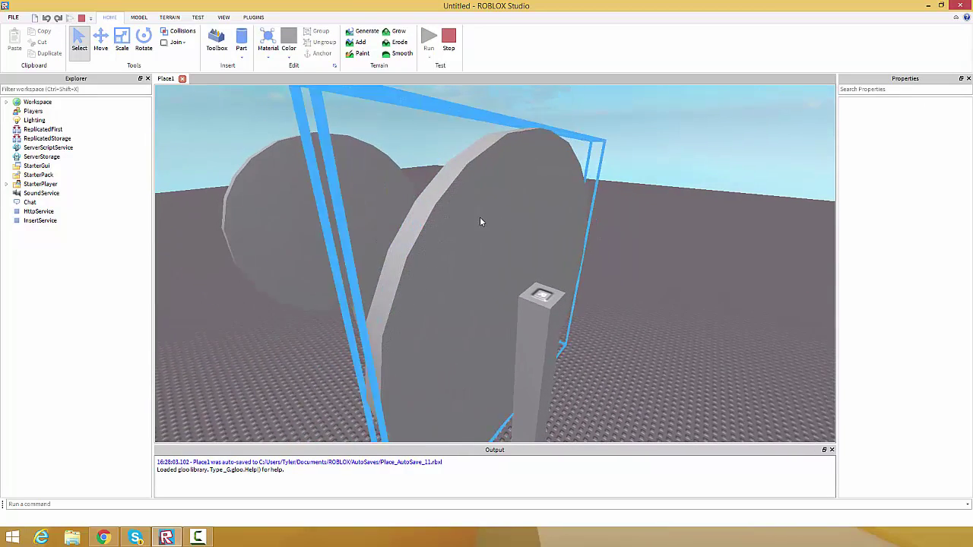
click(448, 44)
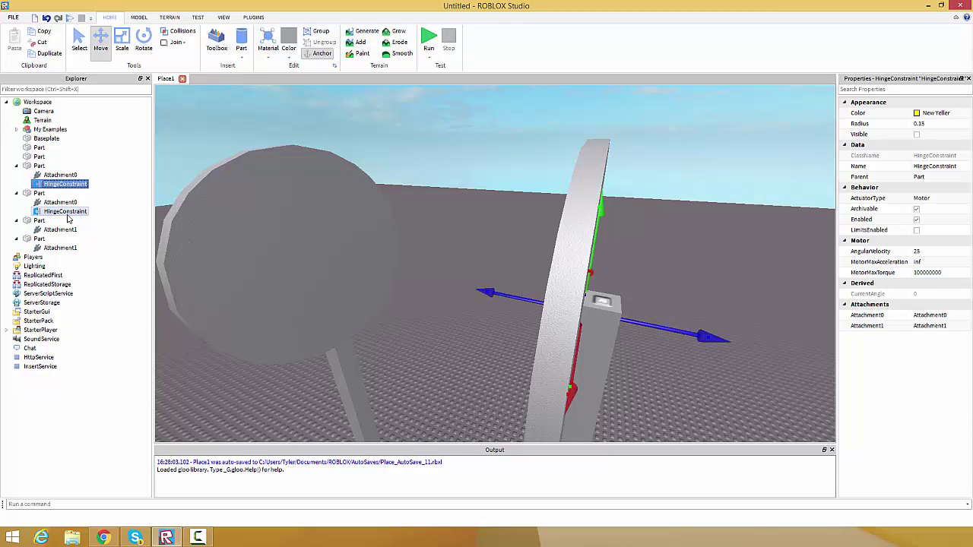
Set the angular velocity of both hinge motors to 10 and test them in a simulation run.
ctrl+click(67, 212)
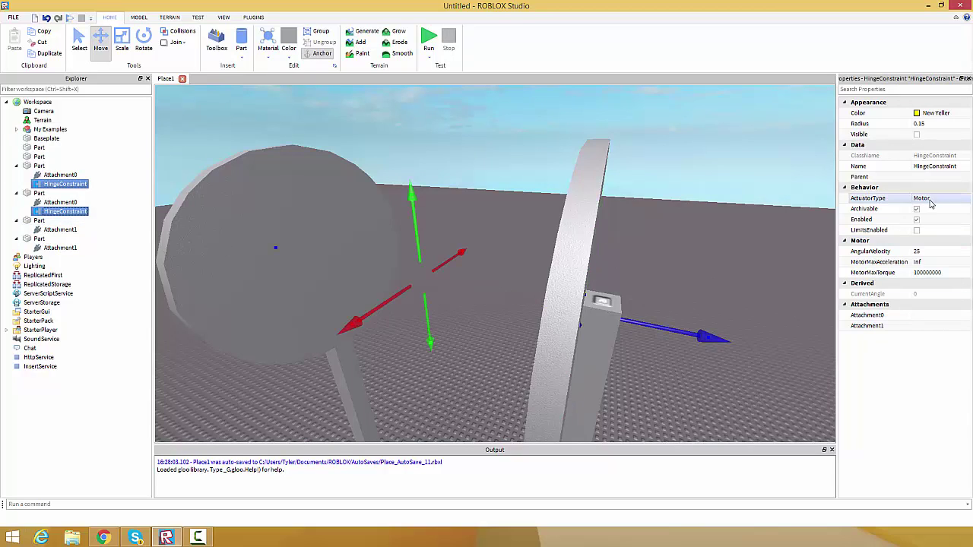
click(926, 274)
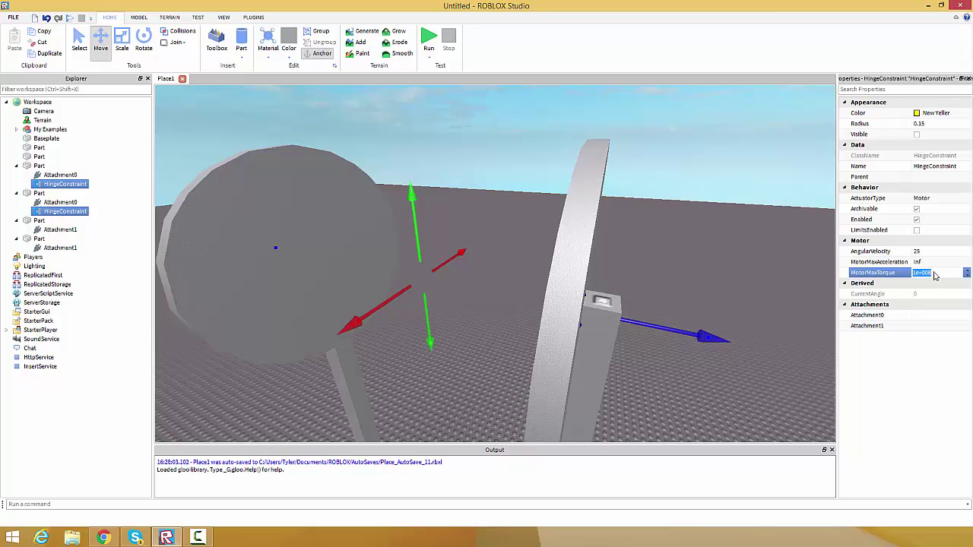
click(935, 253)
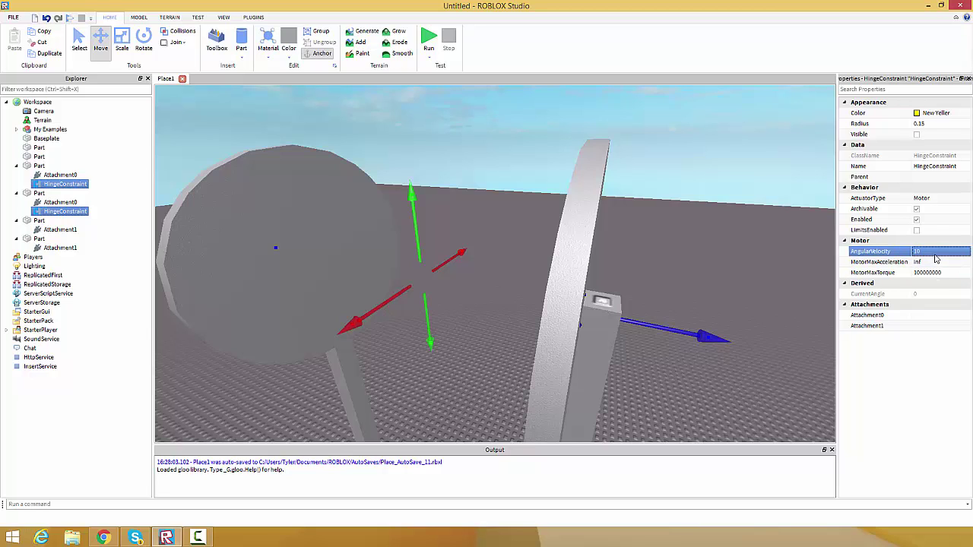
click(430, 38)
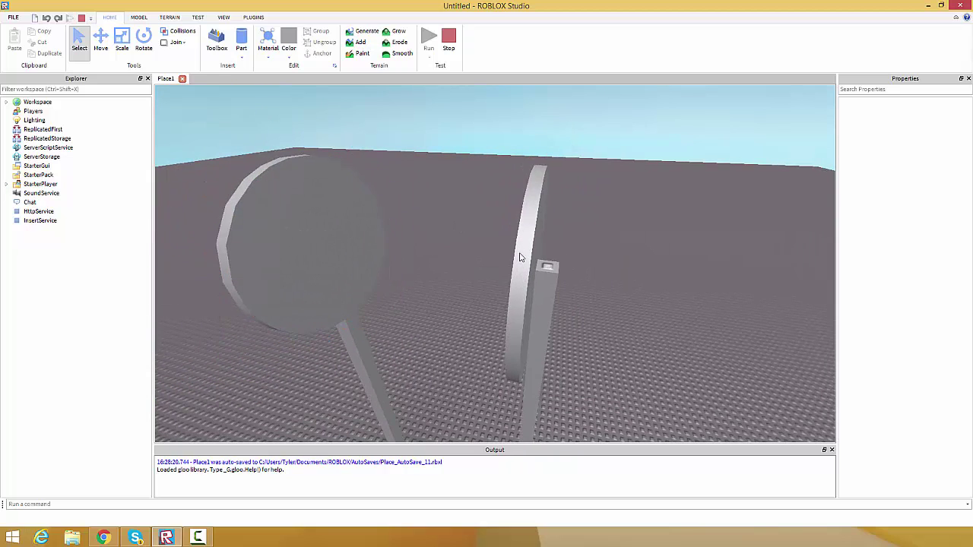
click(445, 42)
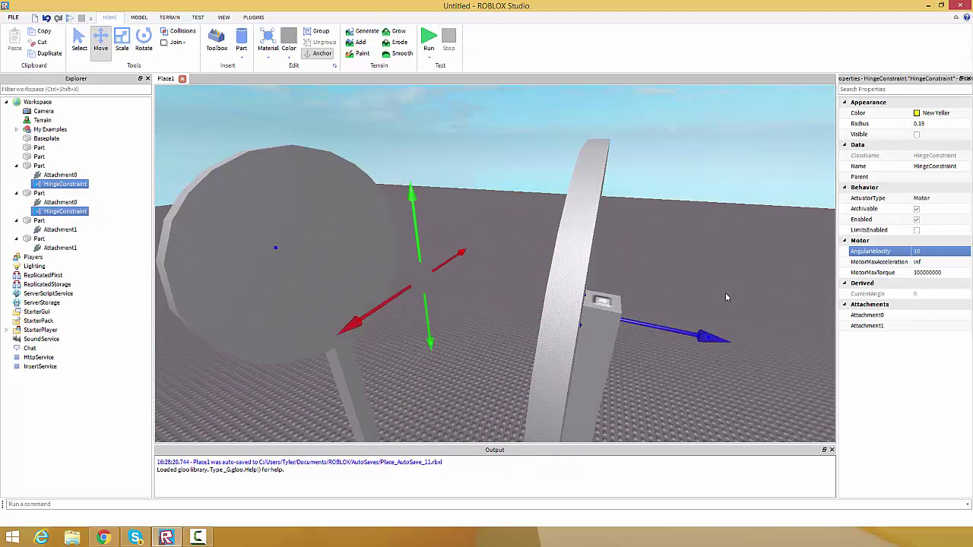
Set the angular velocity of the near top cube's hinge motor to -10.
click(342, 141)
click(614, 320)
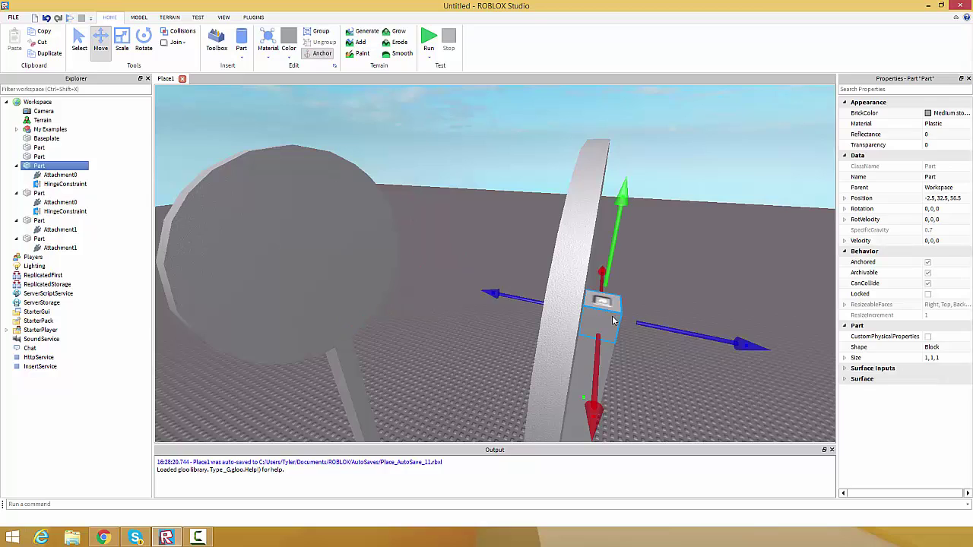
click(68, 184)
click(917, 251)
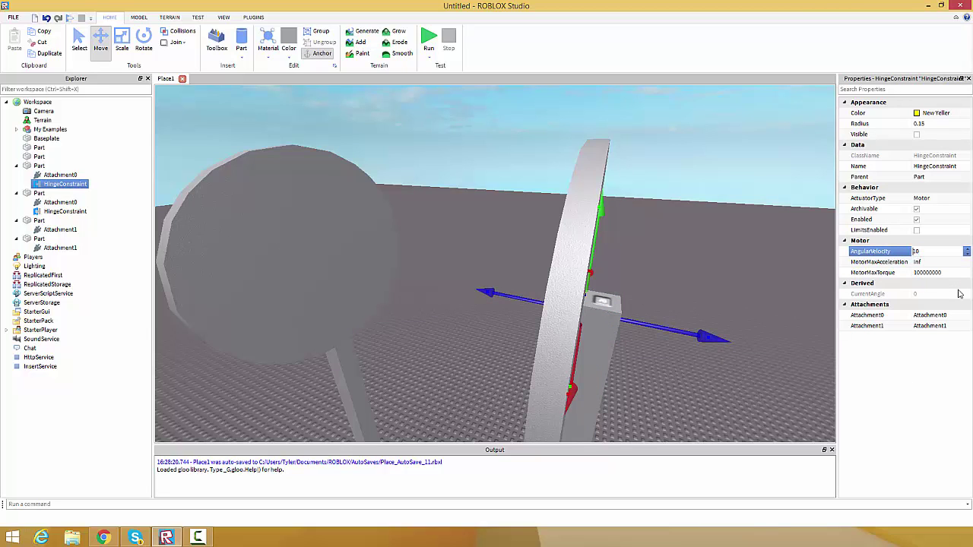
Run the simulation to watch how the two discs spin relative to each other, and stop it.
click(428, 39)
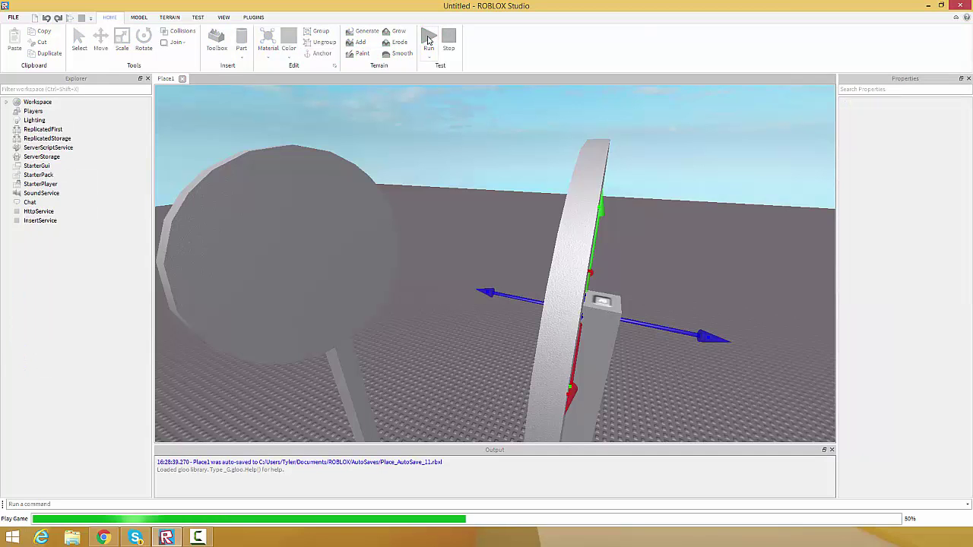
right_drag(596, 265, 522, 267)
scroll(521, 266, down, 3)
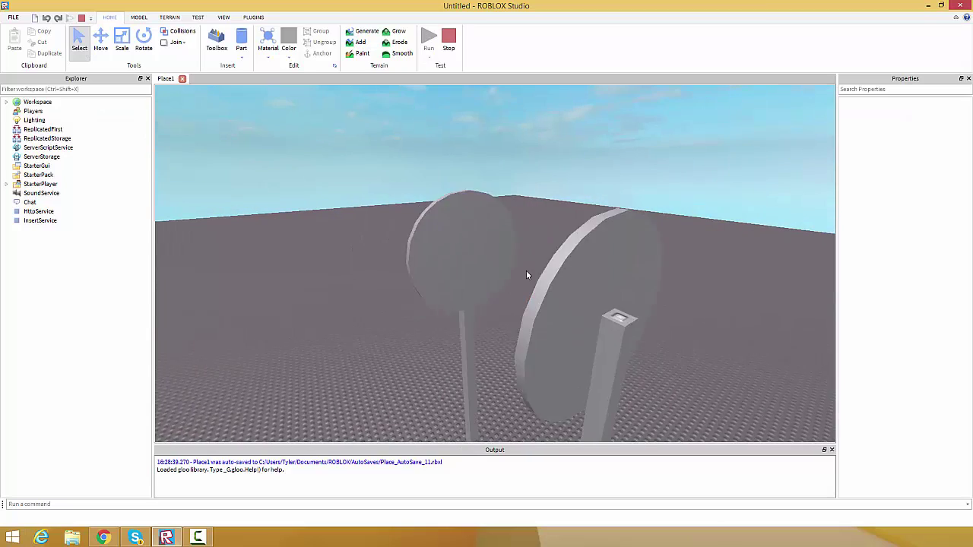
ctrl+click(561, 272)
click(578, 172)
click(449, 41)
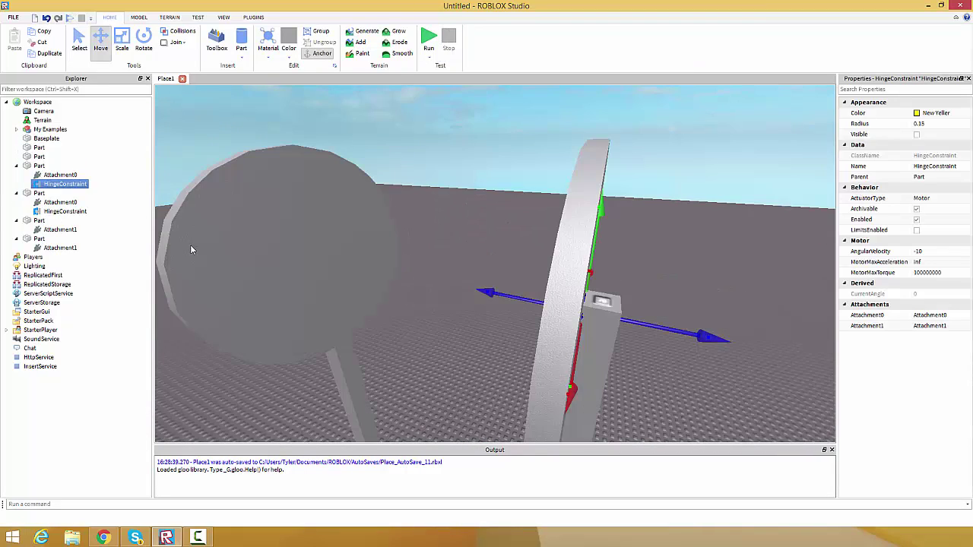
Duplicate one of the motorized discs and move the copy into the gap between the two discs.
click(531, 202)
right_drag(530, 203, 446, 266)
scroll(445, 267, down, 1)
click(445, 267)
click(604, 218)
click(362, 262)
right_drag(362, 262, 288, 226)
key(ctrl+d)
drag(438, 301, 529, 316)
Delete the attachment that was copied along with the duplicate disc.
click(126, 58)
right_drag(438, 228, 446, 203)
scroll(446, 202, up, 1)
key(Delete)
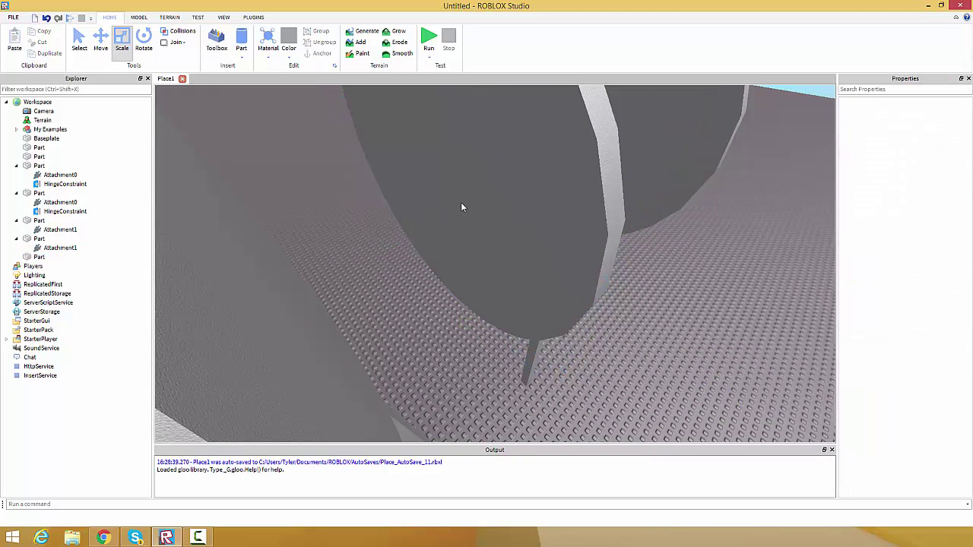
Set the move snap to 2 studs and scale the duplicate disc down to 0.5 by 1.6 by 1.6 studs.
click(460, 202)
scroll(461, 201, down, 5)
right_drag(460, 201, 464, 186)
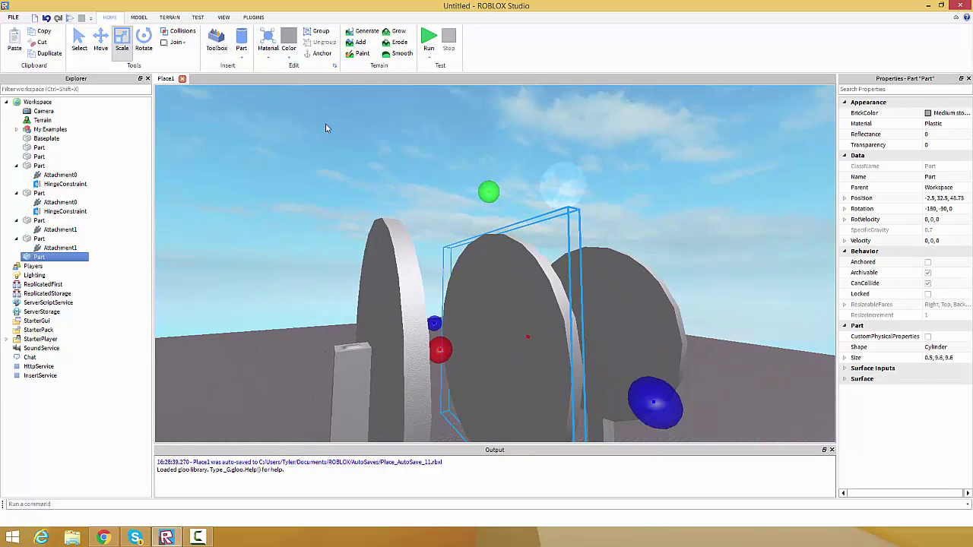
click(138, 17)
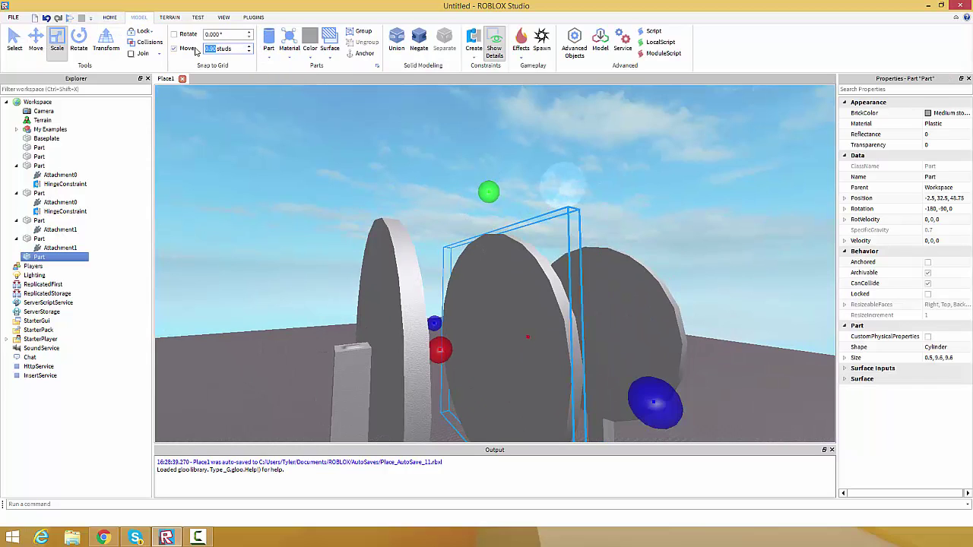
drag(490, 195, 499, 307)
right_drag(500, 309, 490, 336)
drag(488, 303, 490, 240)
drag(598, 246, 526, 214)
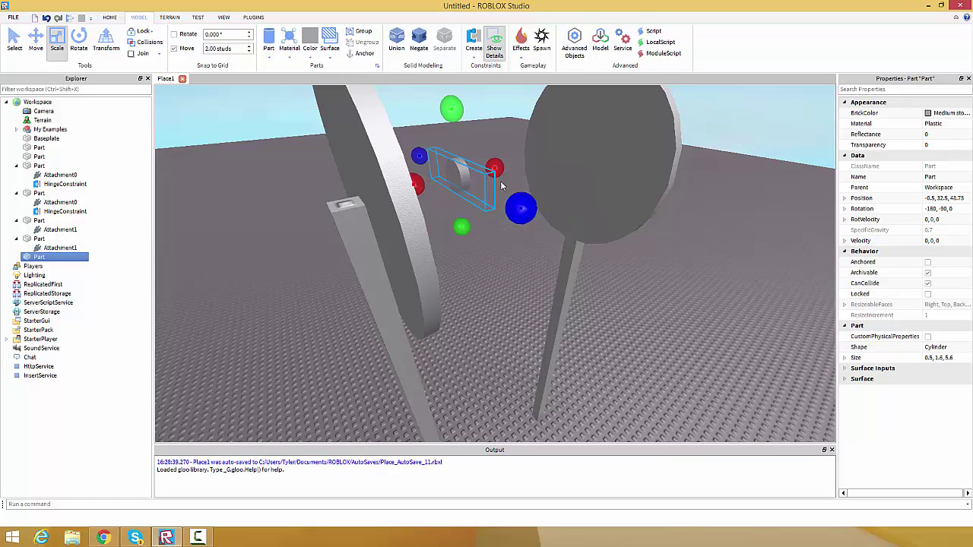
drag(420, 156, 445, 187)
right_drag(442, 181, 442, 184)
Set the move snap to 0.5 studs and move the small cylinder toward the inner face of one disc.
click(31, 38)
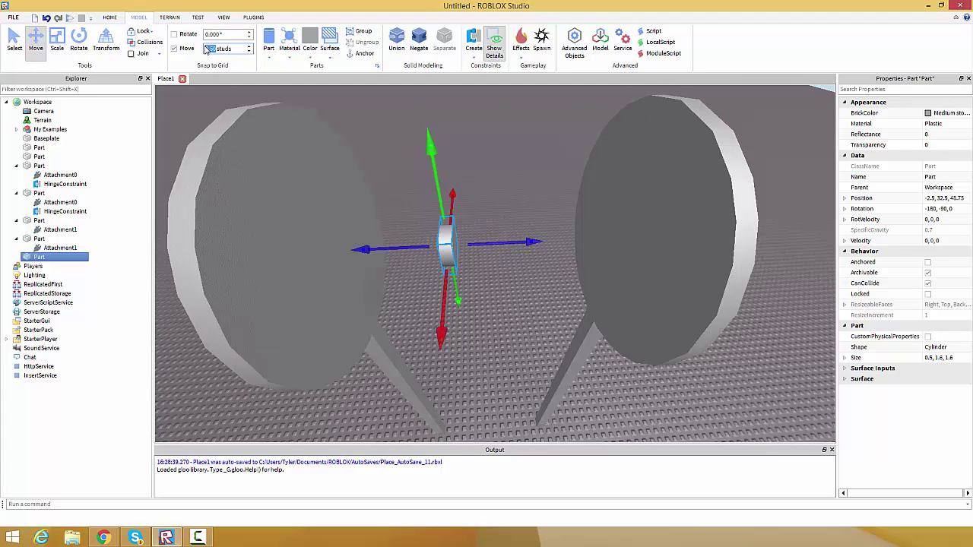
drag(516, 245, 412, 243)
right_drag(386, 221, 389, 216)
Lengthen the small cylinder to 2 studs so it forms a pin on the disc's inner face.
click(57, 45)
right_drag(538, 298, 538, 301)
drag(448, 298, 489, 309)
right_drag(488, 309, 487, 311)
scroll(487, 310, up, 3)
click(487, 310)
click(355, 243)
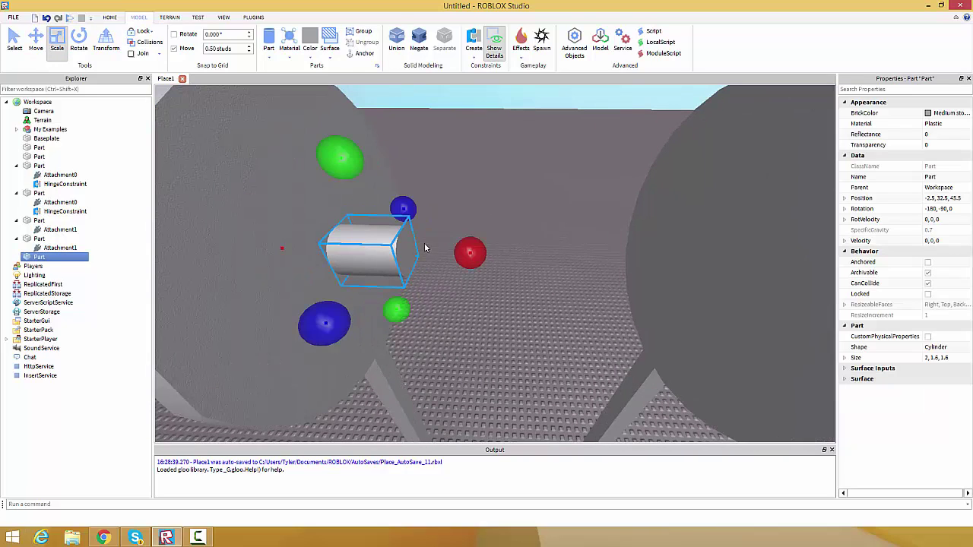
Duplicate the pin and move the copy onto the inner face of the opposite disc.
click(35, 39)
scroll(492, 264, down, 6)
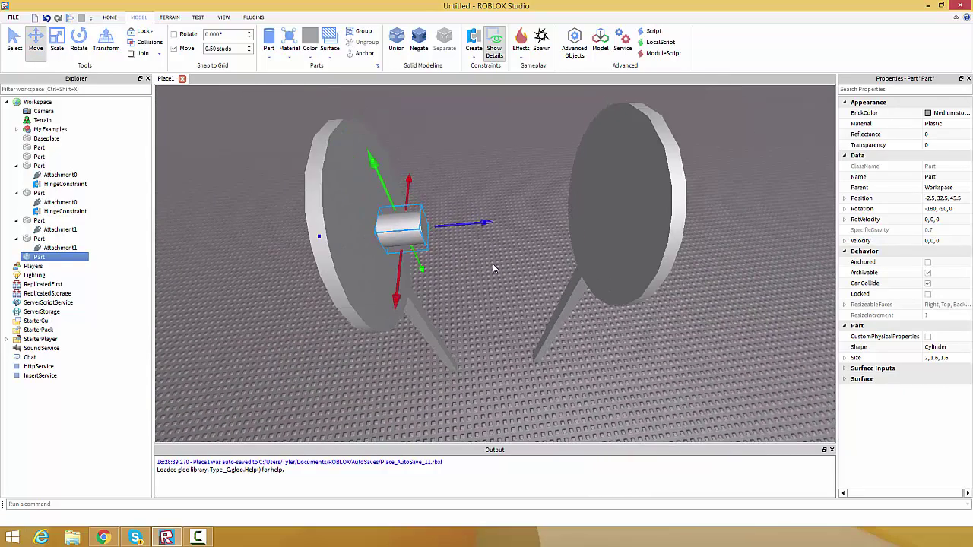
scroll(493, 264, up, 5)
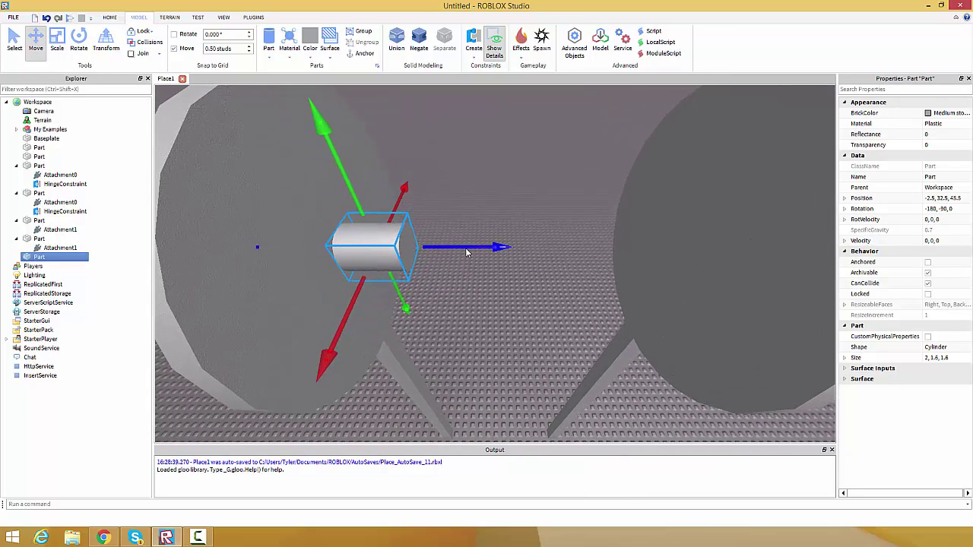
key(ctrl+d)
drag(466, 248, 641, 284)
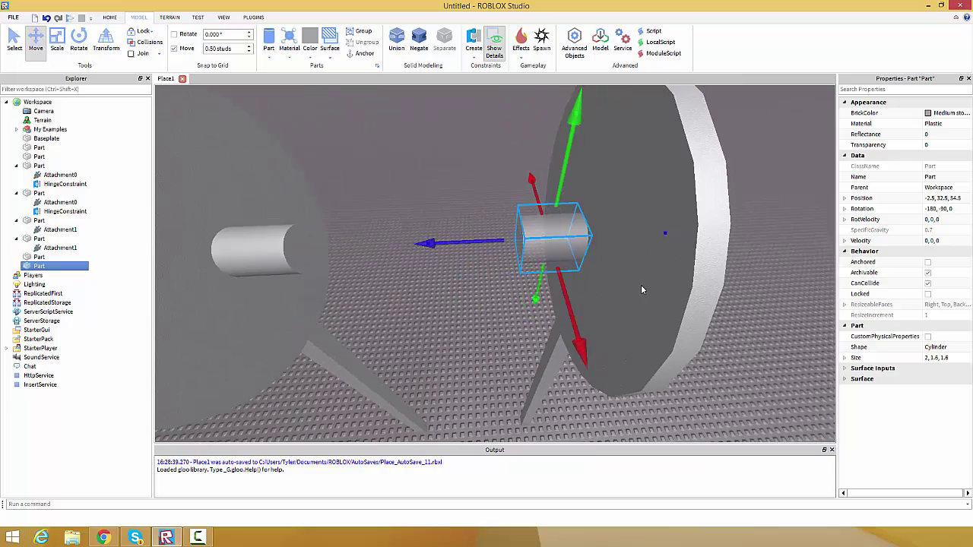
key(d)
right_drag(646, 289, 570, 292)
key(a)
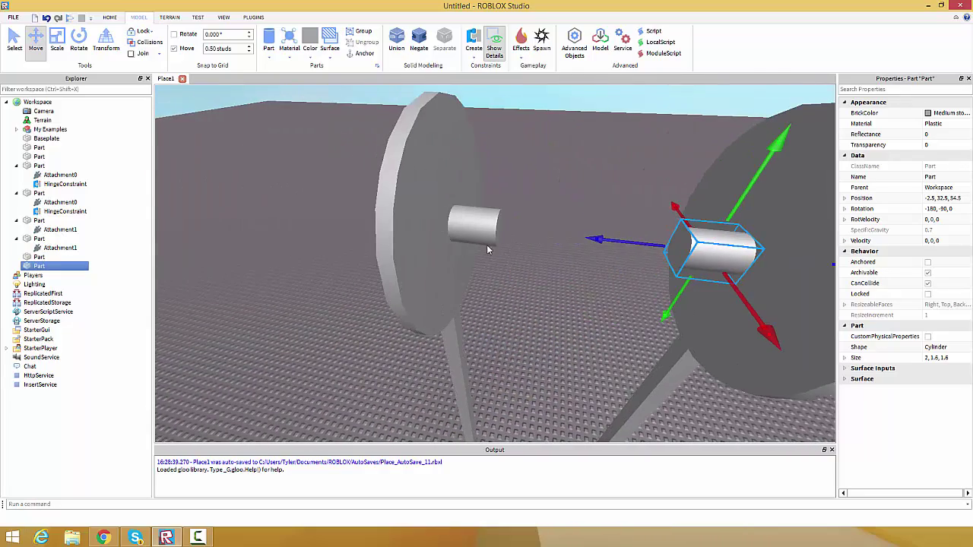
click(490, 238)
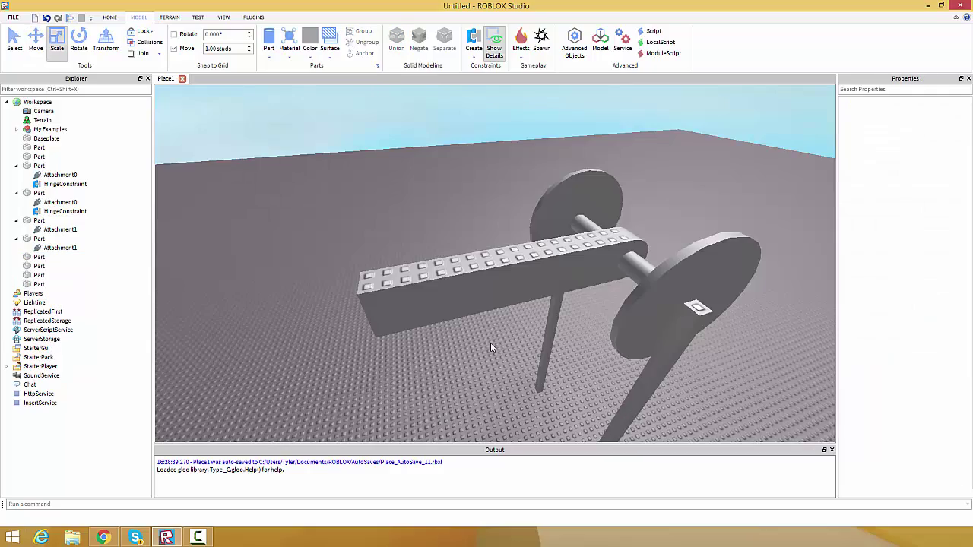
Set the bottom and top surfaces of all ten mechanism parts to Smooth.
right_drag(490, 346, 424, 260)
scroll(410, 235, down, 2)
drag(355, 173, 643, 412)
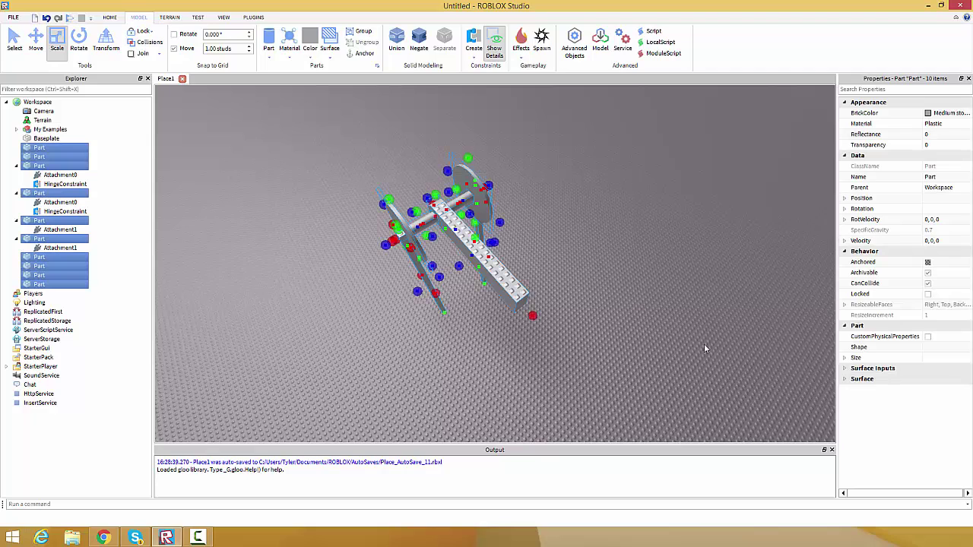
click(918, 380)
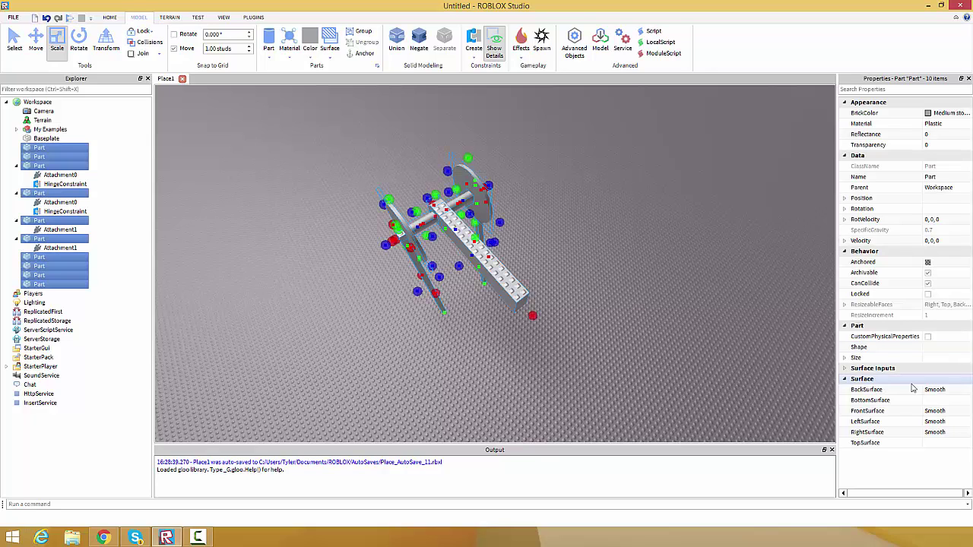
click(946, 401)
click(946, 440)
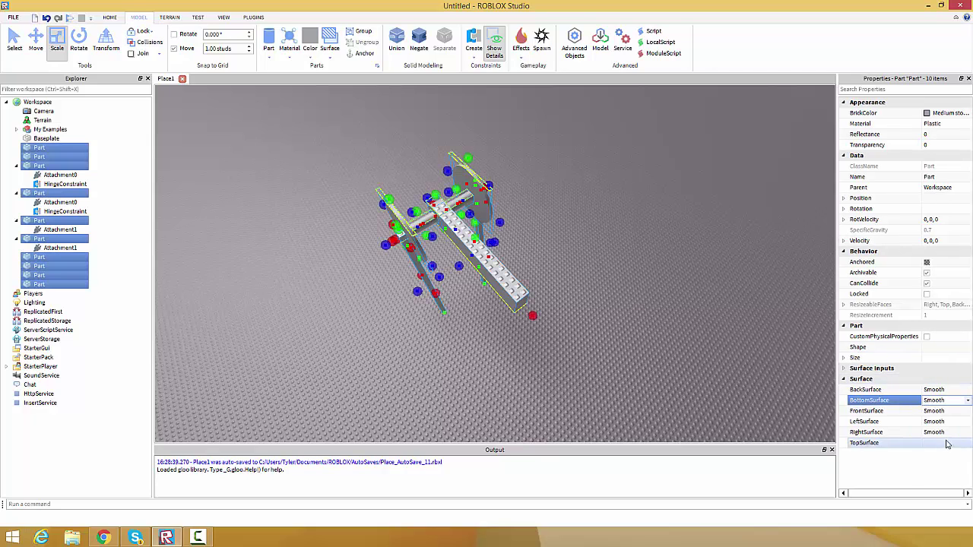
click(948, 442)
click(942, 484)
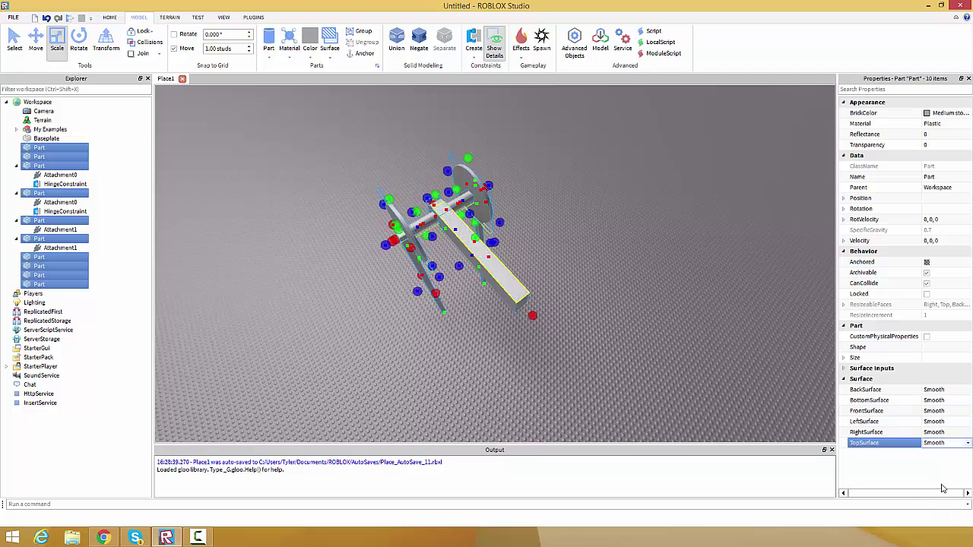
click(676, 283)
Examine from several angles how the two pins connect the discs to the rounded end of the arm.
right_drag(676, 283, 480, 266)
scroll(480, 267, up, 3)
click(426, 297)
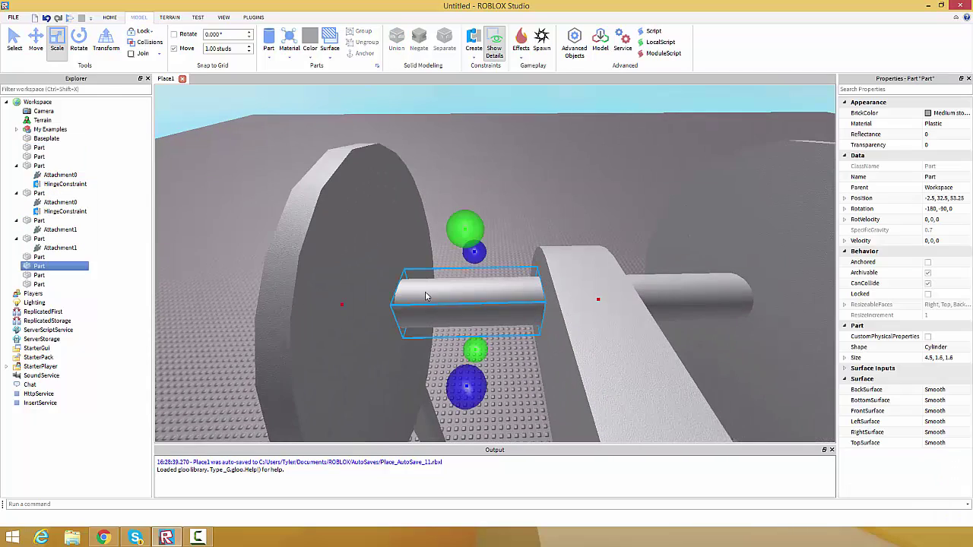
right_drag(561, 326, 561, 326)
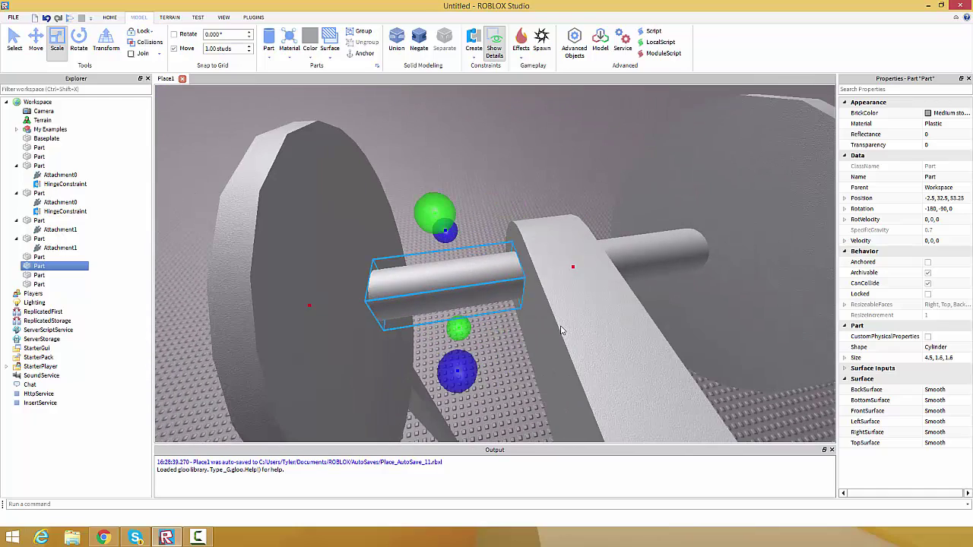
scroll(562, 330, down, 3)
click(512, 349)
scroll(509, 346, up, 1)
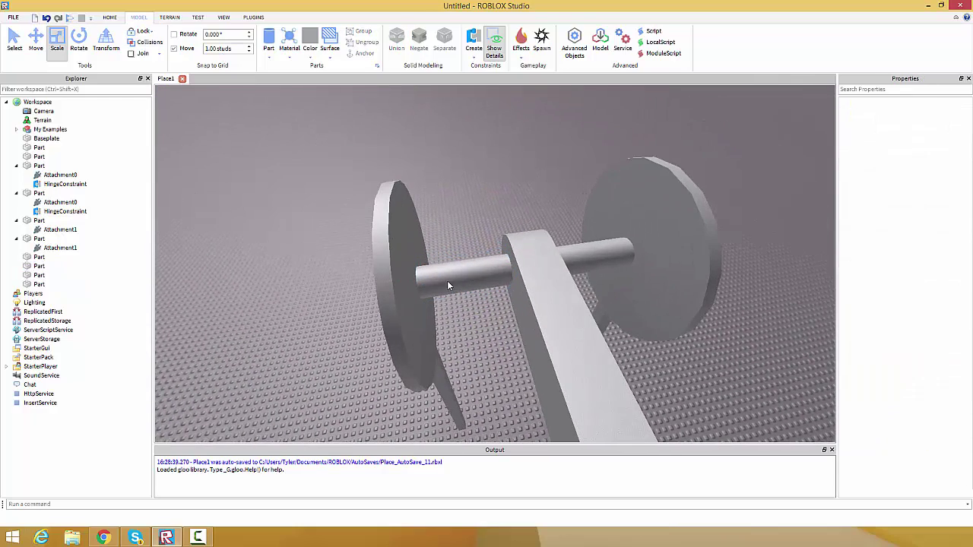
click(432, 285)
click(501, 381)
scroll(502, 381, down, 3)
right_drag(458, 289, 458, 289)
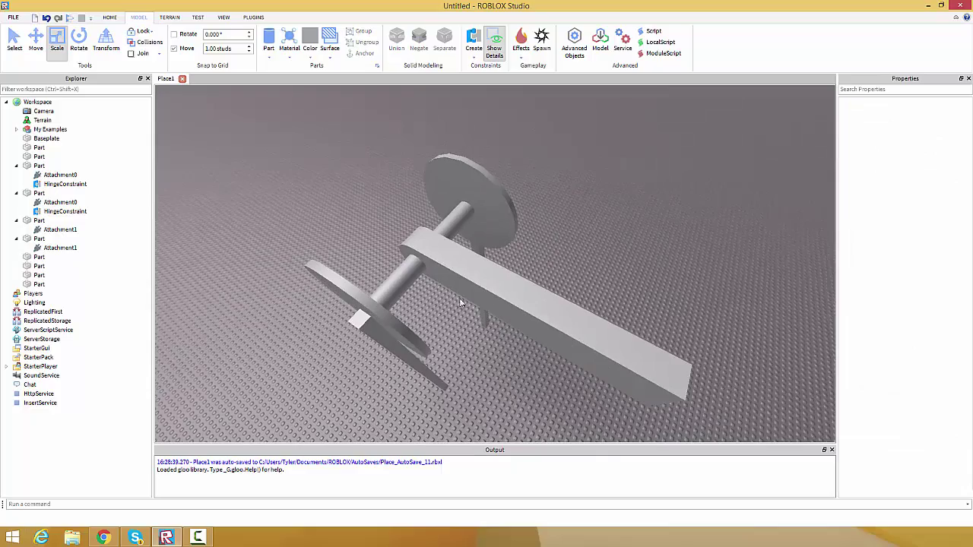
right_drag(382, 293, 374, 285)
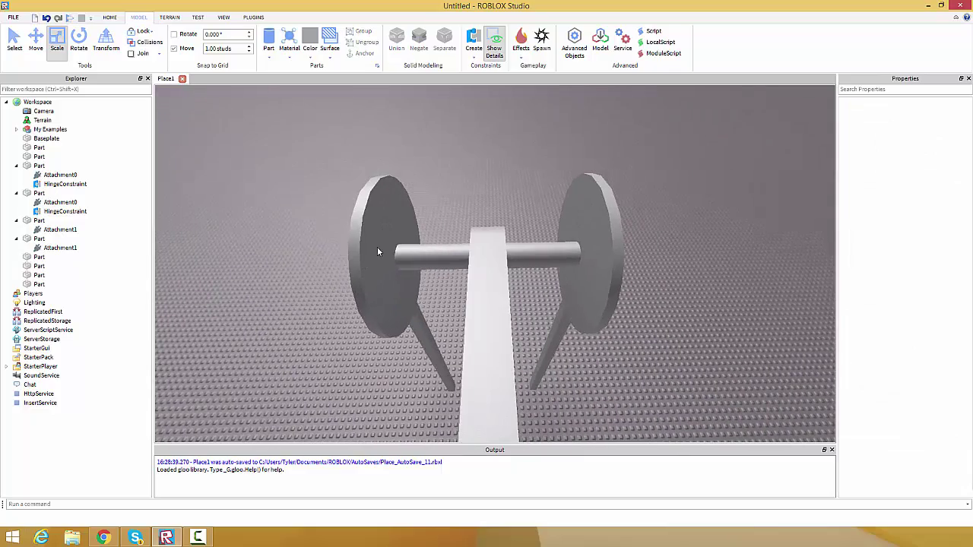
click(378, 248)
ctrl+click(462, 262)
ctrl+click(498, 276)
right_drag(527, 265, 493, 287)
click(491, 230)
Group both discs, the two pins and the arm with its rounded end into one model.
scroll(530, 257, up, 1)
click(525, 255)
ctrl+click(561, 272)
ctrl+click(486, 285)
scroll(491, 286, up, 2)
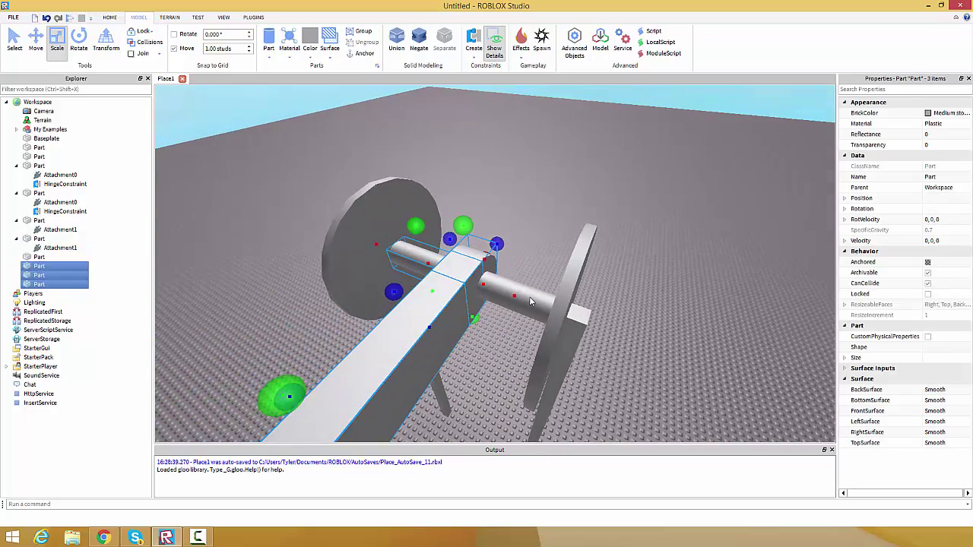
ctrl+click(528, 295)
ctrl+click(573, 282)
right_drag(573, 282, 573, 285)
ctrl+click(410, 240)
right_drag(505, 287, 505, 287)
scroll(411, 285, down, 2)
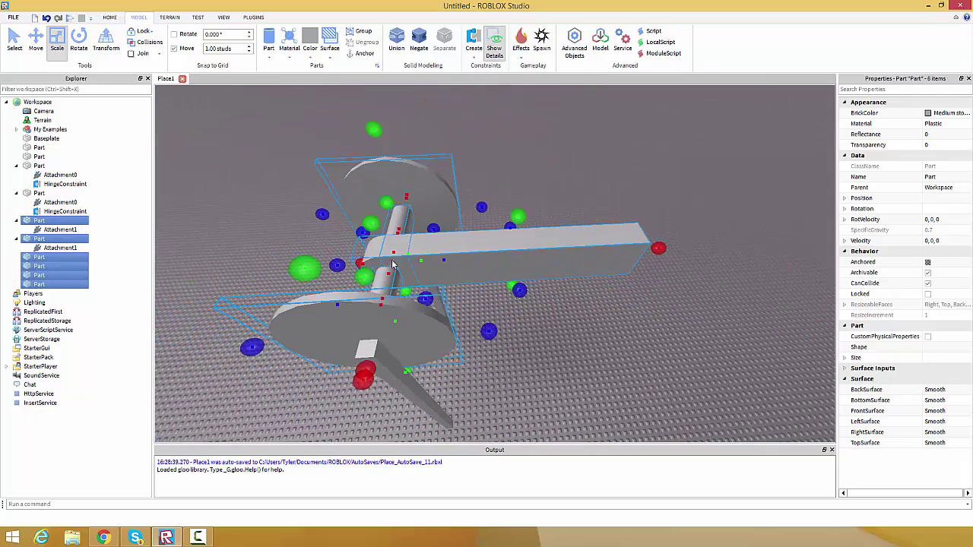
right_drag(436, 283, 520, 220)
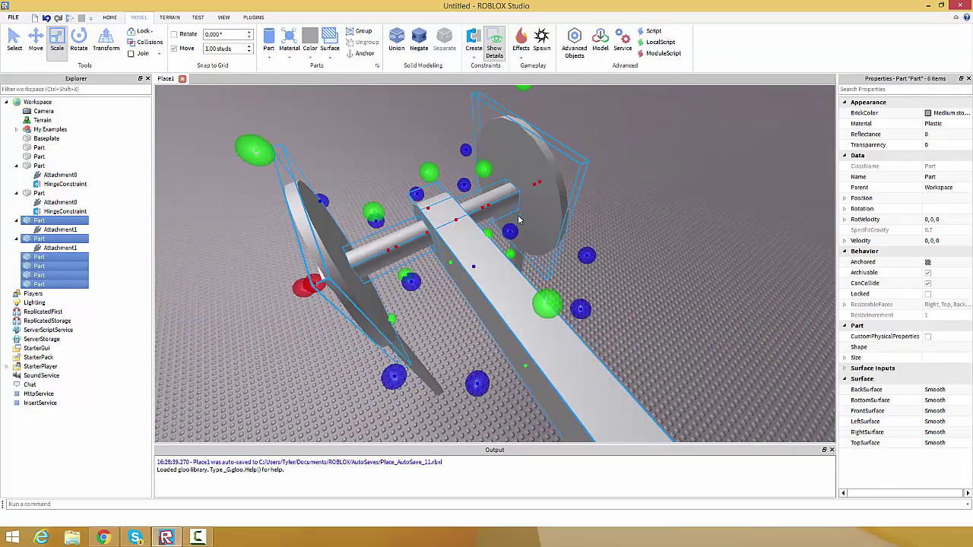
right_drag(388, 264, 334, 306)
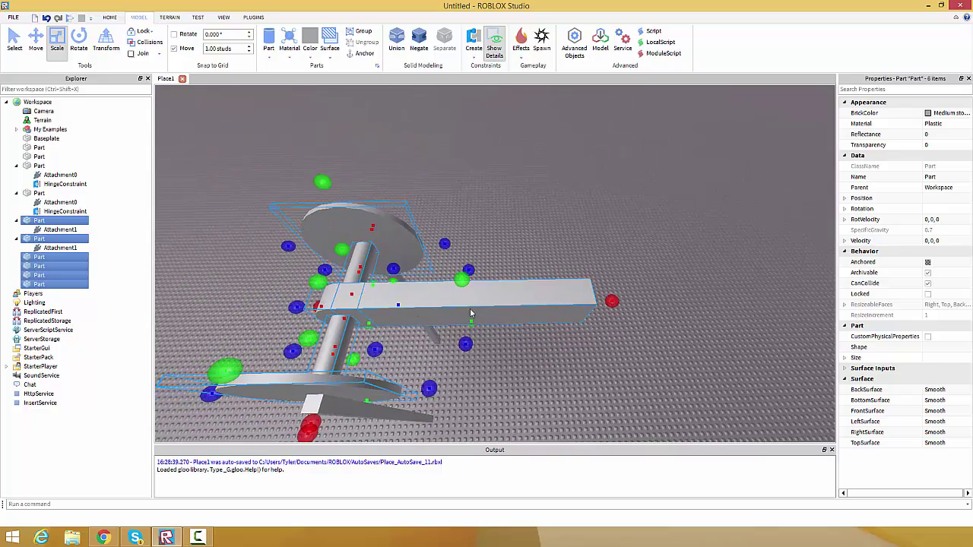
scroll(592, 305, up, 4)
right_drag(593, 305, 593, 305)
scroll(592, 305, down, 4)
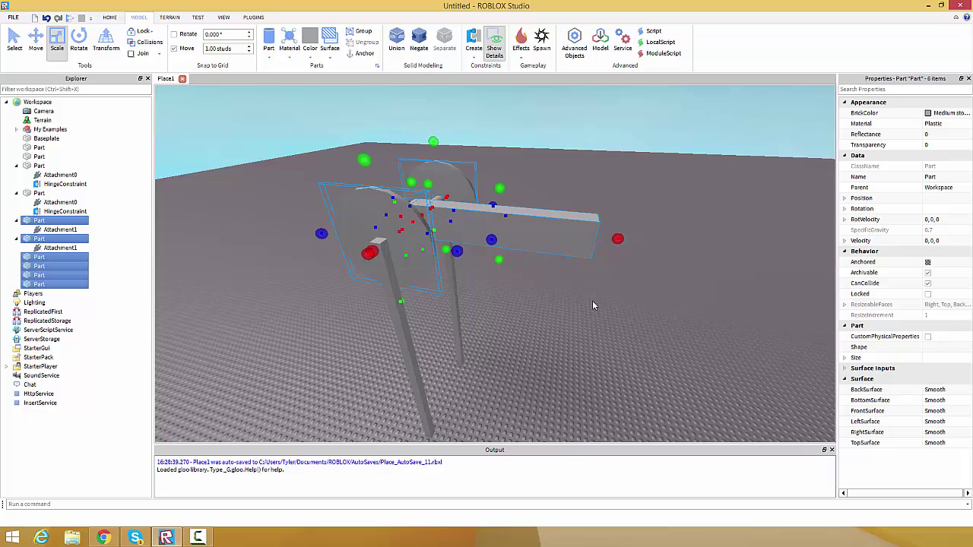
key(ctrl+g)
right_drag(592, 303, 552, 325)
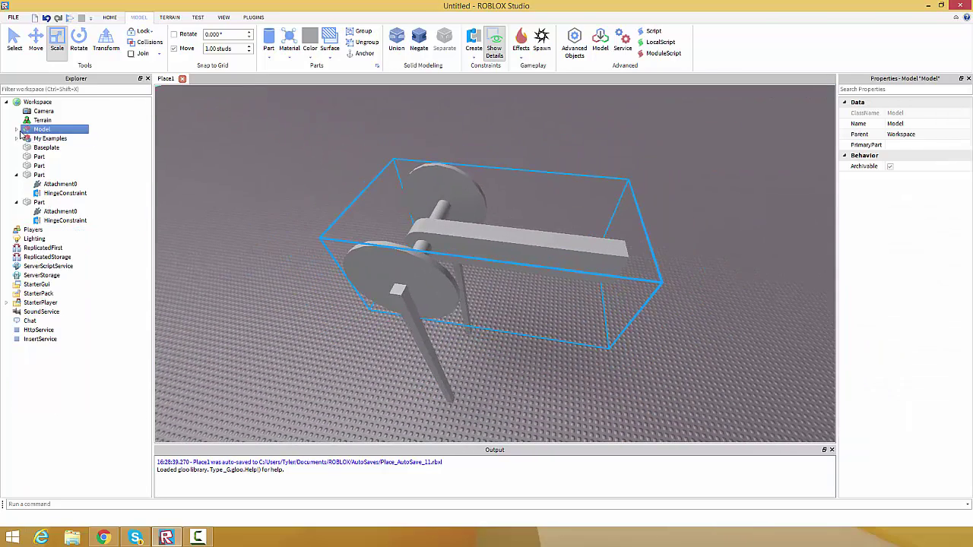
right_drag(547, 173, 320, 206)
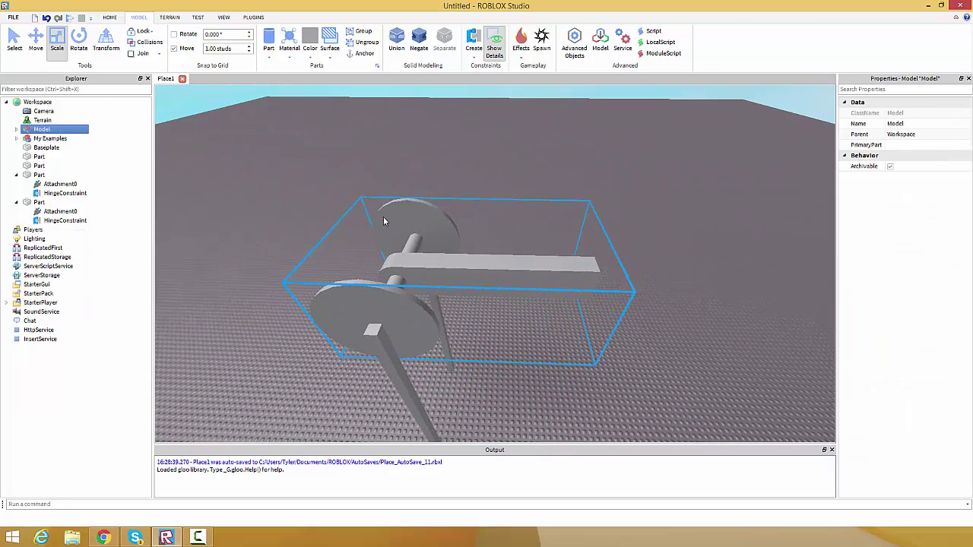
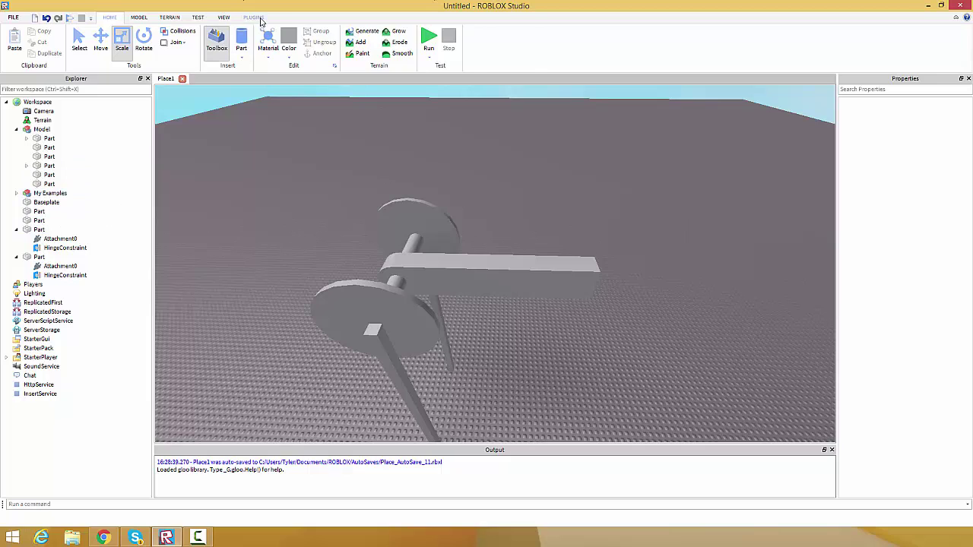
Search the Toolbox models for "WeldScript", then dismiss the Toolbox.
click(254, 17)
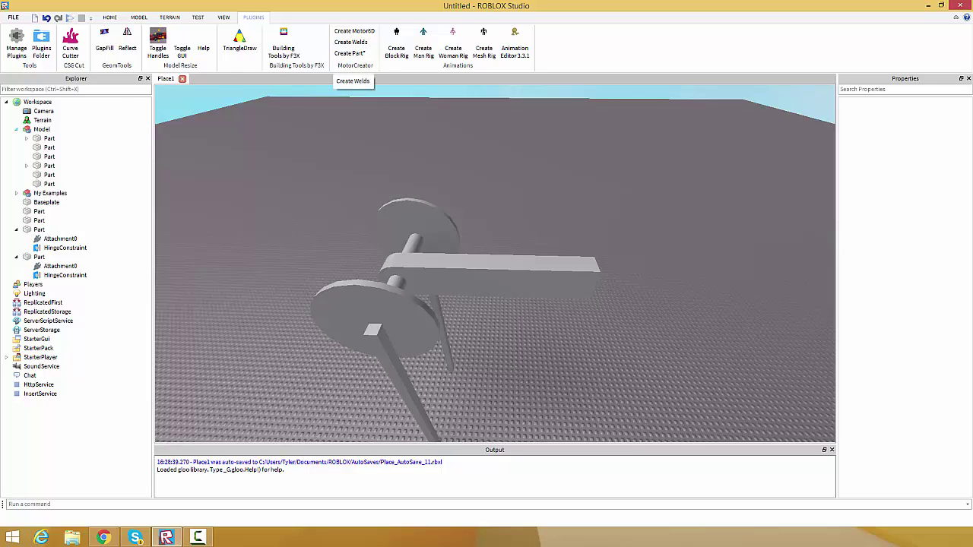
drag(0, 131, 583, 101)
drag(494, 82, 733, 168)
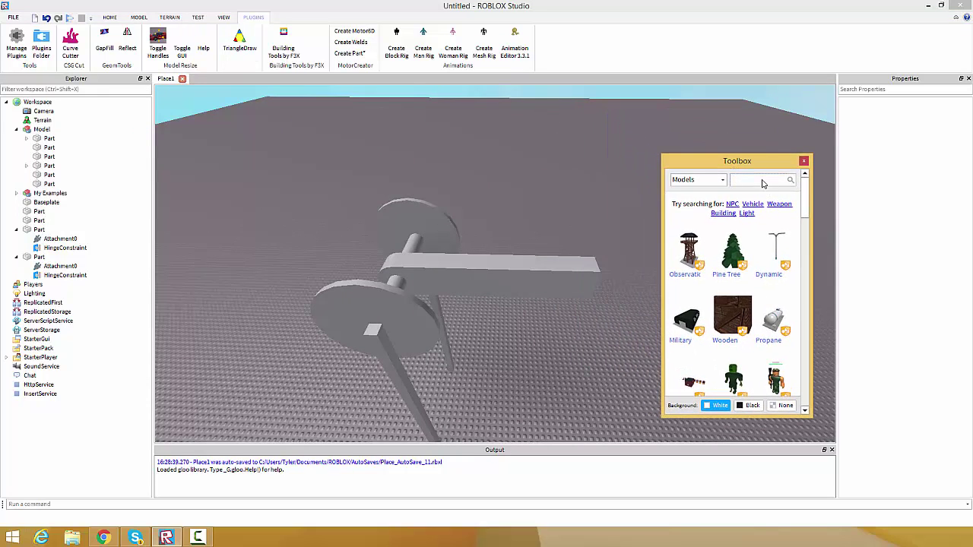
text(ipt)
key(Return)
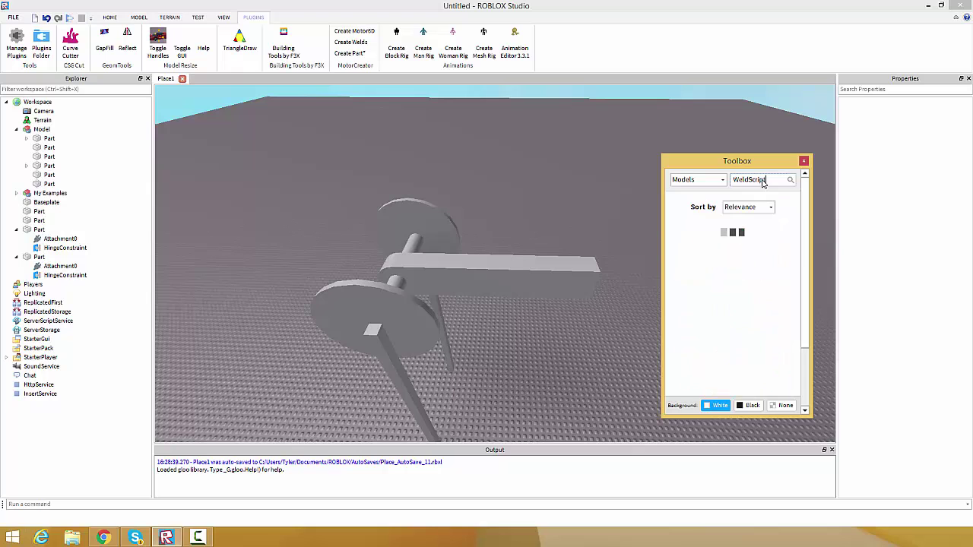
click(803, 161)
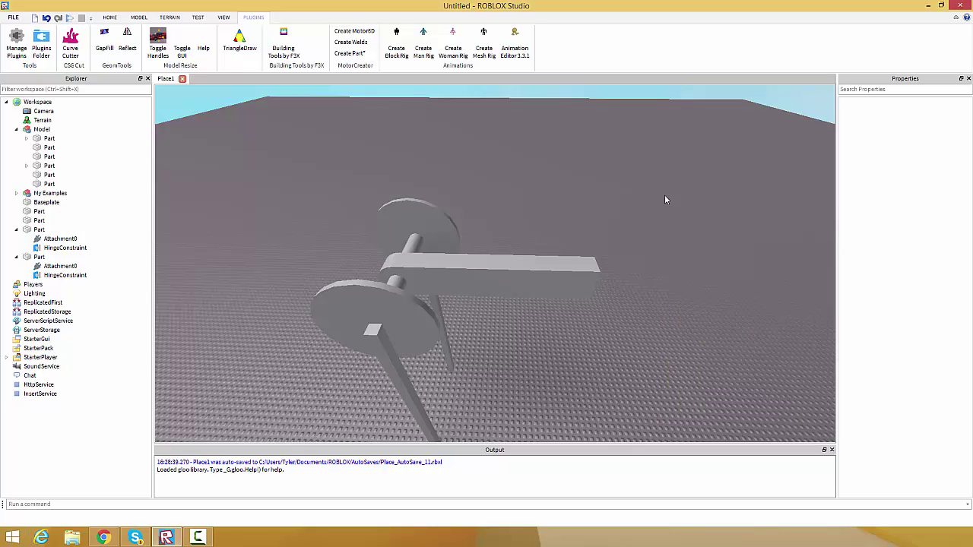
Copy the Weld script from the expanded Bar model in My Examples.
right_drag(534, 205, 560, 209)
scroll(595, 223, up, 8)
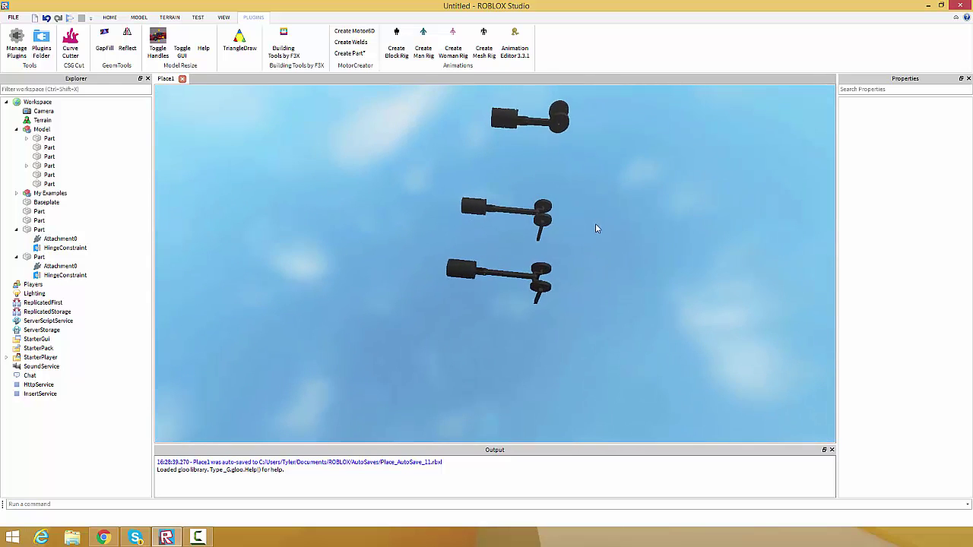
click(475, 218)
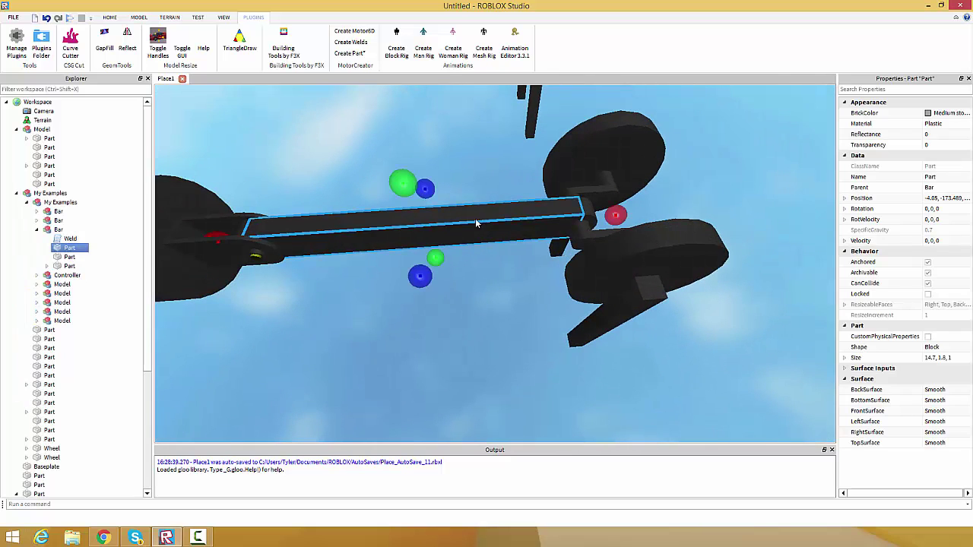
click(68, 239)
click(403, 355)
scroll(403, 356, down, 8)
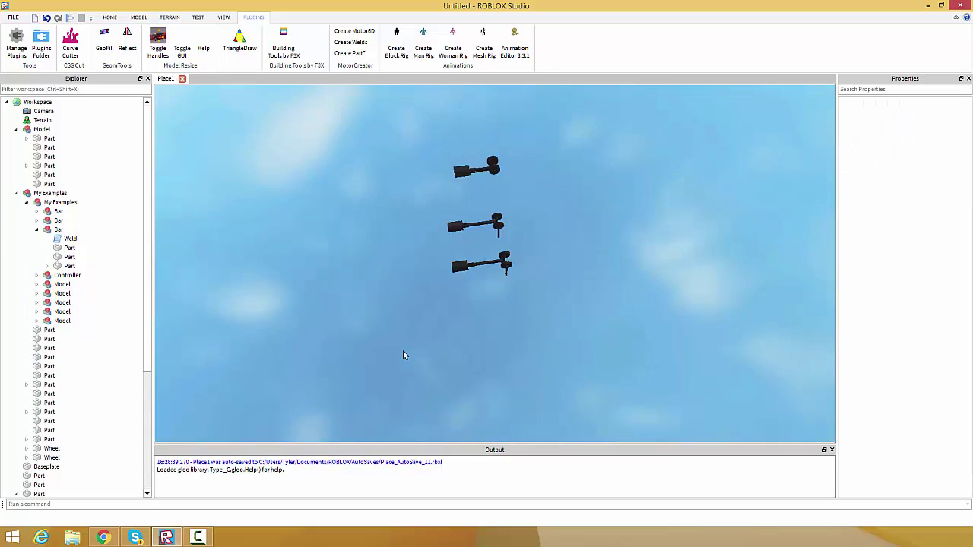
Paste the copied Weld script into the grouped model holding the discs, pins and arm.
right_drag(403, 356, 404, 355)
scroll(403, 356, up, 5)
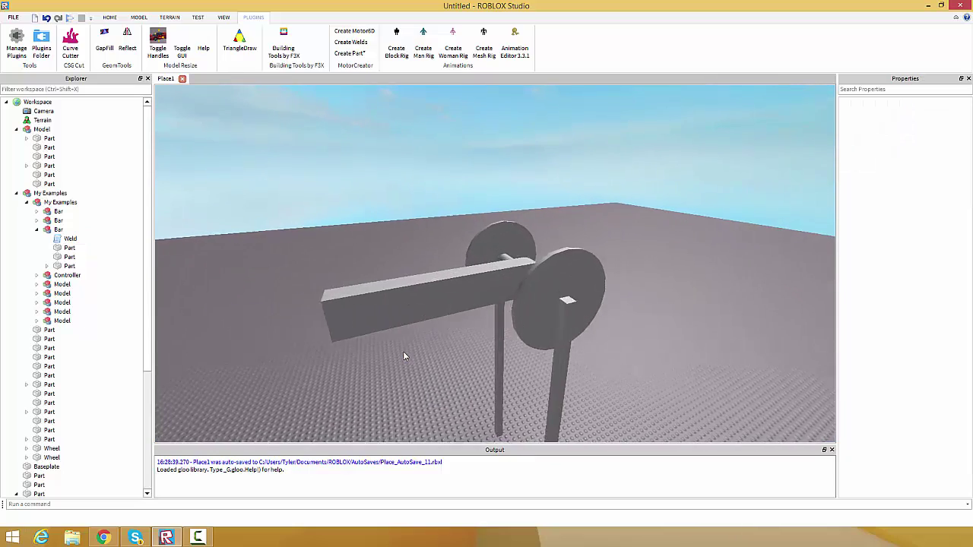
scroll(404, 356, up, 4)
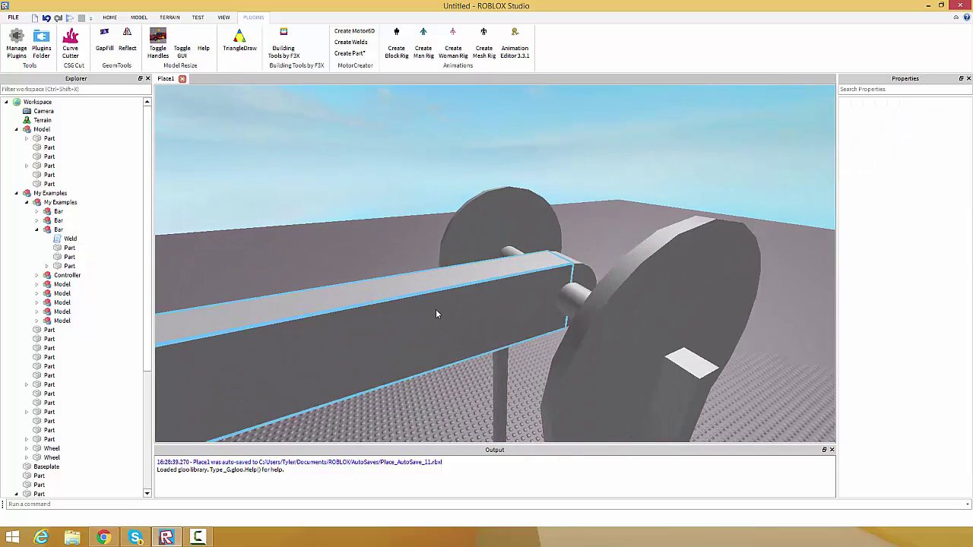
click(435, 307)
scroll(435, 306, down, 3)
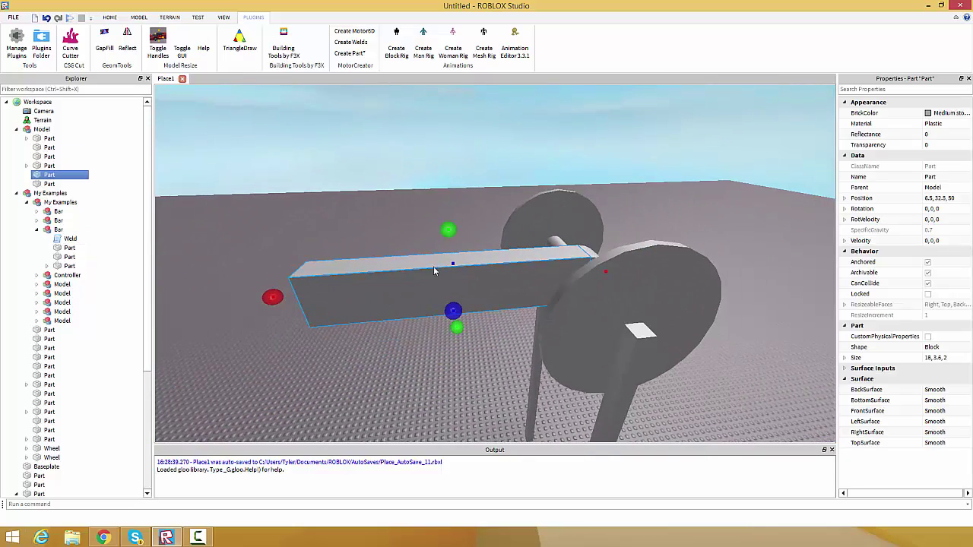
right_drag(434, 271, 517, 303)
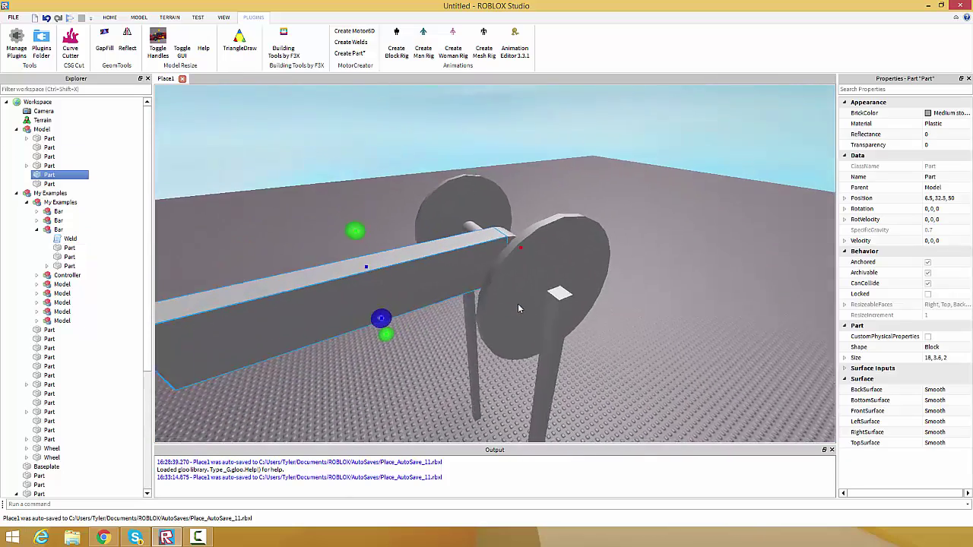
scroll(518, 303, up, 3)
click(542, 261)
scroll(541, 261, down, 2)
key(ctrl+shift+v)
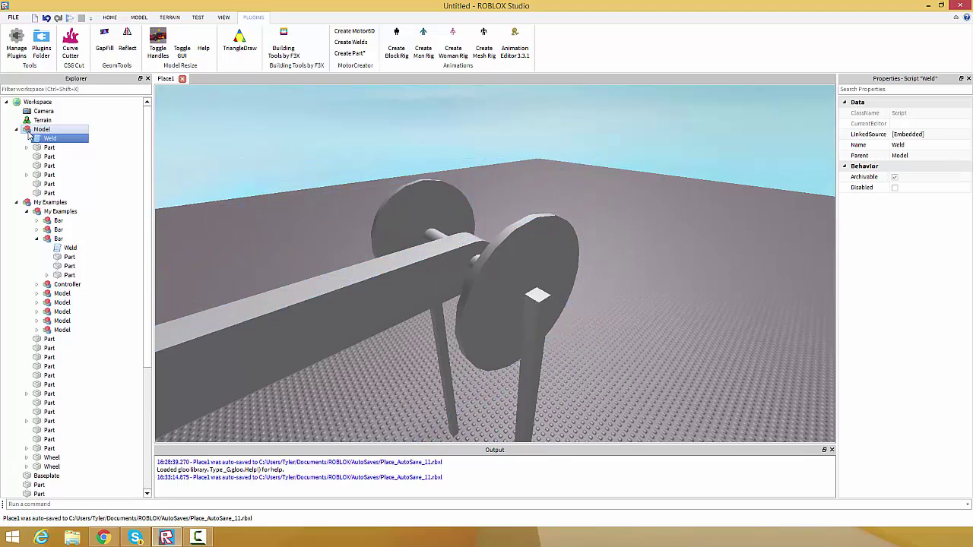
Open the mechanism model's Weld script to read its code, then close it and collapse the model's contents.
double_click(80, 139)
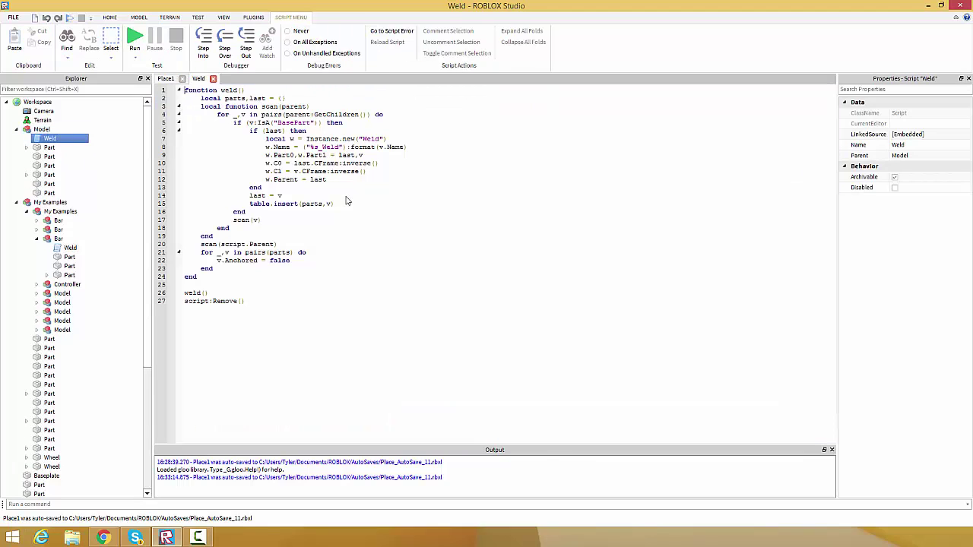
click(213, 79)
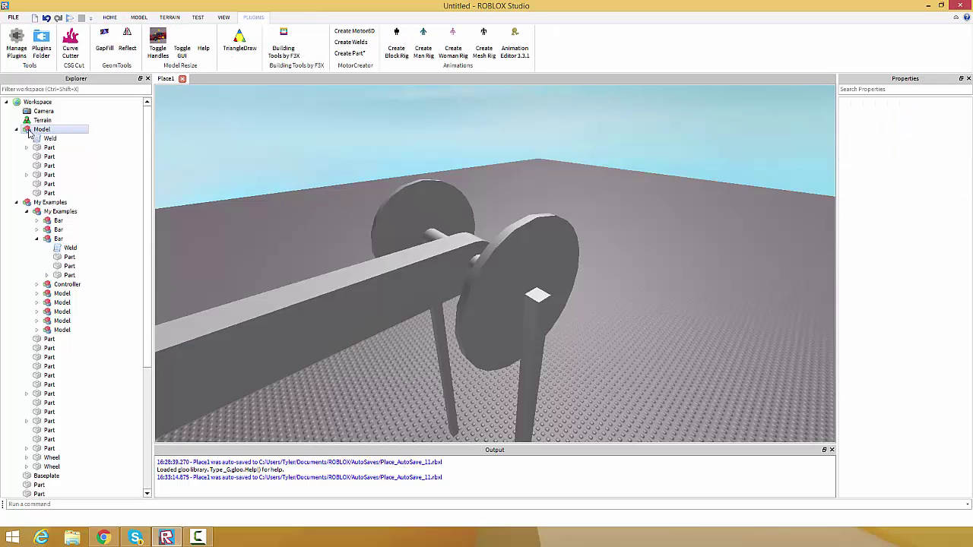
click(28, 131)
click(16, 129)
click(368, 187)
click(111, 19)
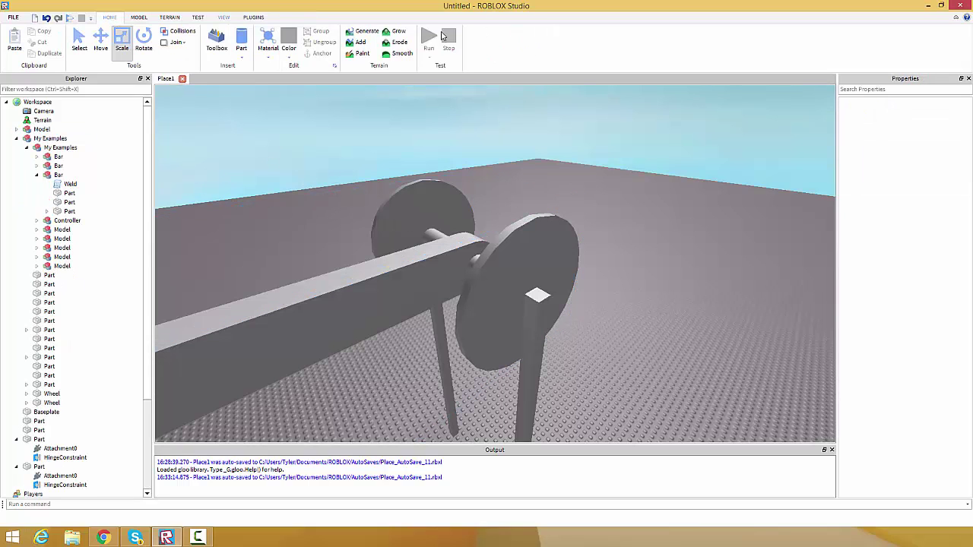
click(421, 248)
click(451, 141)
click(139, 18)
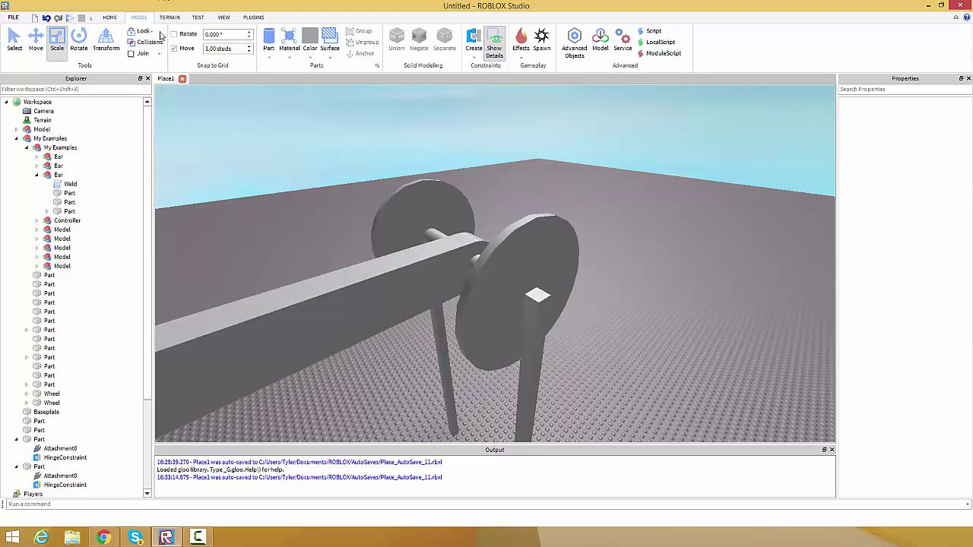
click(108, 17)
click(398, 32)
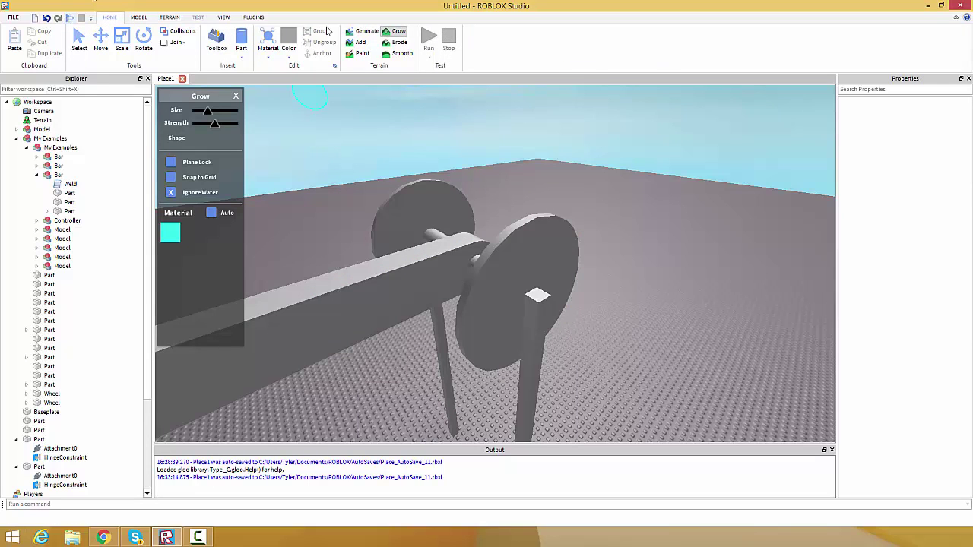
click(389, 32)
Play-test the place, watch the welded discs and arm in motion from a distance, and stop the test.
click(68, 18)
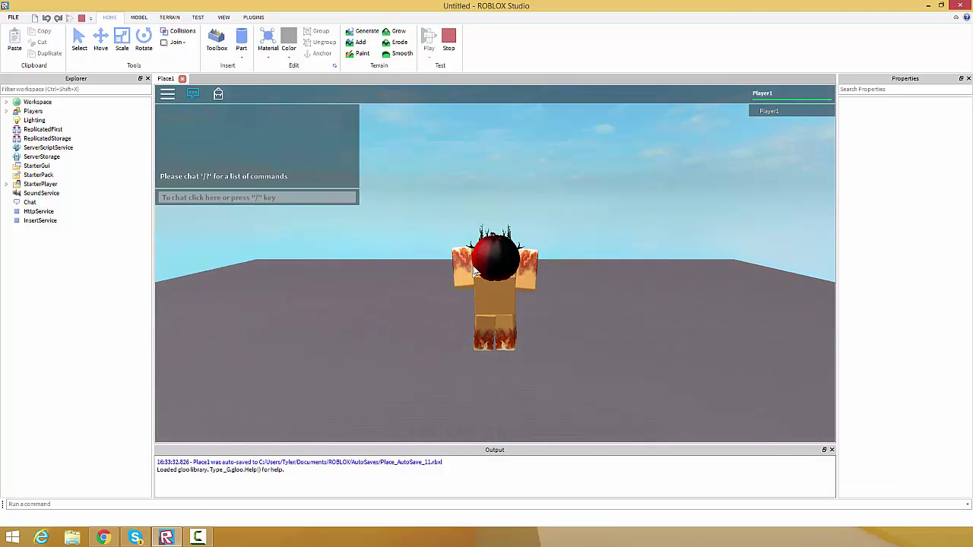
scroll(462, 271, down, 10)
right_drag(462, 271, 494, 256)
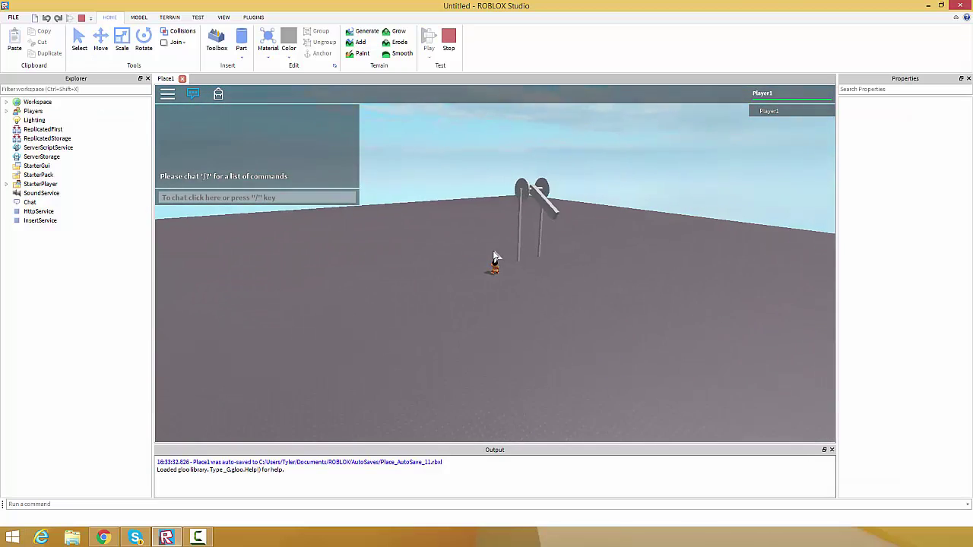
scroll(494, 256, up, 2)
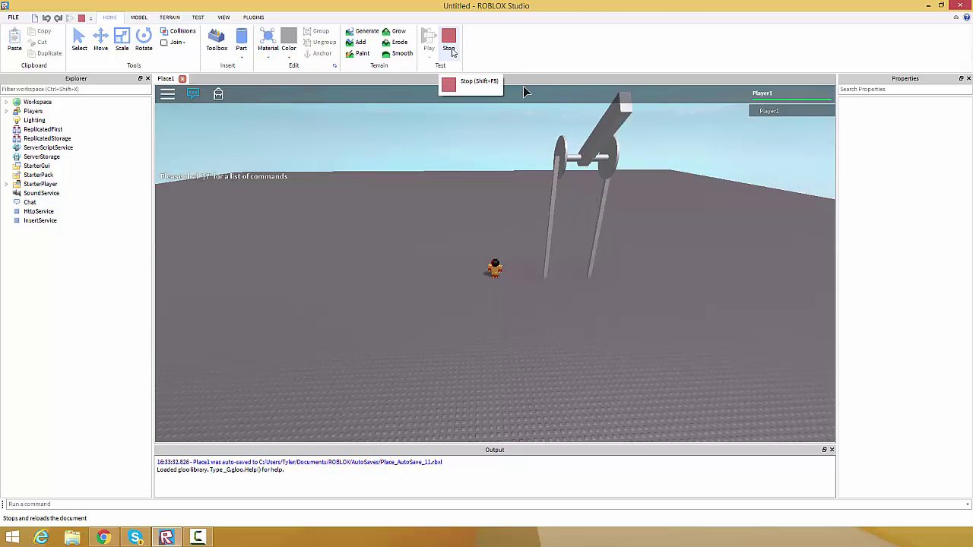
click(453, 52)
Examine the welded mechanism from both sides, checking the discs, the pins and the full length of the arm.
right_drag(530, 199, 486, 216)
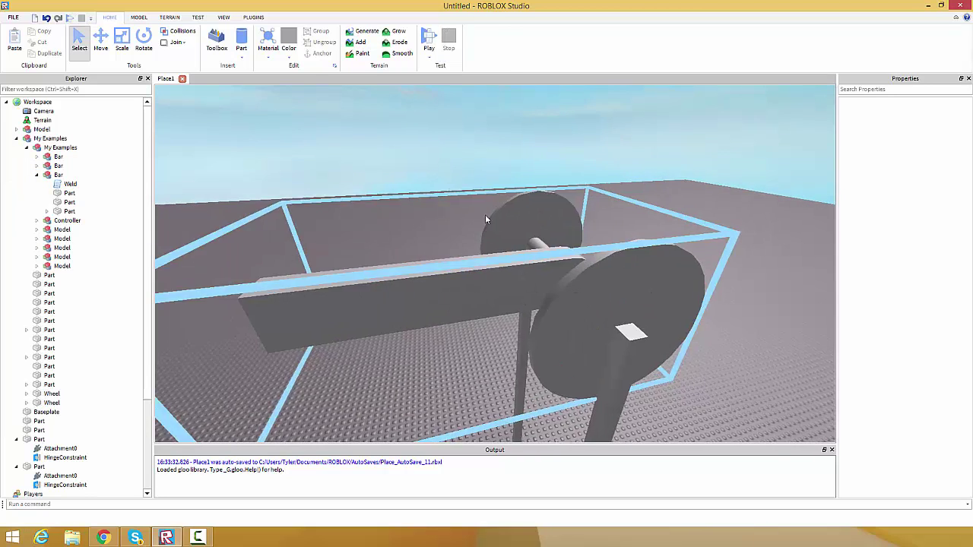
scroll(494, 165, down, 2)
scroll(495, 166, up, 3)
right_drag(494, 167, 495, 200)
scroll(495, 167, down, 3)
scroll(496, 204, down, 1)
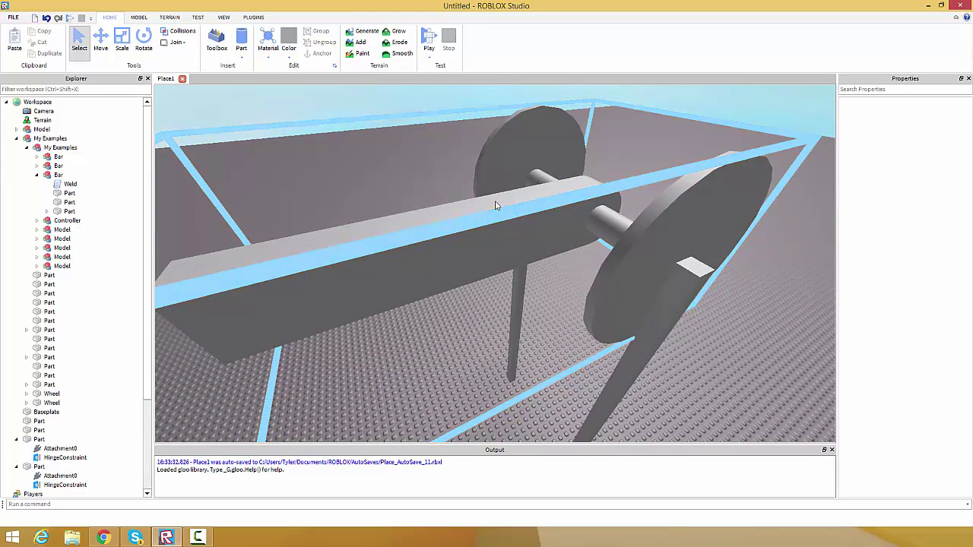
scroll(496, 202, up, 3)
right_drag(496, 202, 507, 256)
scroll(496, 207, down, 4)
scroll(504, 238, up, 3)
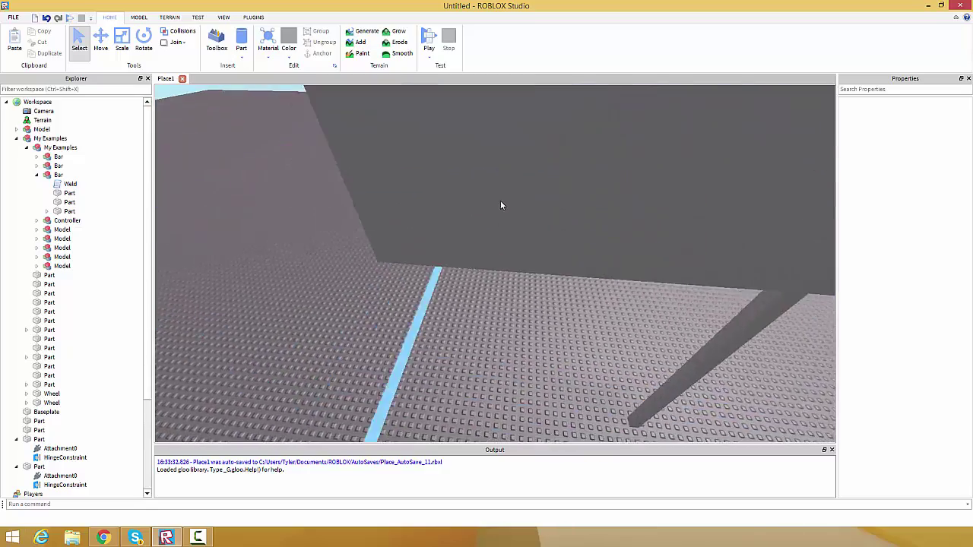
scroll(504, 238, down, 4)
scroll(510, 249, up, 3)
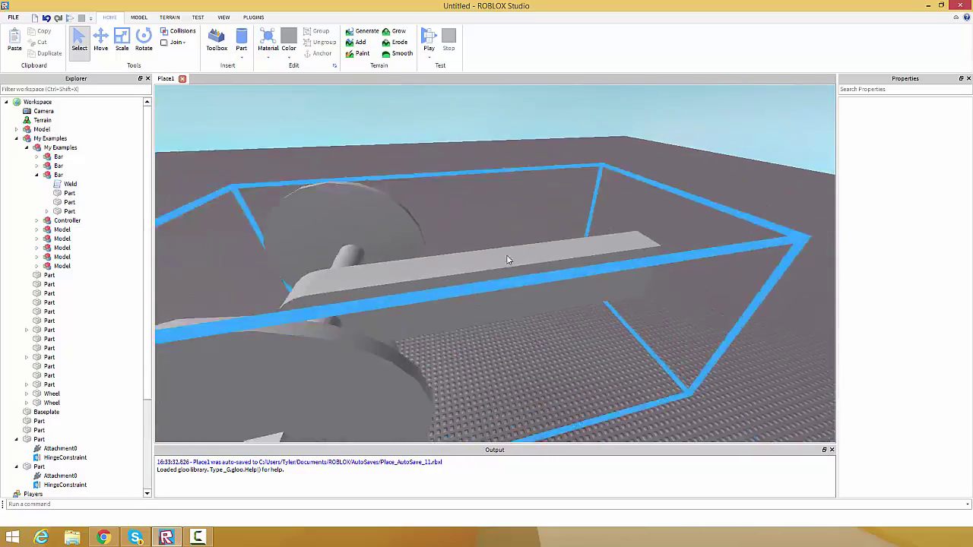
scroll(507, 257, down, 3)
key(d)
scroll(505, 269, up, 3)
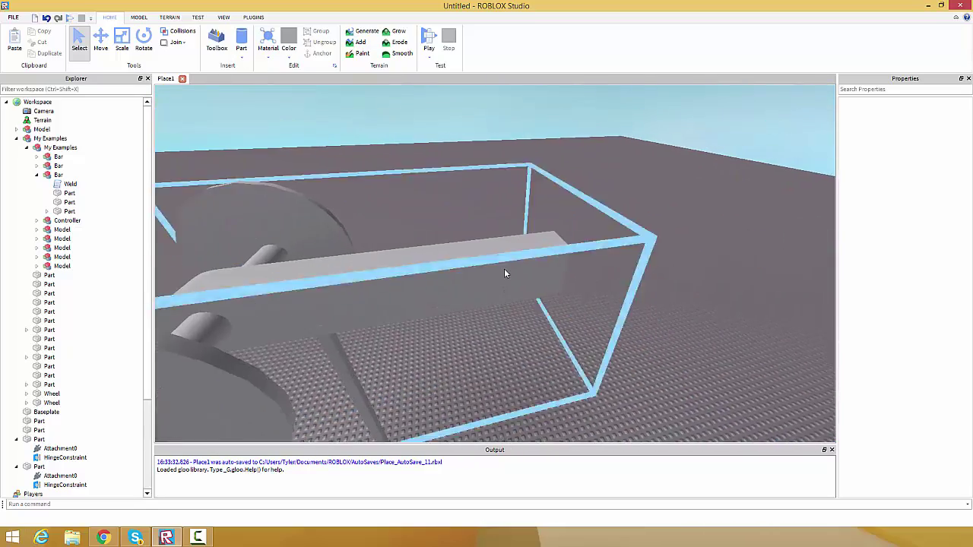
click(505, 269)
key(d)
right_drag(582, 247, 541, 245)
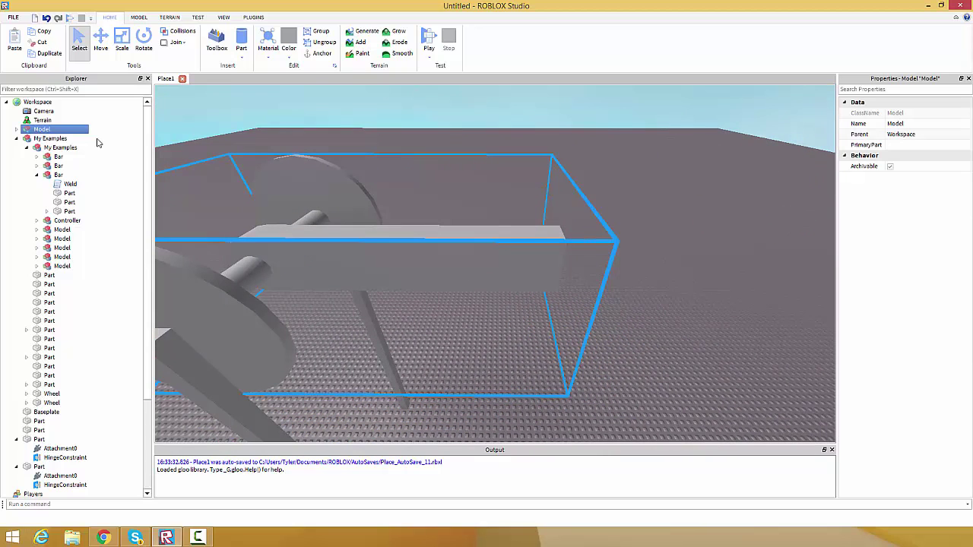
Collapse the Bar model and both My Examples groups in the object tree, and clear the selection.
click(38, 175)
click(28, 148)
click(17, 140)
click(370, 174)
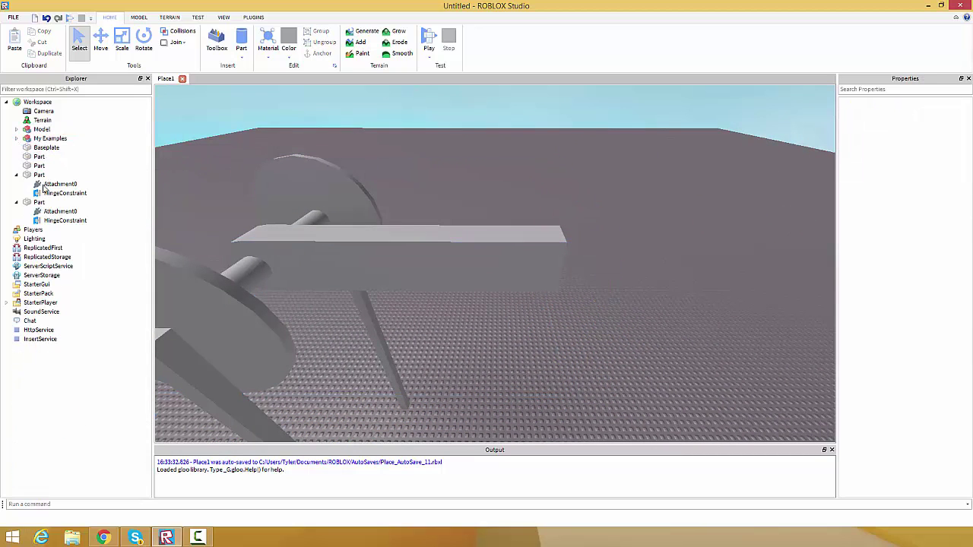
right_drag(519, 335, 497, 317)
scroll(497, 316, up, 1)
key(d)
key(a)
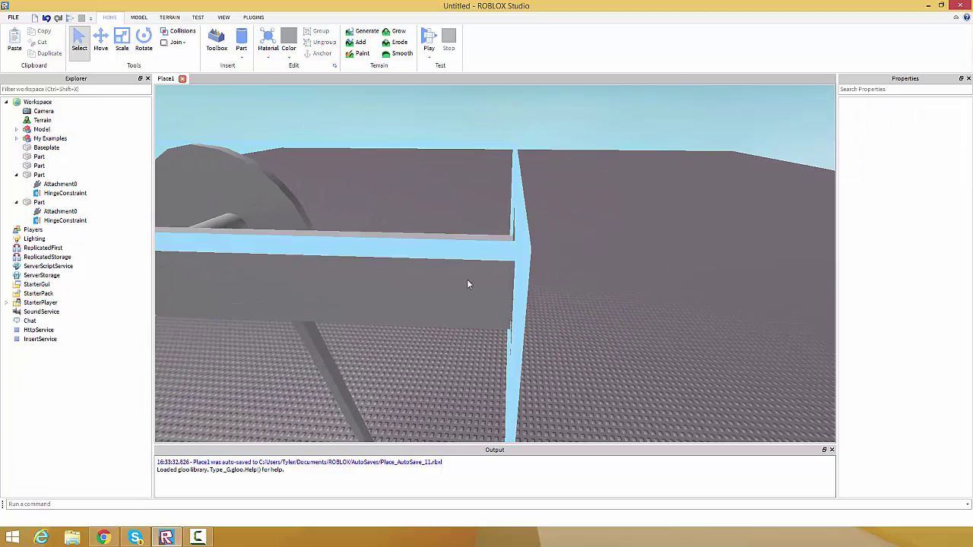
right_drag(452, 283, 391, 282)
scroll(388, 254, up, 3)
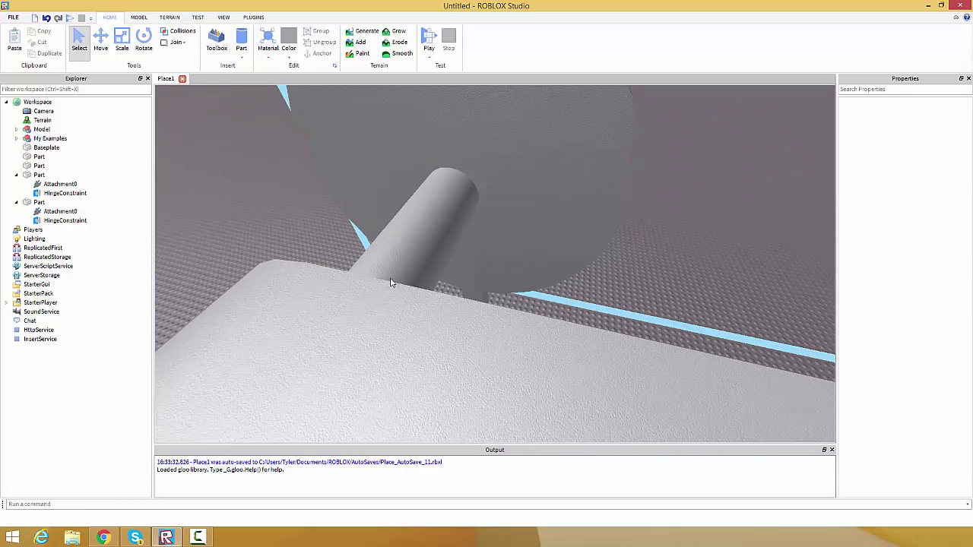
alt+click(285, 302)
key(alt+s)
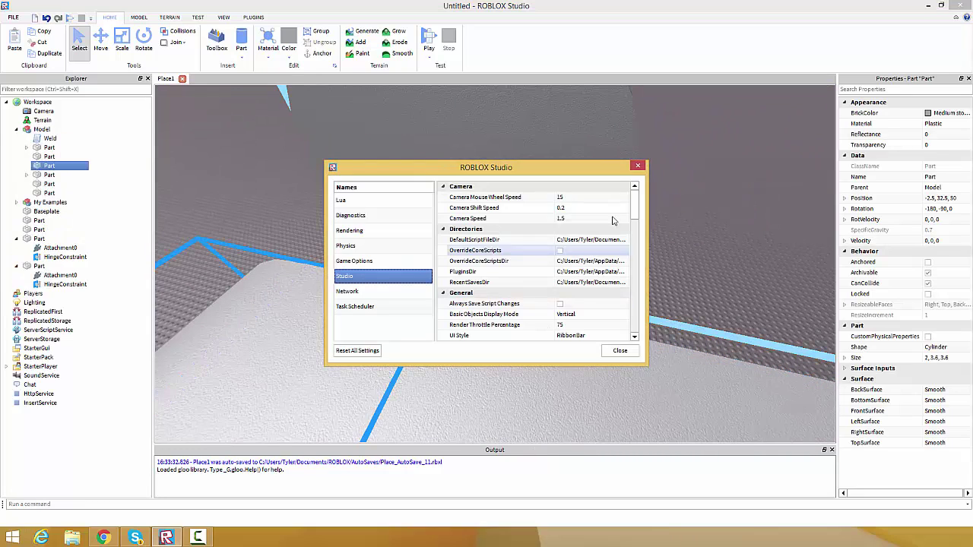
click(638, 166)
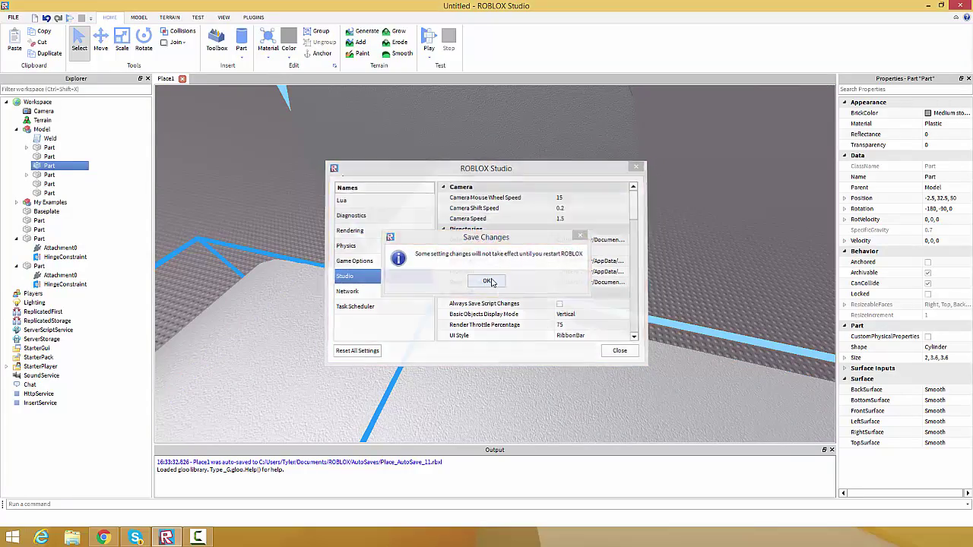
click(487, 342)
Select the arm's rounded cylinder end individually to inspect it between the pins, then deselect it and collapse the model's contents.
scroll(565, 315, down, 4)
right_drag(565, 314, 506, 217)
click(525, 212)
scroll(508, 217, up, 4)
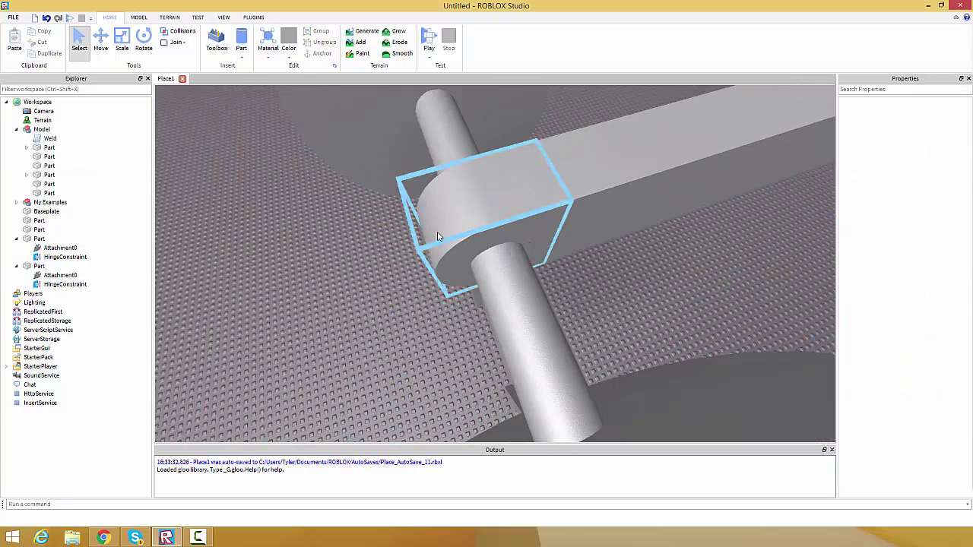
alt+click(437, 235)
right_drag(576, 206, 561, 186)
click(102, 43)
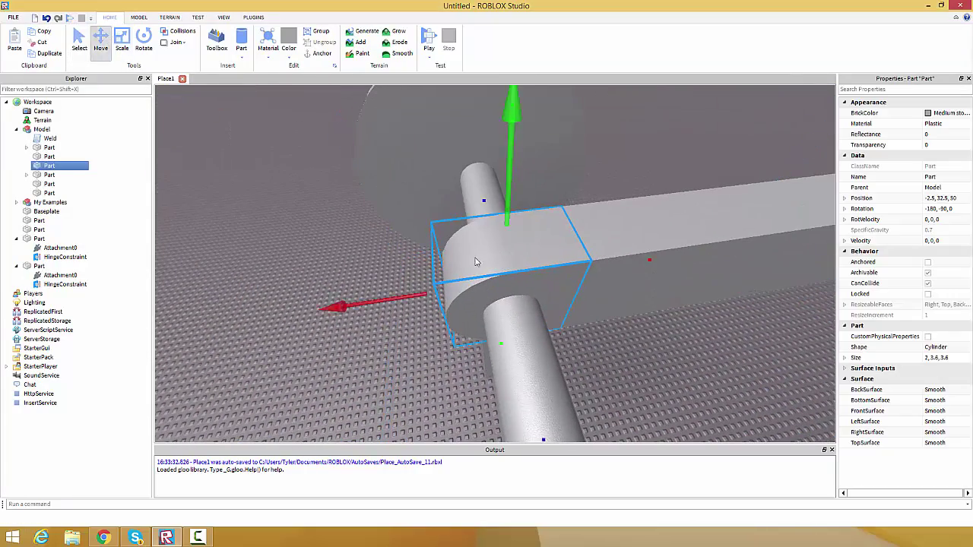
click(556, 251)
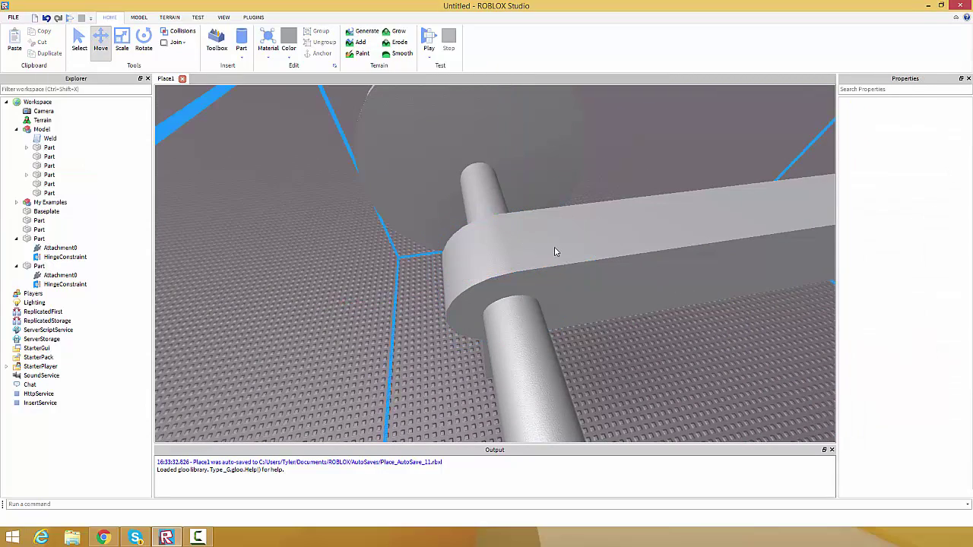
scroll(555, 251, down, 5)
right_drag(556, 251, 486, 227)
click(17, 129)
click(531, 262)
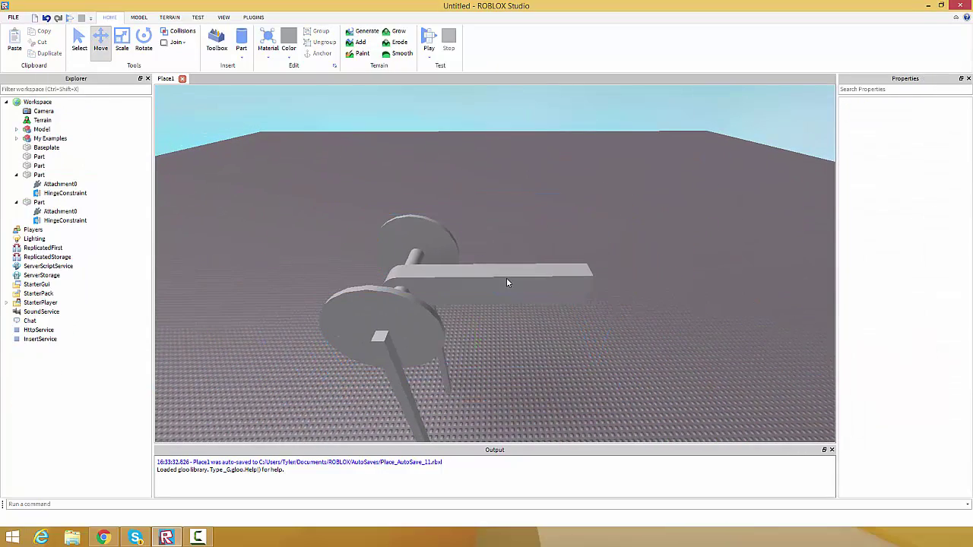
Inspect the near pin and the arm's rounded end cylinder by selecting each part in the model's contents, then collapse the model.
click(549, 278)
scroll(494, 286, up, 5)
right_drag(480, 286, 486, 327)
scroll(433, 342, up, 2)
scroll(96, 160, down, 2)
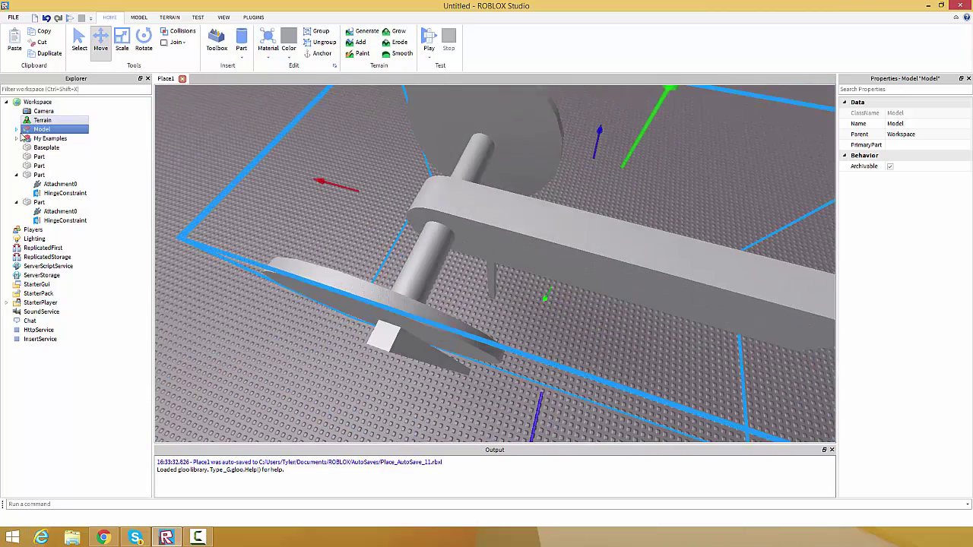
click(17, 129)
click(62, 167)
click(63, 158)
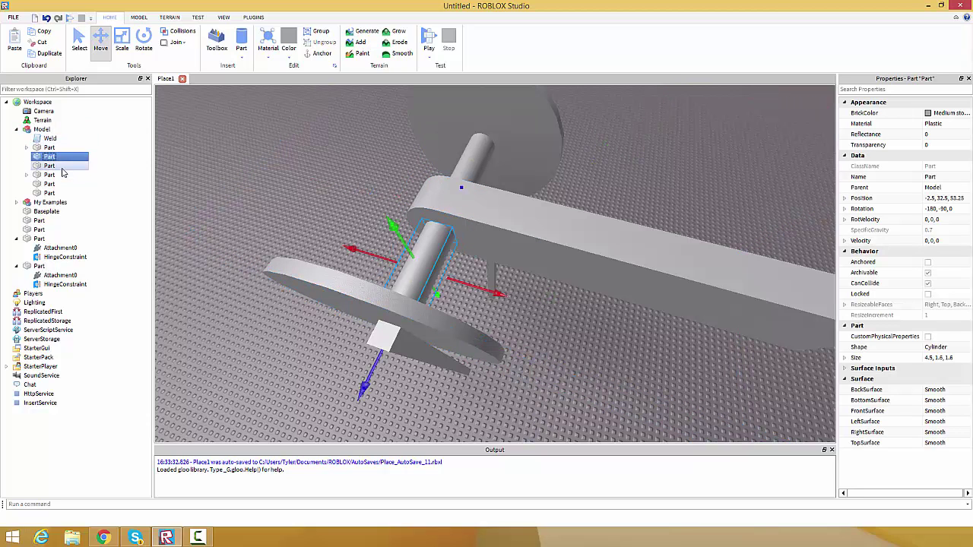
click(70, 166)
click(15, 130)
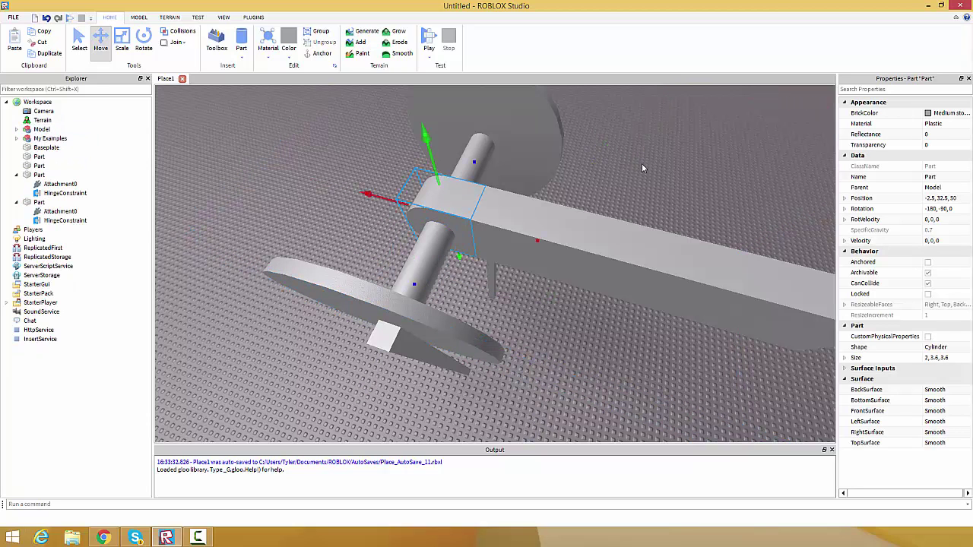
Examine the discs, pins and arm from a distance and close to the rounded end, leaving nothing selected.
click(641, 165)
click(452, 226)
right_drag(451, 225, 469, 223)
scroll(465, 236, down, 3)
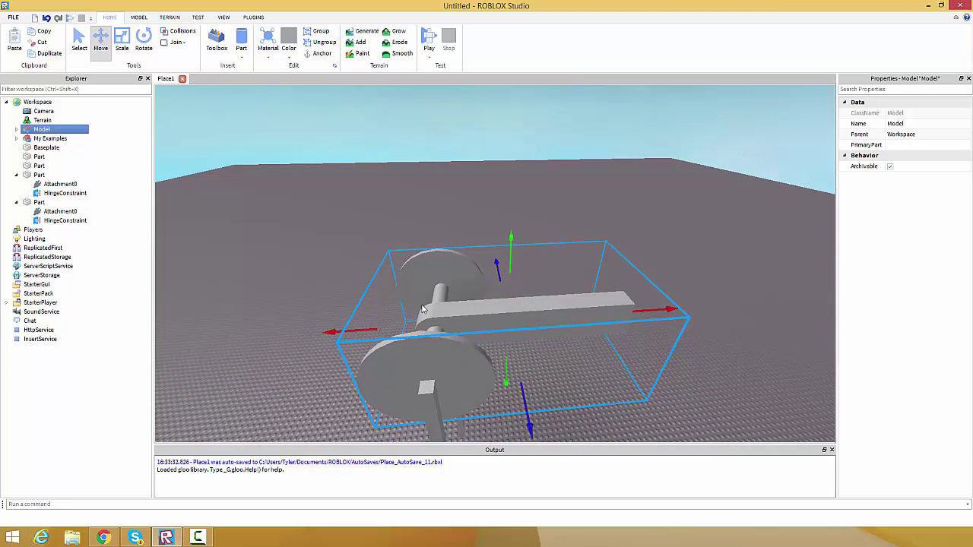
click(512, 202)
click(454, 319)
click(482, 210)
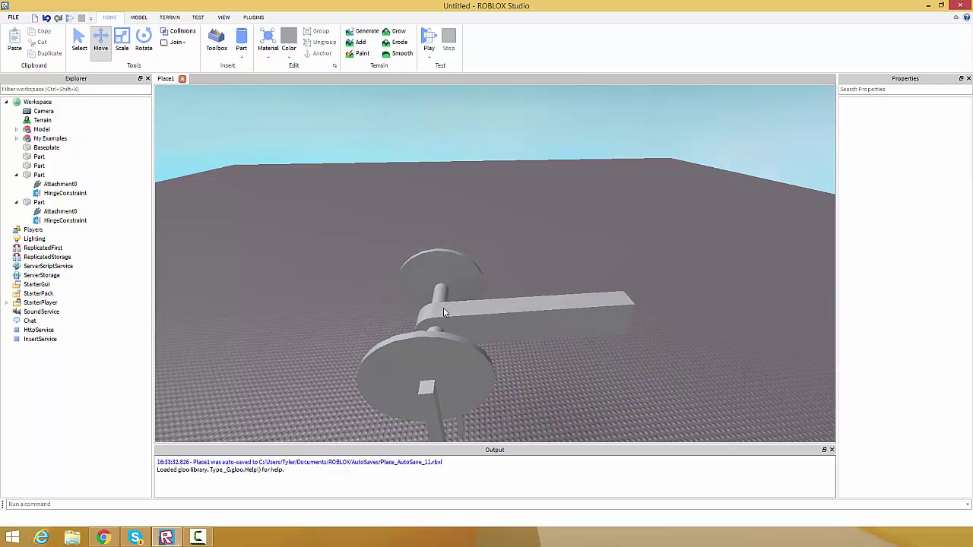
scroll(493, 292, up, 5)
right_drag(493, 291, 521, 289)
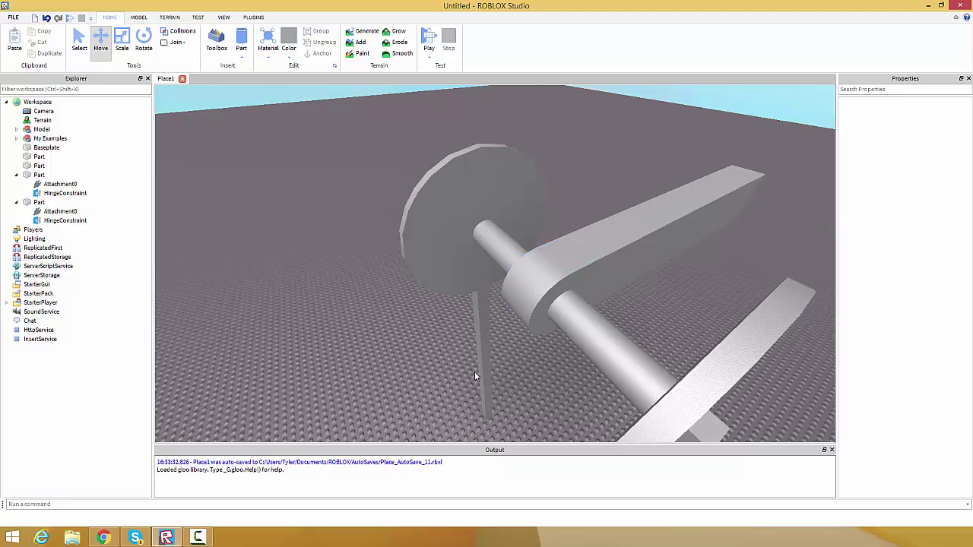
Duplicate the arm's rounded end cylinder on its own and move the copy past the arm's free end to X 19.5.
click(532, 290)
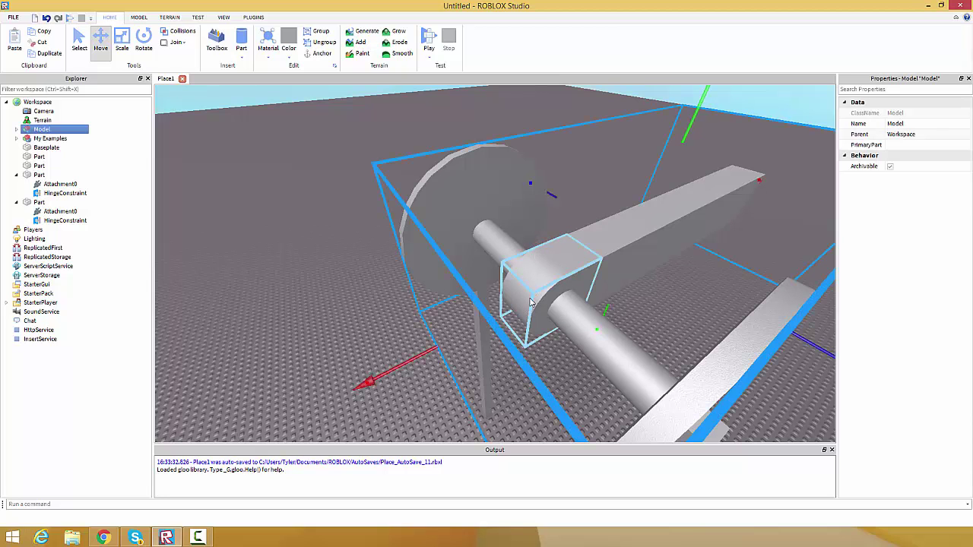
click(563, 133)
click(557, 279)
alt+click(545, 286)
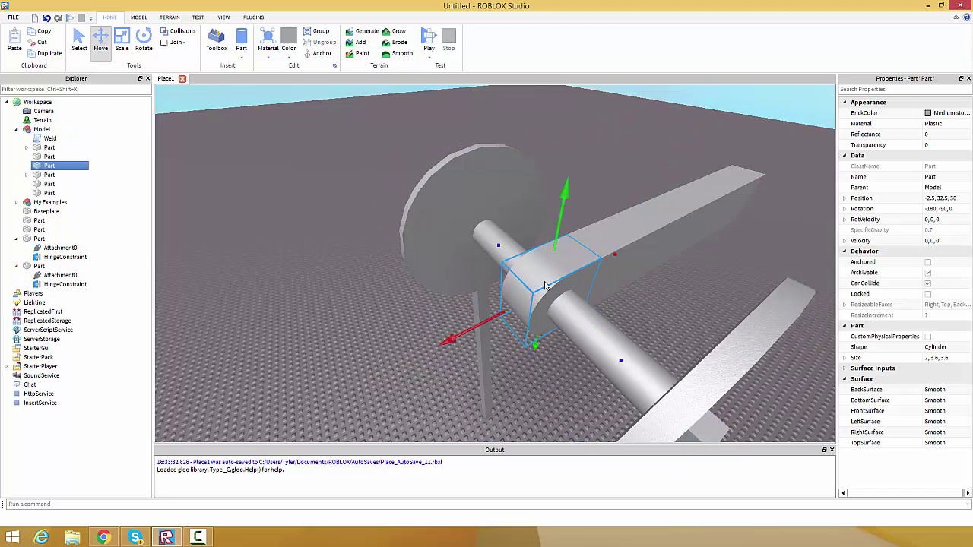
scroll(566, 283, up, 4)
right_drag(562, 280, 490, 261)
scroll(490, 260, down, 4)
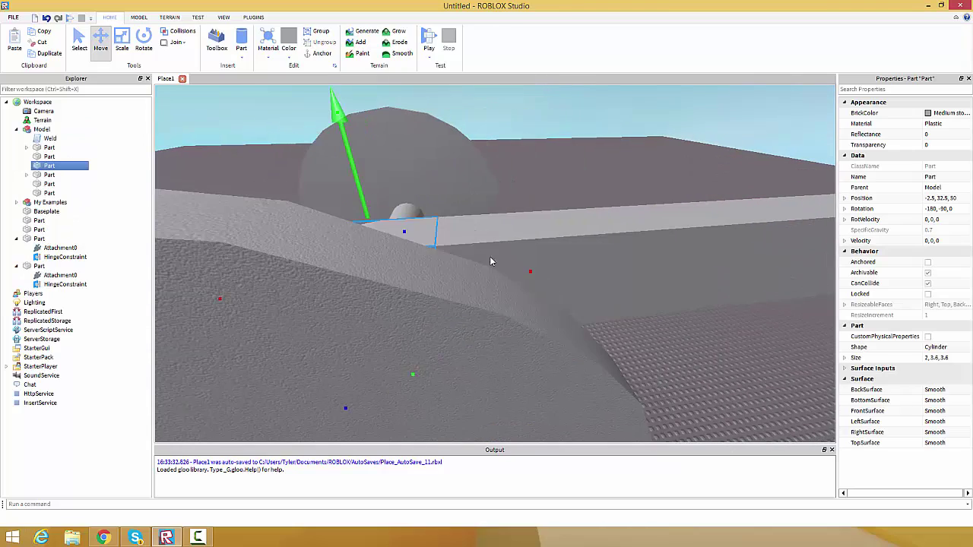
key(ctrl+d)
drag(529, 272, 620, 266)
key(d)
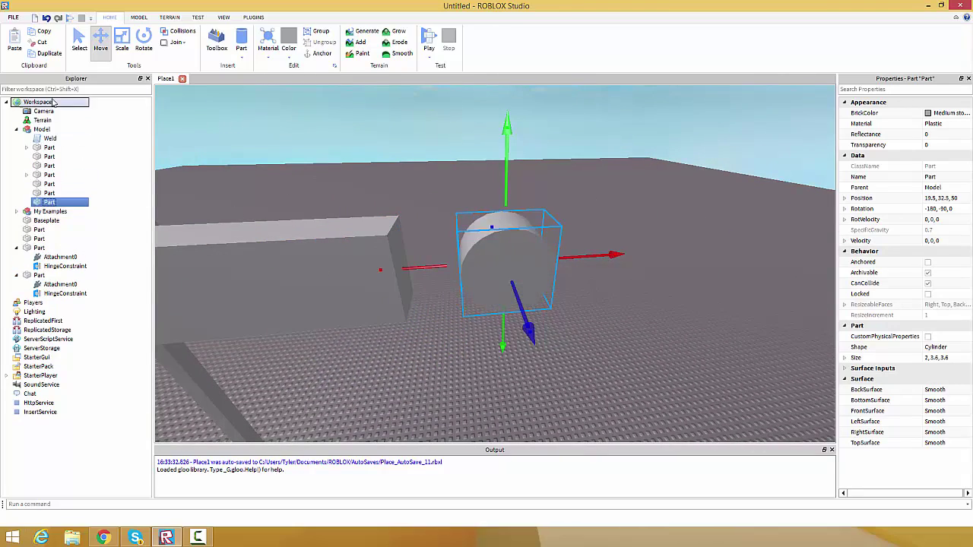
Move the copied cylinder out of the Model into Workspace and slide it back into the arm's free end at X 15.5.
drag(54, 105, 53, 106)
click(17, 130)
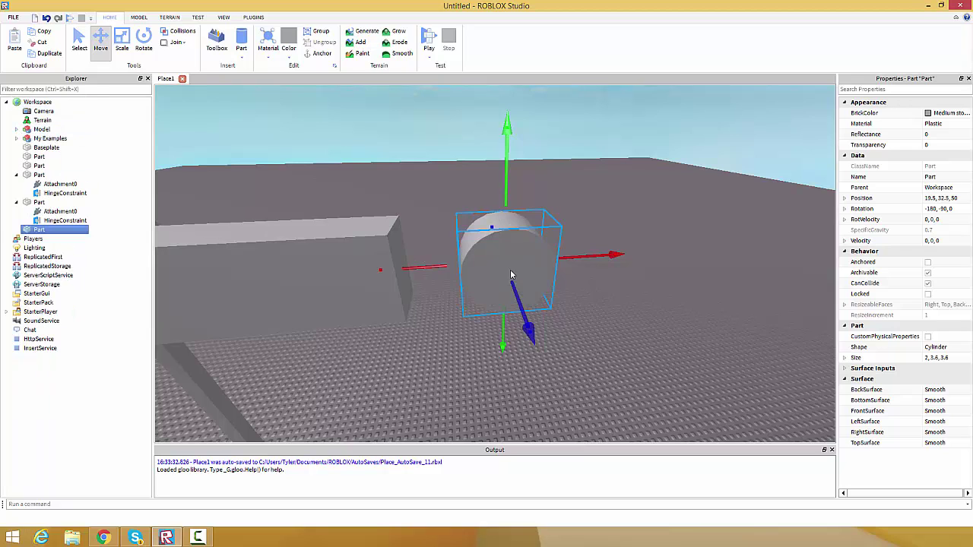
drag(584, 258, 497, 285)
right_drag(497, 286, 699, 307)
scroll(568, 319, up, 2)
scroll(571, 291, down, 2)
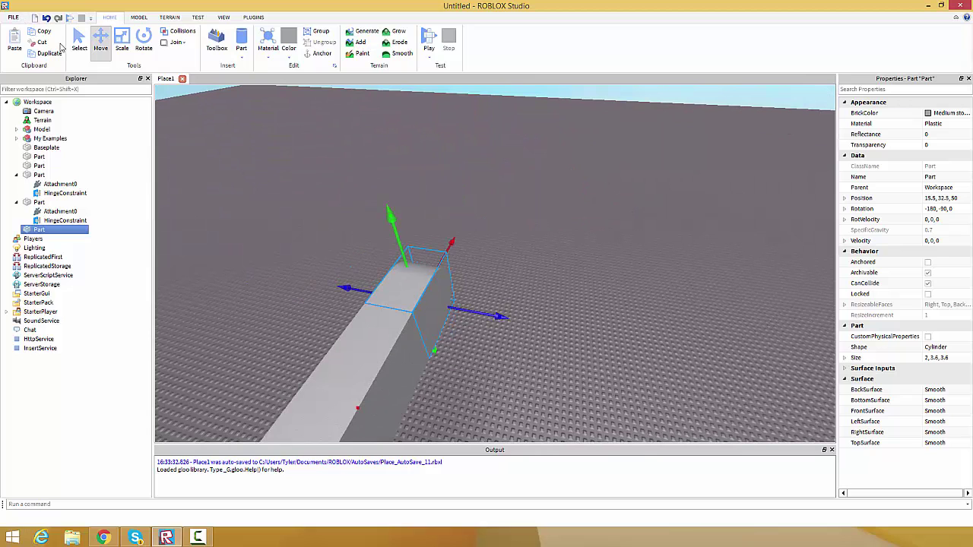
Set the move snap to 0.20 studs and resize the copied cylinder into a 0.2-stud-thick disc against the arm's side.
click(129, 49)
click(139, 17)
scroll(422, 207, up, 3)
right_drag(421, 207, 455, 233)
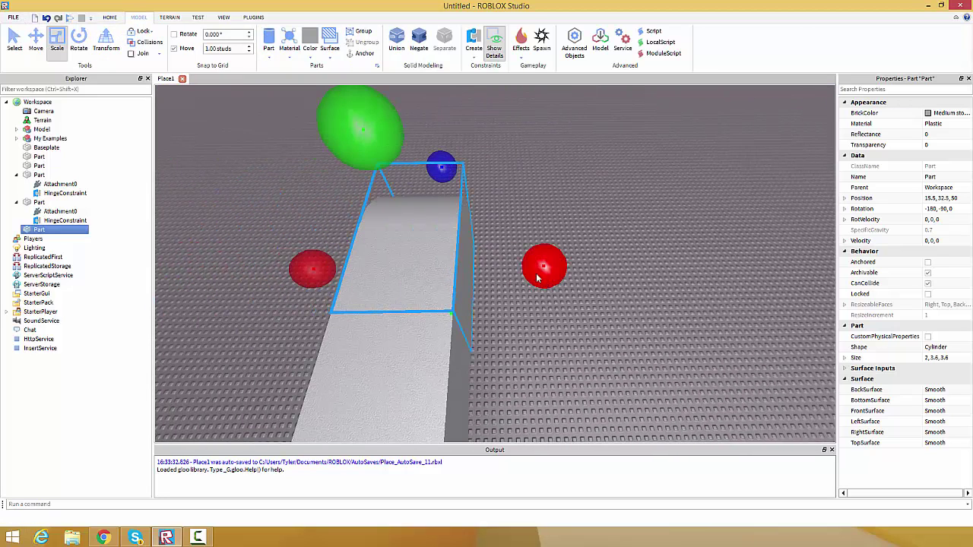
drag(537, 278, 575, 278)
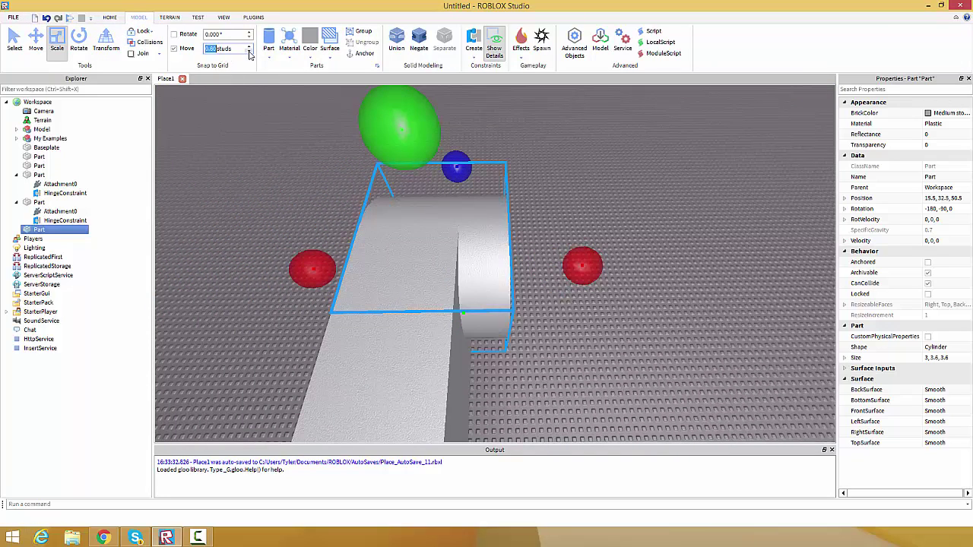
drag(383, 302, 389, 305)
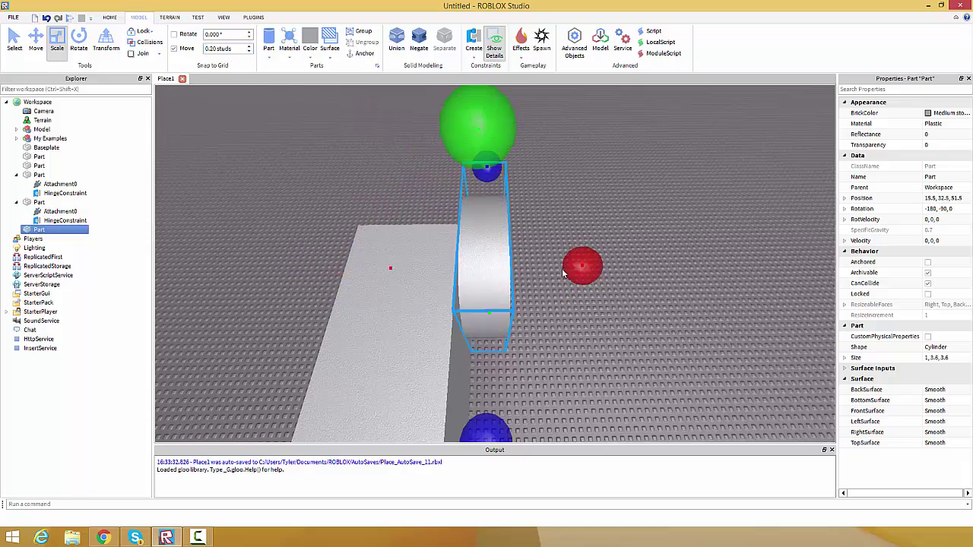
drag(576, 272, 504, 271)
right_drag(529, 227, 465, 232)
scroll(523, 234, down, 3)
scroll(481, 275, up, 2)
scroll(507, 305, up, 2)
scroll(508, 305, down, 3)
Duplicate the arm's long block into Workspace and resize the copy to a 4.6-stud extension beyond the arm's free end.
click(465, 232)
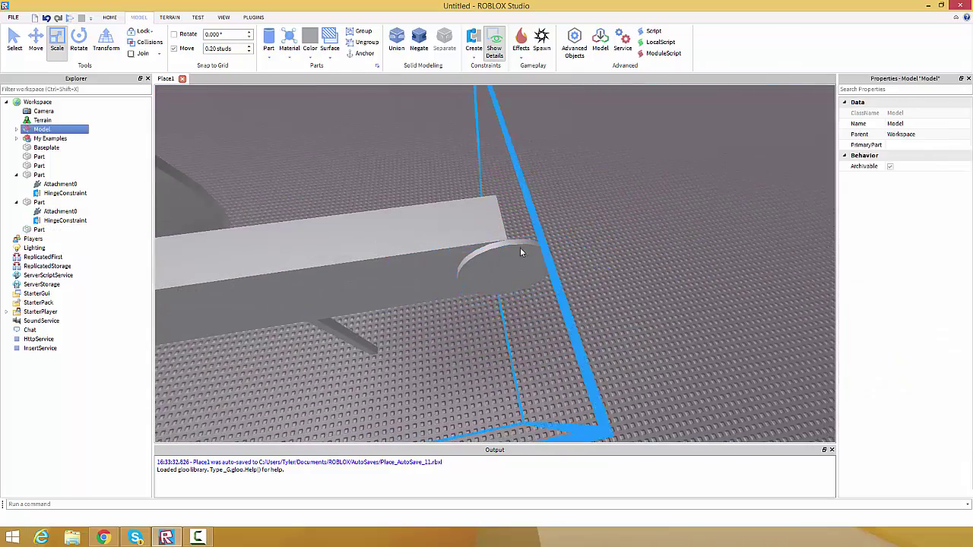
alt+click(453, 240)
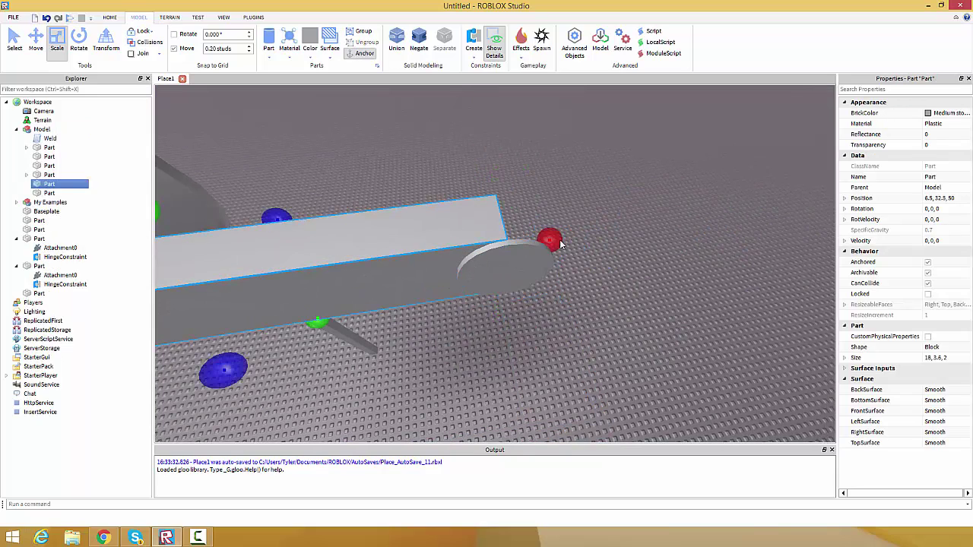
key(ctrl+d)
drag(559, 240, 659, 242)
key(a)
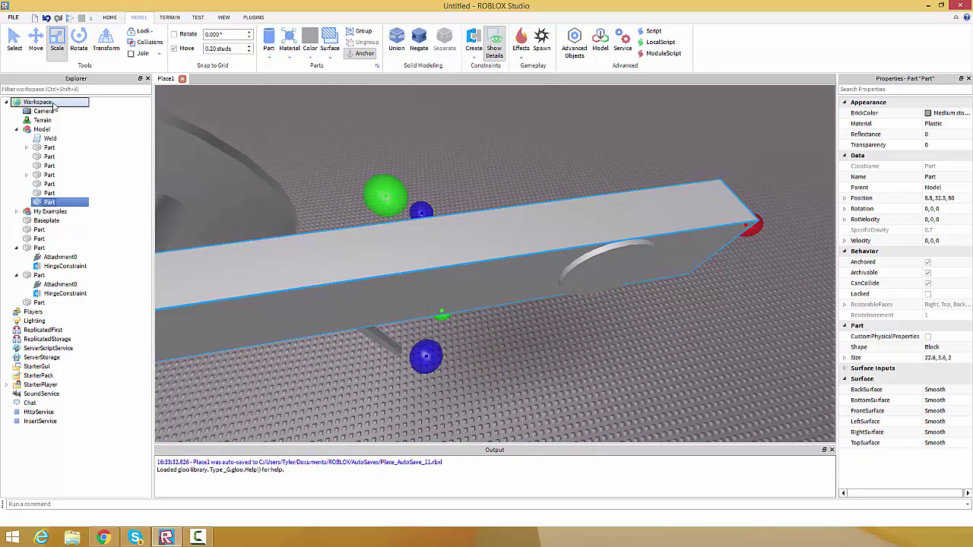
drag(53, 106, 54, 104)
right_drag(403, 247, 235, 220)
right_drag(381, 241, 342, 335)
drag(342, 334, 359, 271)
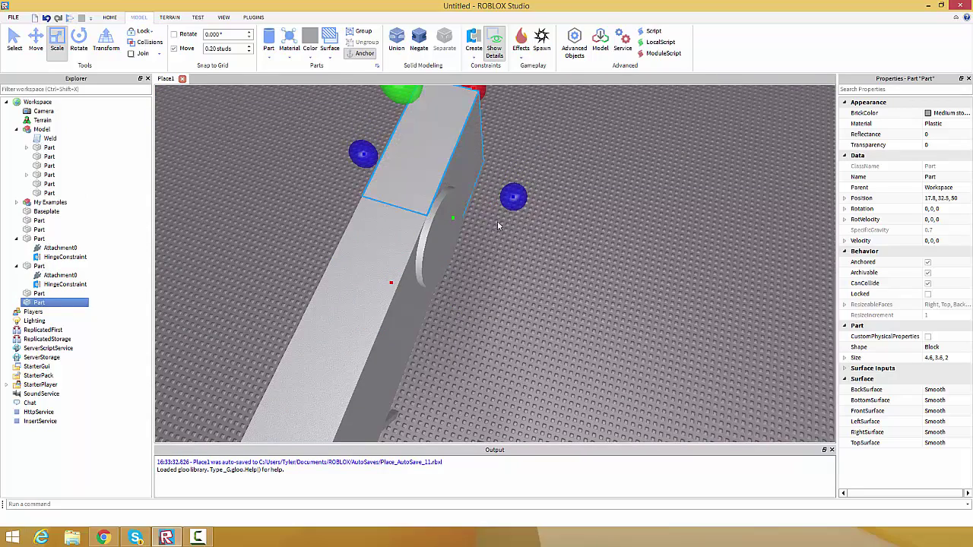
Thin the extension block to a 0.2-stud plate flush with the side disc and shorten its outer end.
drag(515, 210, 519, 211)
drag(365, 163, 416, 177)
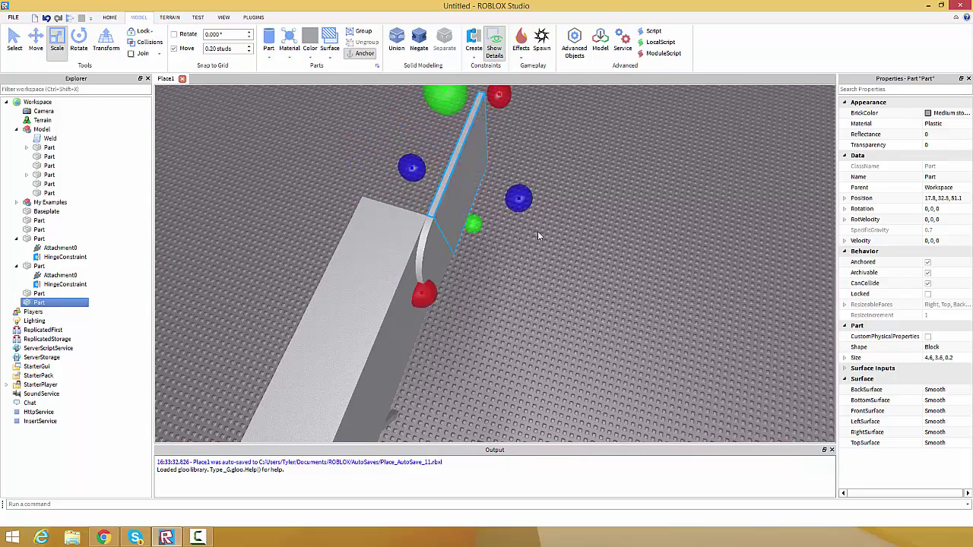
right_drag(537, 231, 509, 176)
scroll(508, 175, down, 3)
drag(501, 179, 484, 195)
click(474, 209)
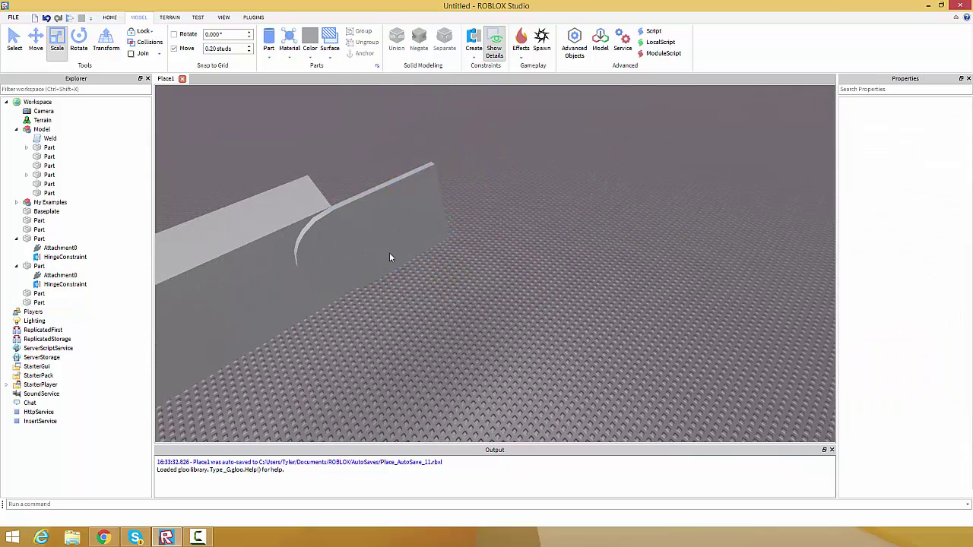
Duplicate the thin disc and plate together and move the copies to the arm's opposite side to form a fork.
click(313, 249)
click(415, 196)
click(314, 247)
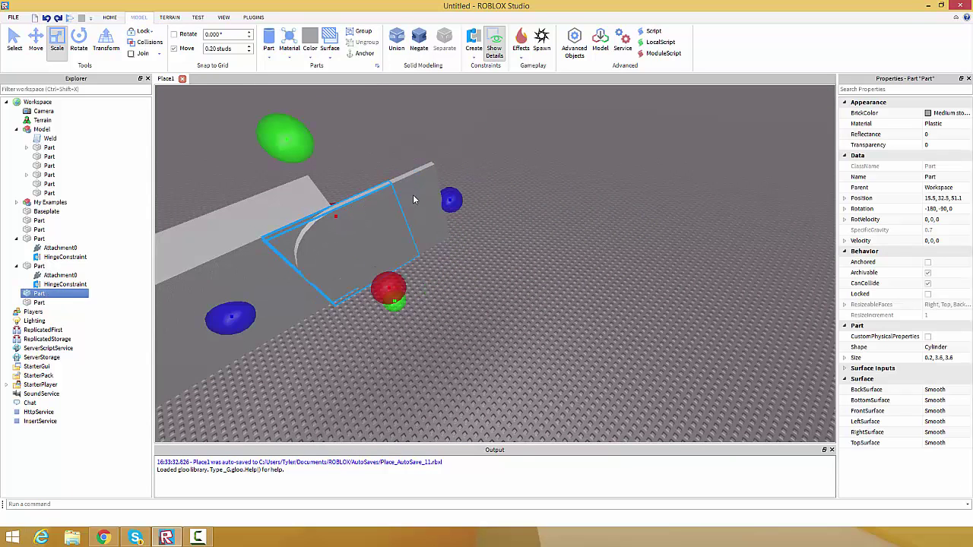
ctrl+click(413, 194)
click(32, 47)
right_drag(439, 280, 575, 281)
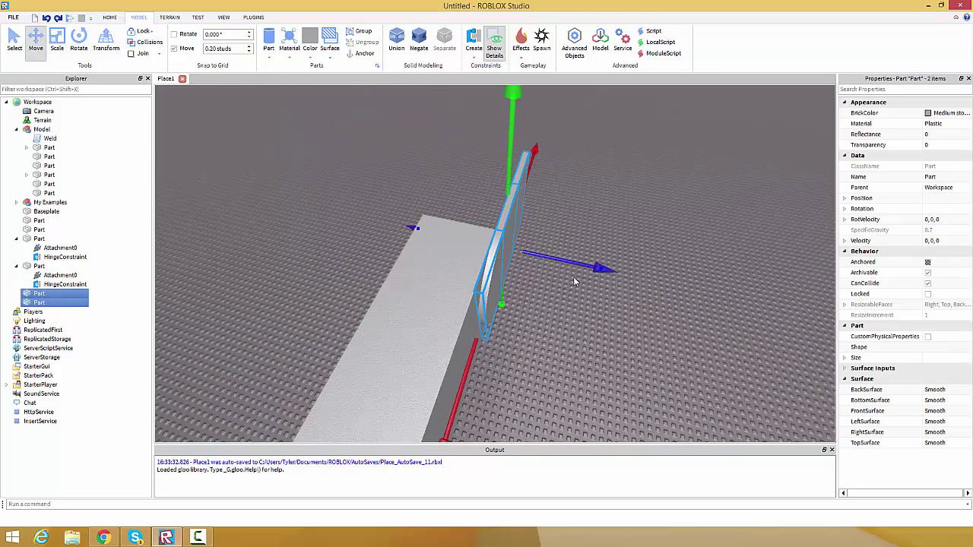
key(ctrl+d)
drag(575, 266, 494, 255)
right_drag(494, 255, 547, 271)
drag(486, 225, 479, 224)
click(675, 280)
Duplicate the side disc, turn the copy to face along the arm, and place it at the fork's open end.
right_drag(675, 280, 521, 218)
key(s)
key(w)
key(s)
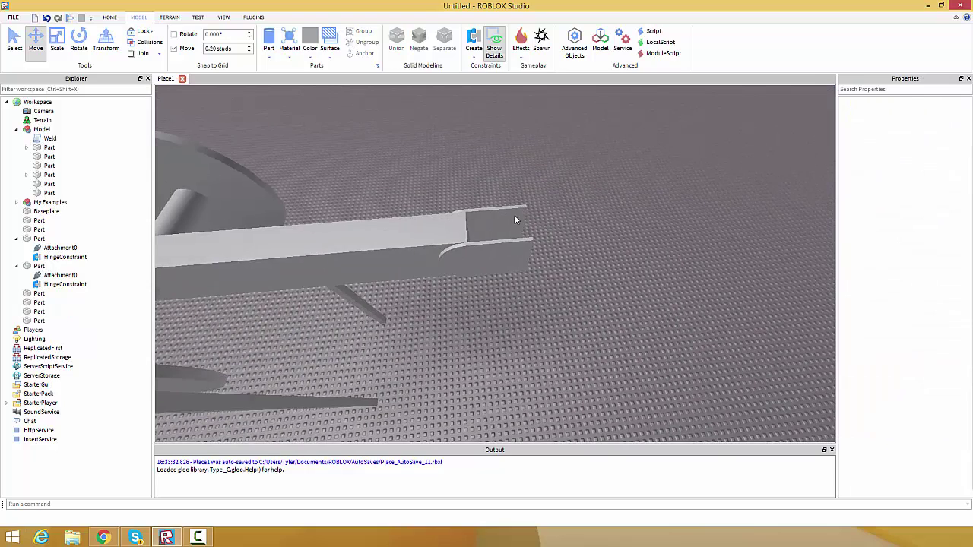
click(515, 217)
right_drag(443, 210, 455, 254)
key(w)
click(398, 278)
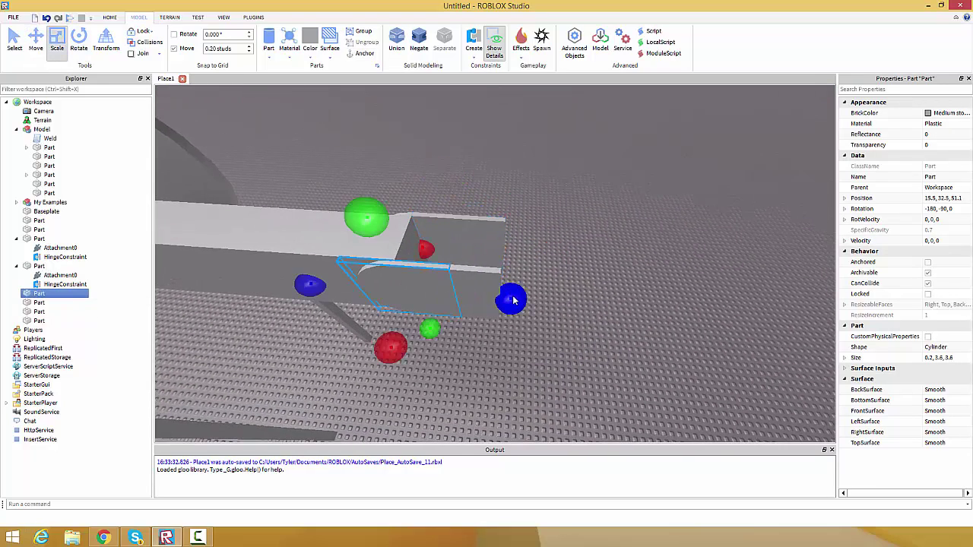
key(ctrl+d)
drag(514, 300, 557, 313)
drag(350, 300, 617, 312)
drag(504, 306, 544, 341)
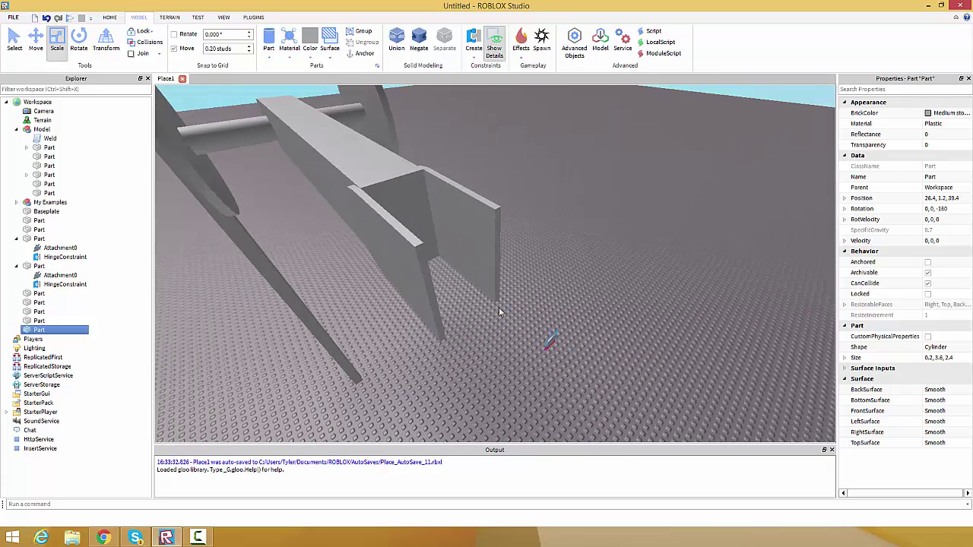
drag(497, 310, 427, 260)
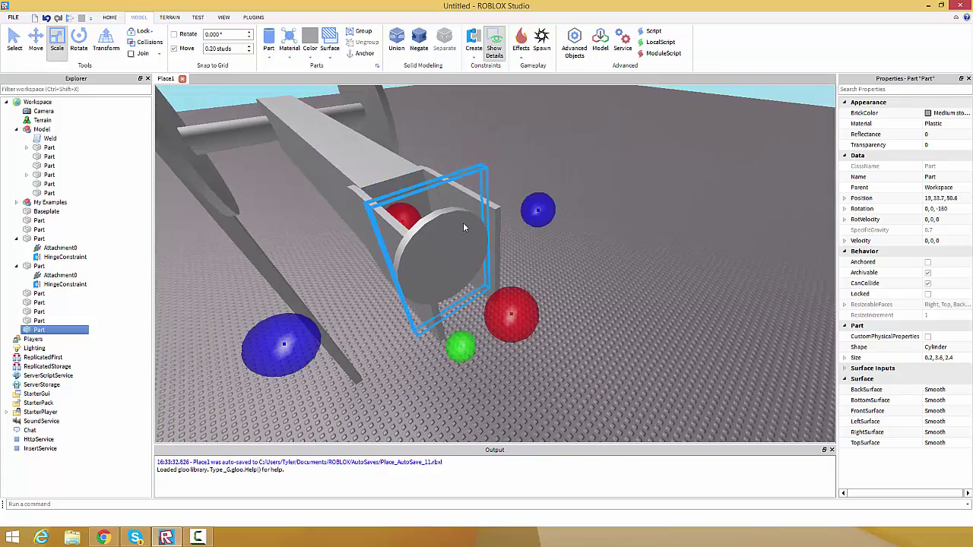
Enlarge the end disc to 3.6 studs in diameter and stretch it outward into a 6-stud-long cylinder.
scroll(463, 223, down, 3)
right_drag(464, 223, 486, 288)
drag(458, 289, 477, 300)
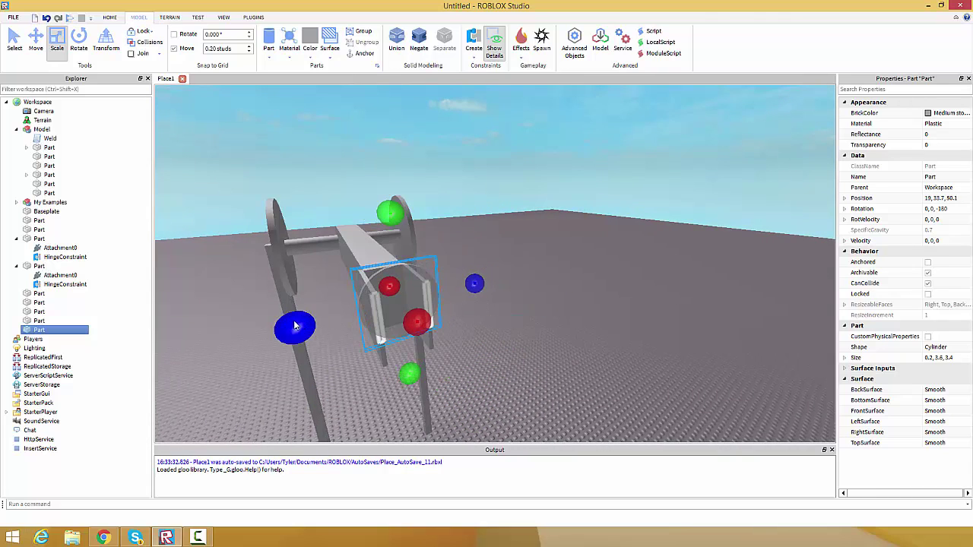
drag(295, 324, 289, 326)
right_drag(402, 327, 579, 356)
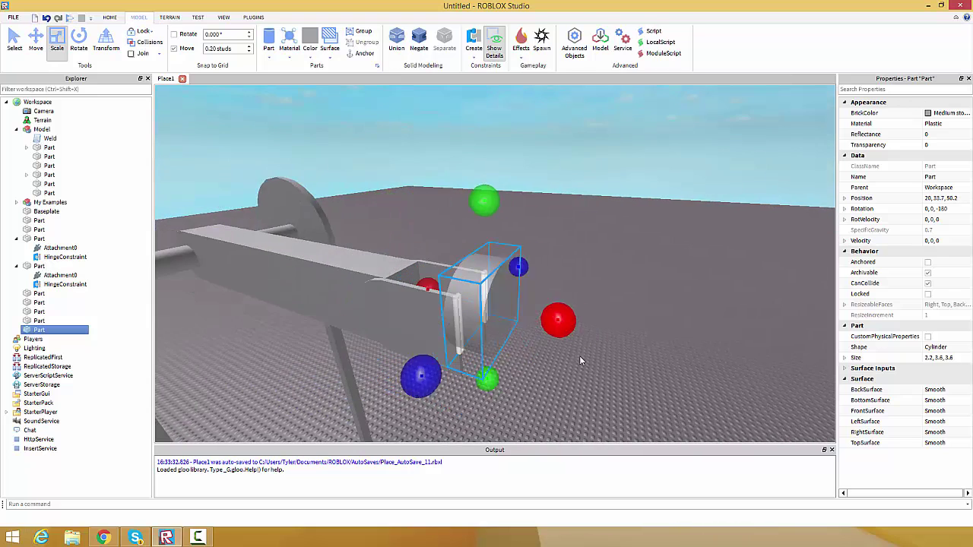
drag(559, 325, 627, 338)
right_drag(616, 336, 553, 326)
scroll(553, 326, down, 1)
Lower the end cylinder to a height of 32.5 to align it with the arm.
click(35, 39)
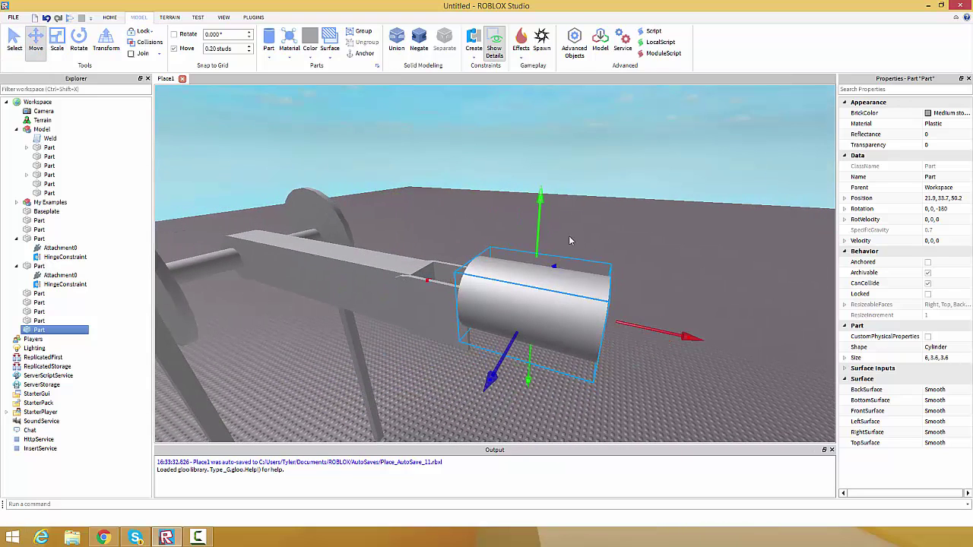
drag(542, 232, 551, 262)
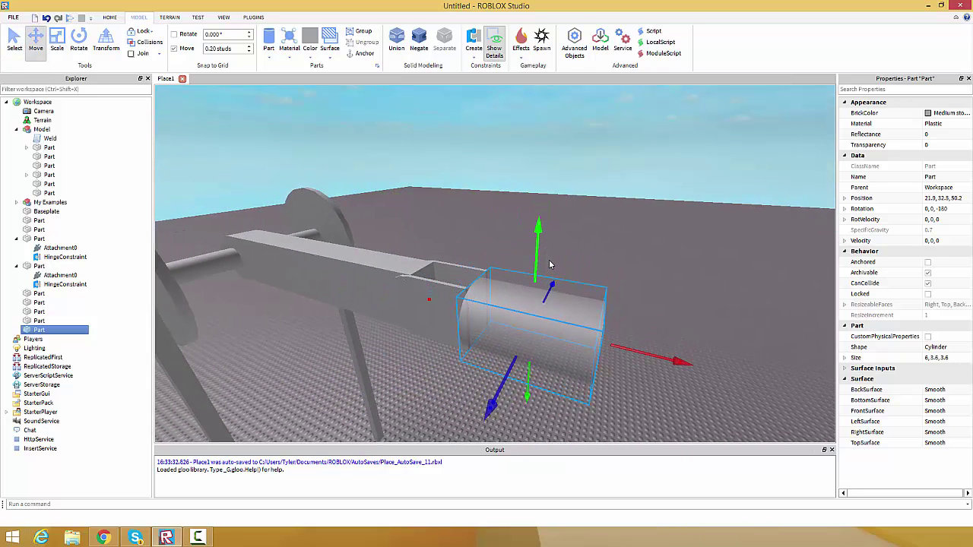
key(w)
right_drag(538, 281, 533, 281)
key(d)
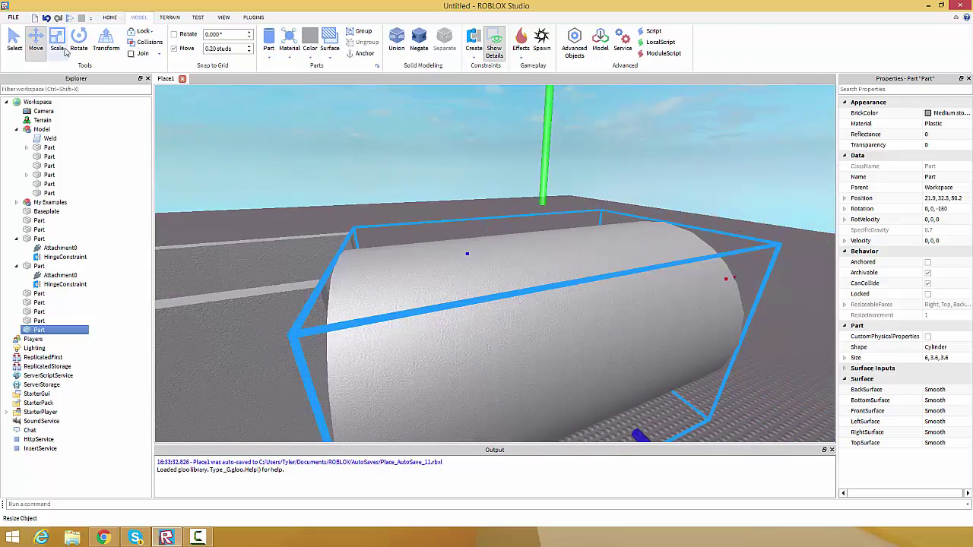
Lengthen the end cylinder outward to 10.2 studs.
click(61, 47)
key(s)
right_drag(467, 246, 498, 256)
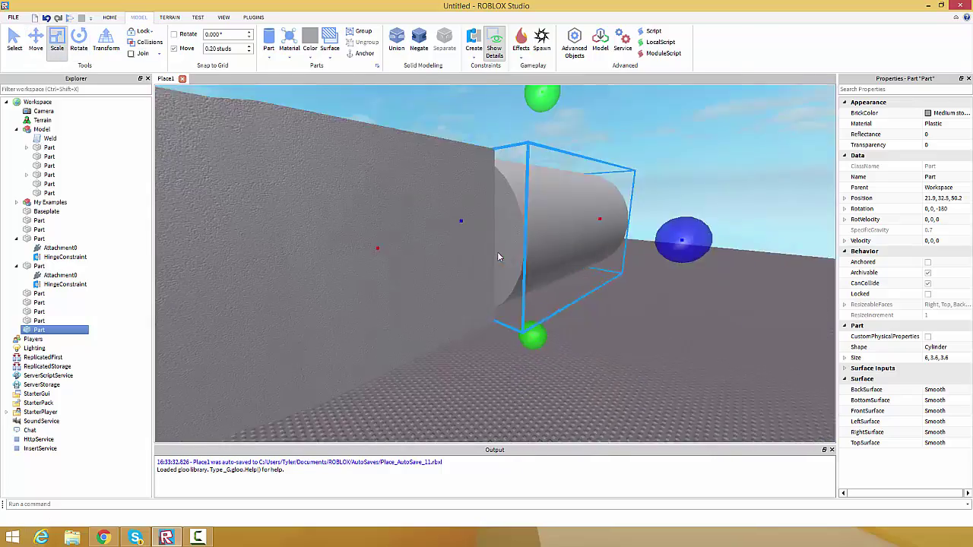
key(w)
scroll(497, 256, down, 6)
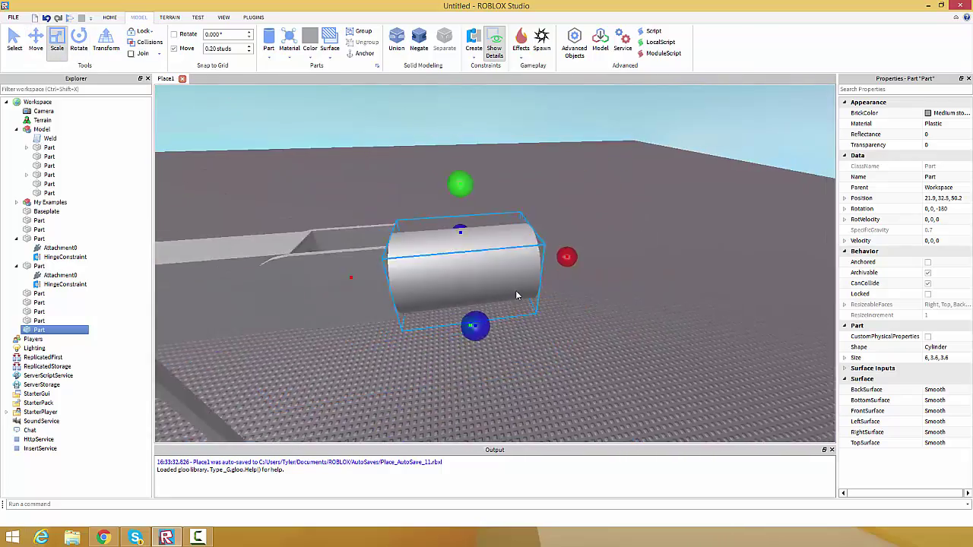
drag(546, 260, 600, 253)
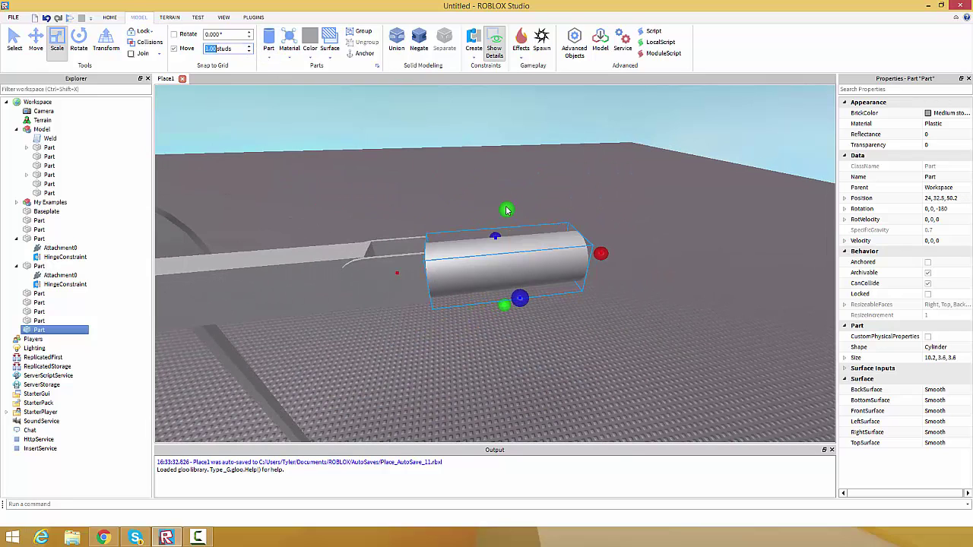
Enlarge the end cylinder to 9.6 studs in both height and width, keeping it centred on the fork.
drag(506, 210, 508, 156)
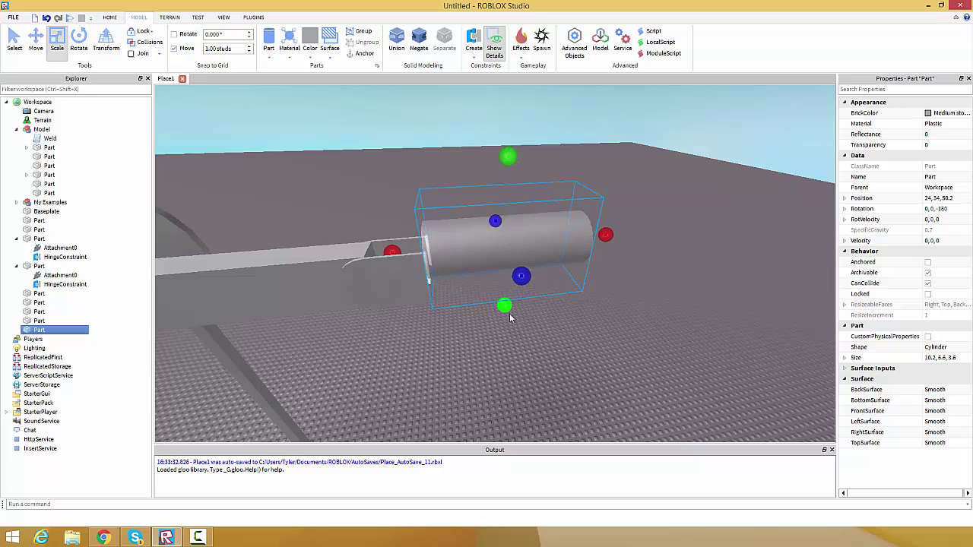
drag(508, 312, 514, 333)
right_drag(514, 333, 490, 285)
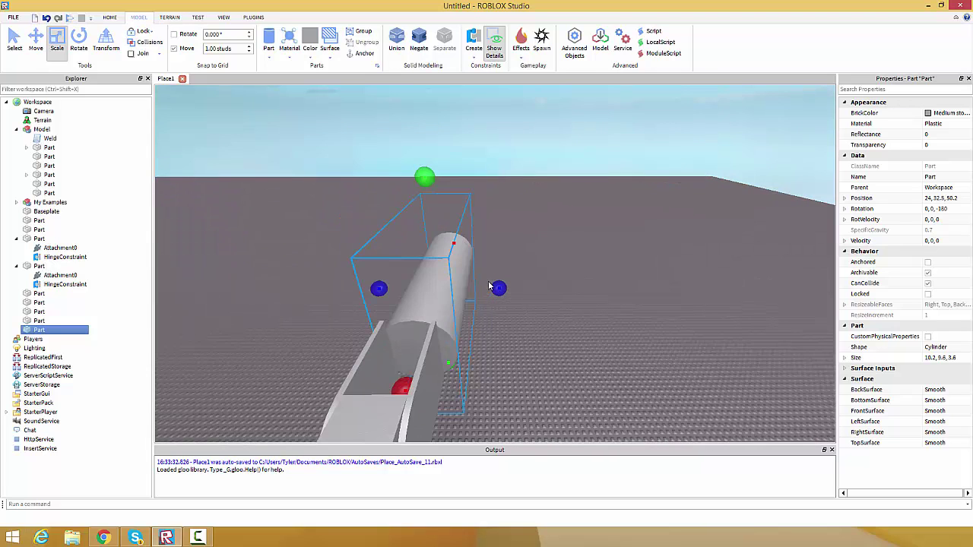
drag(498, 289, 544, 312)
key(a)
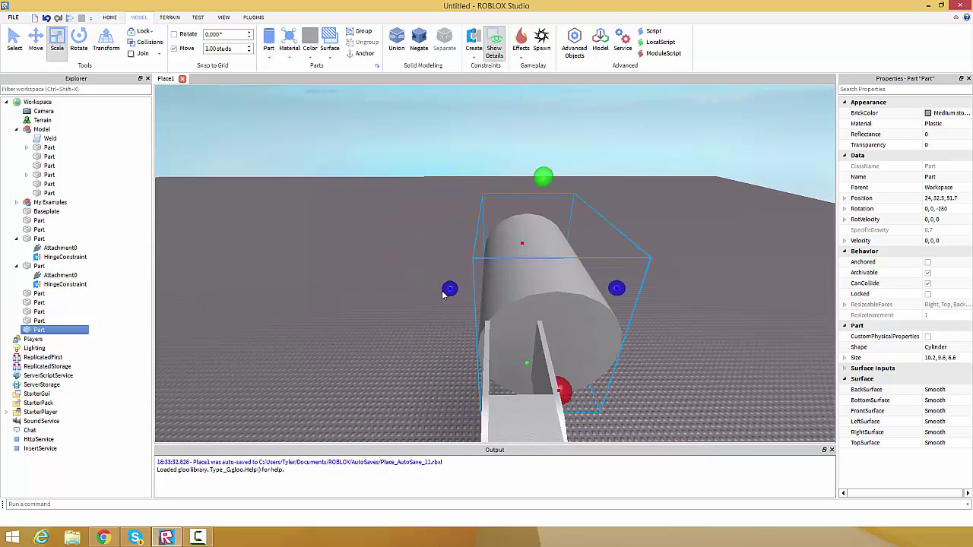
drag(447, 290, 393, 304)
Lengthen the piston cylinder outward to 17.2 studs, away from the fork.
click(331, 342)
right_drag(327, 343, 423, 359)
key(s)
click(548, 280)
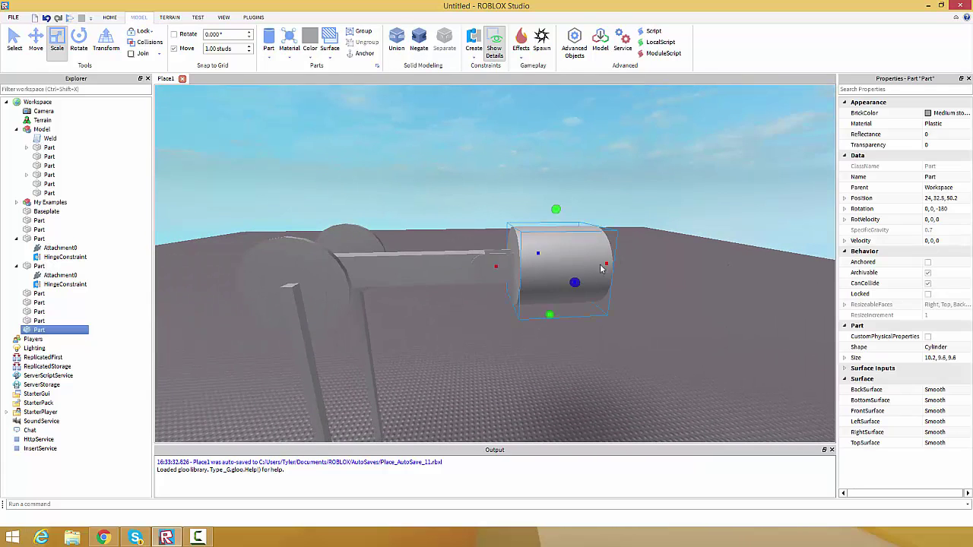
click(632, 210)
scroll(632, 210, down, 4)
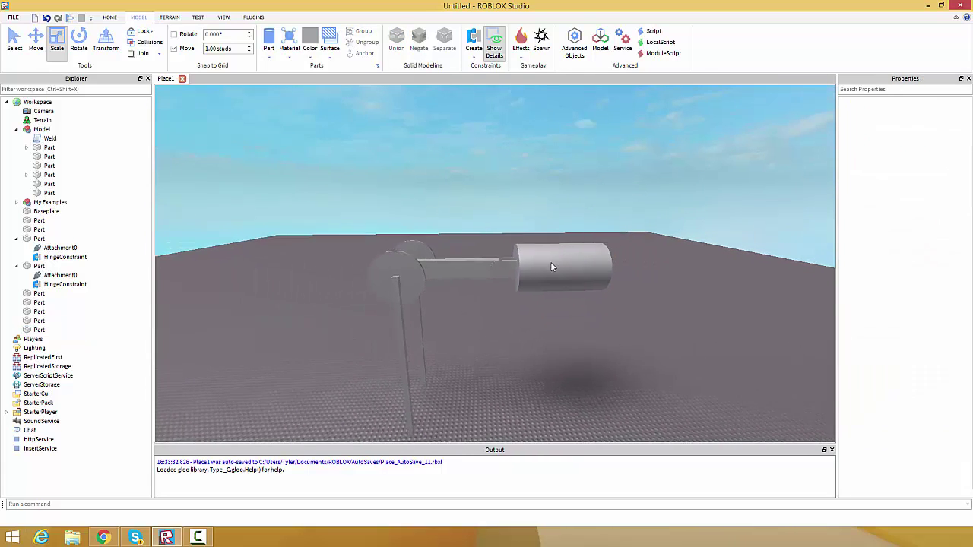
right_drag(551, 265, 551, 268)
scroll(550, 265, up, 2)
click(537, 271)
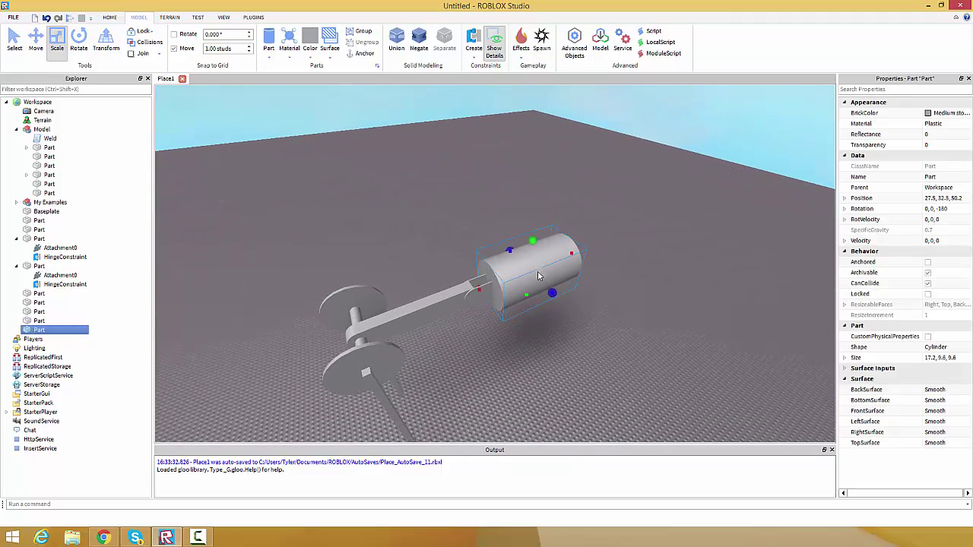
Examine the crank discs, arm, piston cylinder and support posts from several angles.
click(543, 326)
scroll(542, 325, up, 4)
scroll(541, 325, up, 2)
right_drag(542, 326, 530, 363)
scroll(542, 325, down, 2)
scroll(542, 325, up, 2)
scroll(541, 328, down, 5)
scroll(530, 363, up, 2)
scroll(530, 363, up, 2)
scroll(530, 363, down, 2)
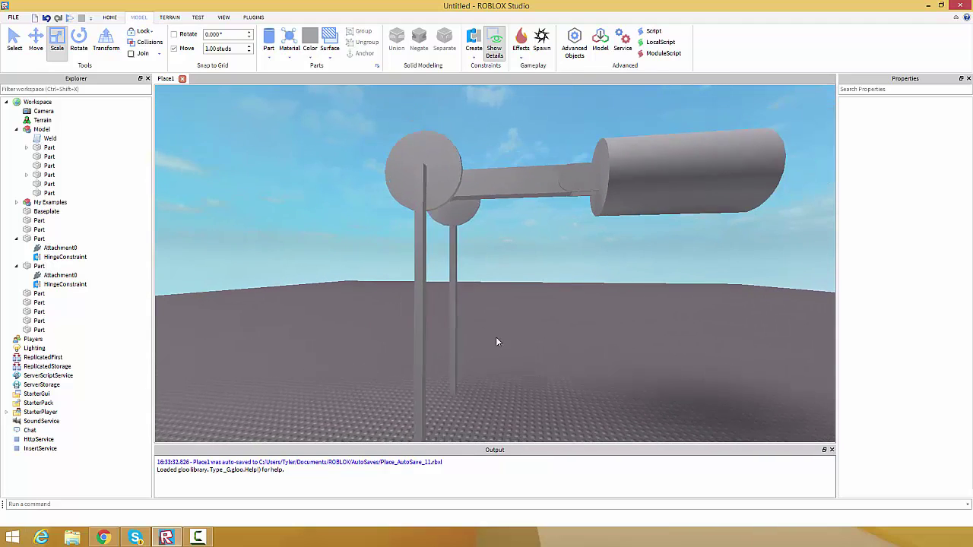
scroll(479, 310, down, 1)
right_drag(481, 311, 479, 305)
scroll(478, 306, down, 1)
scroll(479, 243, up, 2)
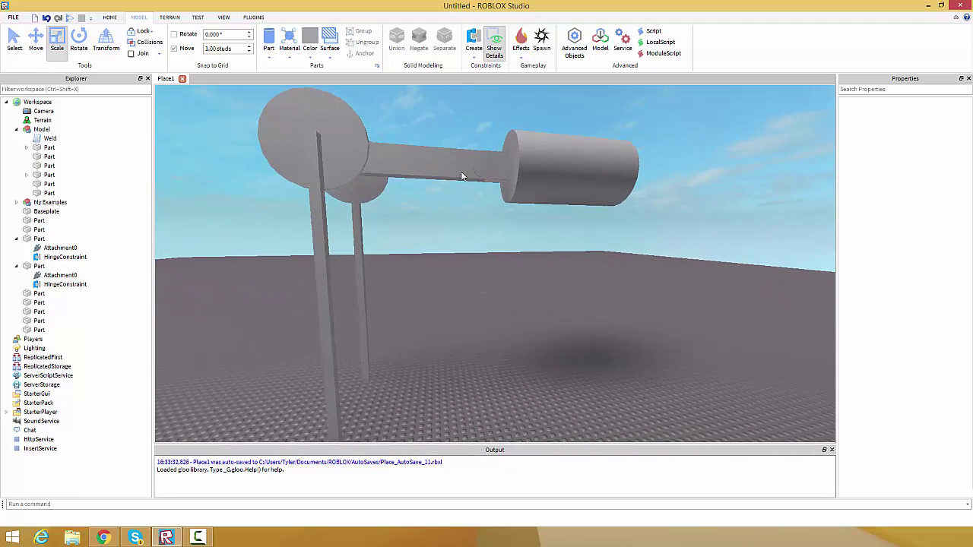
click(424, 167)
click(565, 170)
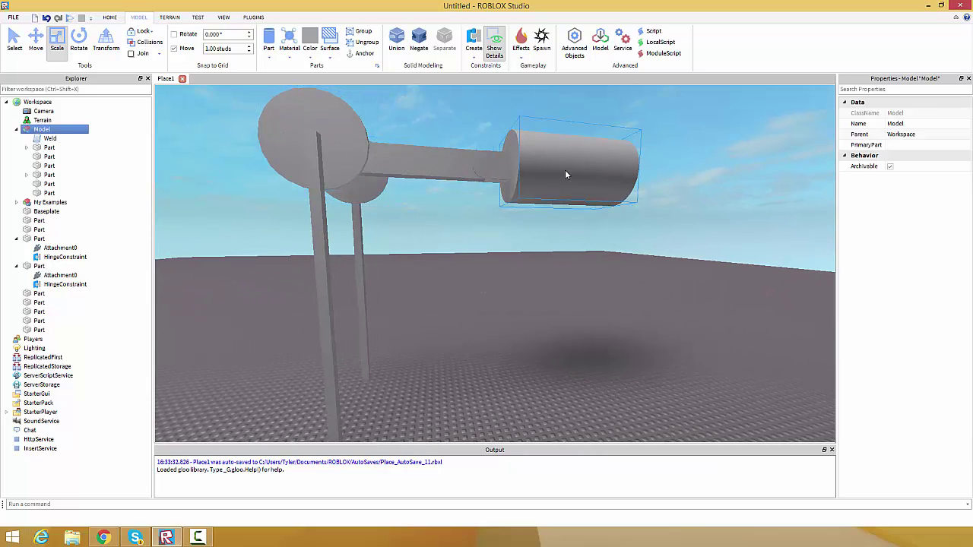
click(551, 284)
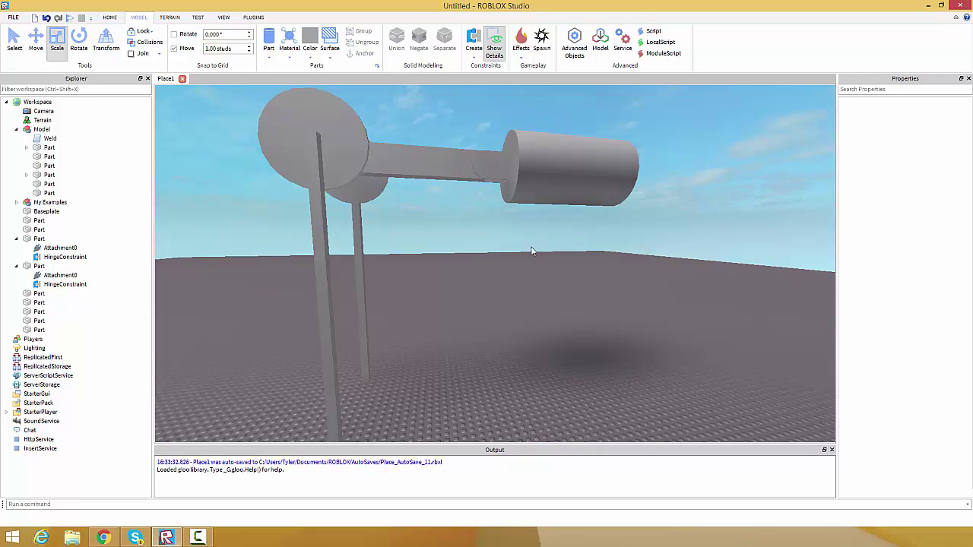
right_drag(519, 313, 629, 151)
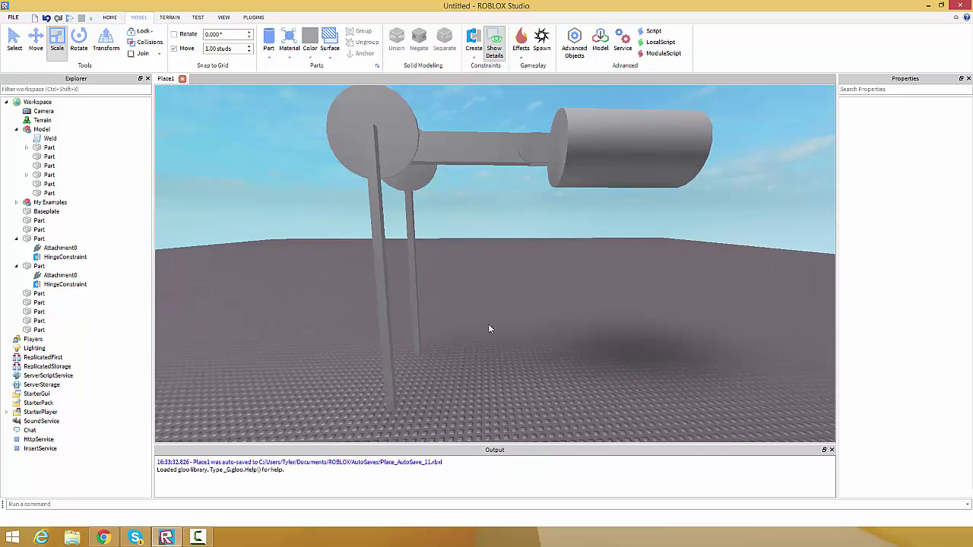
right_drag(434, 407, 456, 345)
right_drag(416, 190, 416, 188)
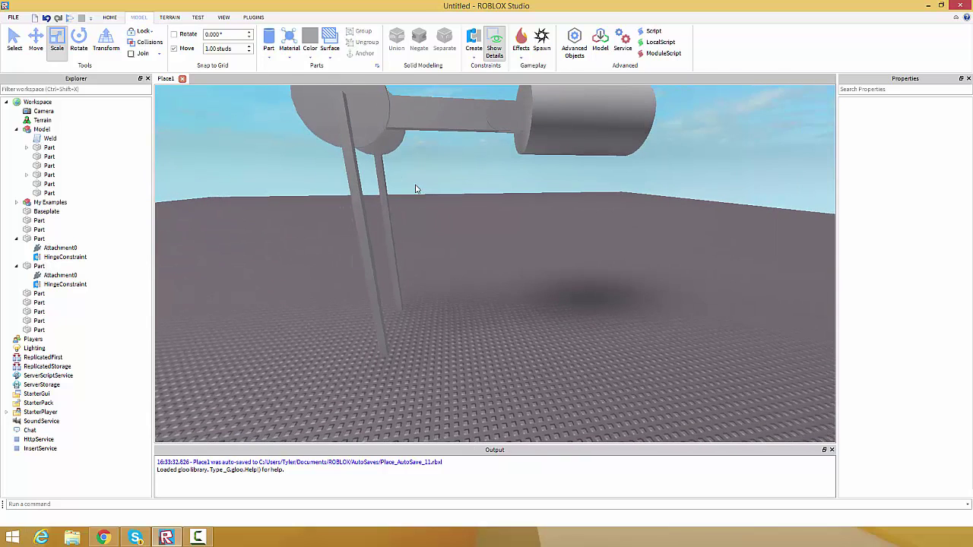
click(627, 111)
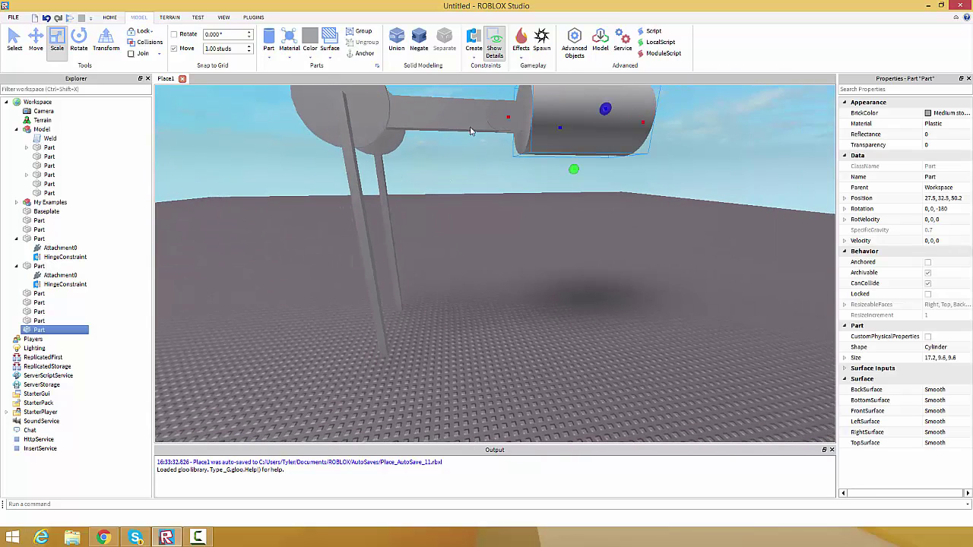
click(421, 307)
Try to raise the whole mechanism, including both support posts, the discs, the arm and the piston.
drag(320, 208, 464, 350)
right_drag(439, 365, 419, 307)
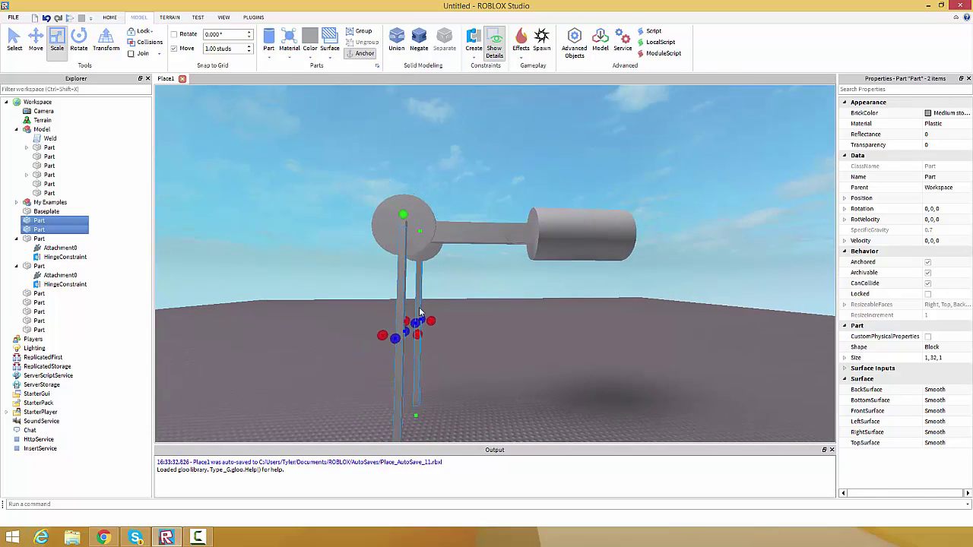
scroll(419, 307, down, 1)
drag(327, 132, 652, 401)
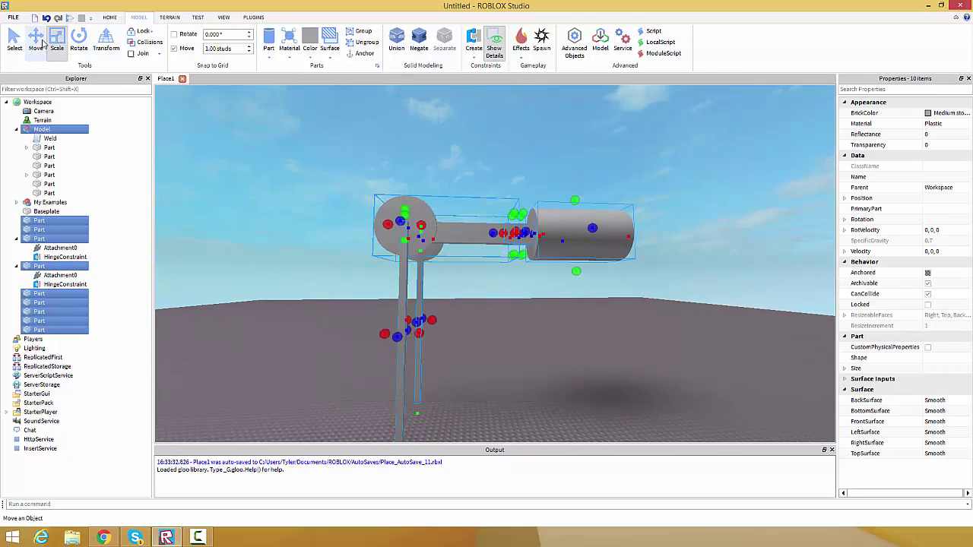
drag(507, 190, 507, 145)
mouse_move(441, 323)
right_down()
mouse_move(430, 299)
mouse_move(426, 357)
mouse_move(436, 295)
mouse_move(445, 367)
mouse_move(441, 311)
right_up()
scroll(428, 299, up, 3)
click(445, 358)
Move the near fork side, made of the thin disc and its plate, outward to leave a gap beside the arm.
scroll(445, 358, down, 2)
scroll(445, 363, down, 2)
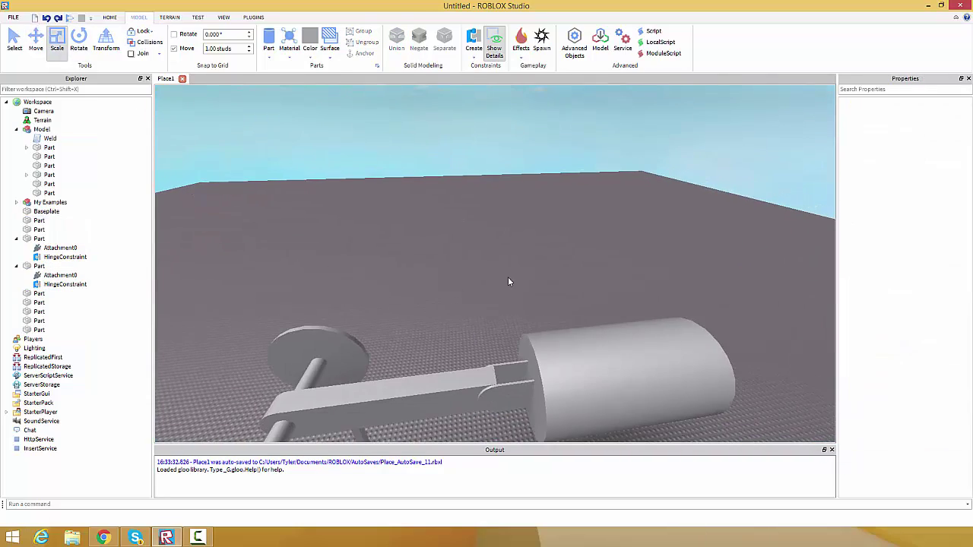
scroll(510, 281, up, 3)
right_drag(508, 282, 469, 266)
scroll(519, 284, down, 4)
scroll(522, 299, up, 3)
scroll(521, 297, up, 3)
scroll(521, 281, up, 3)
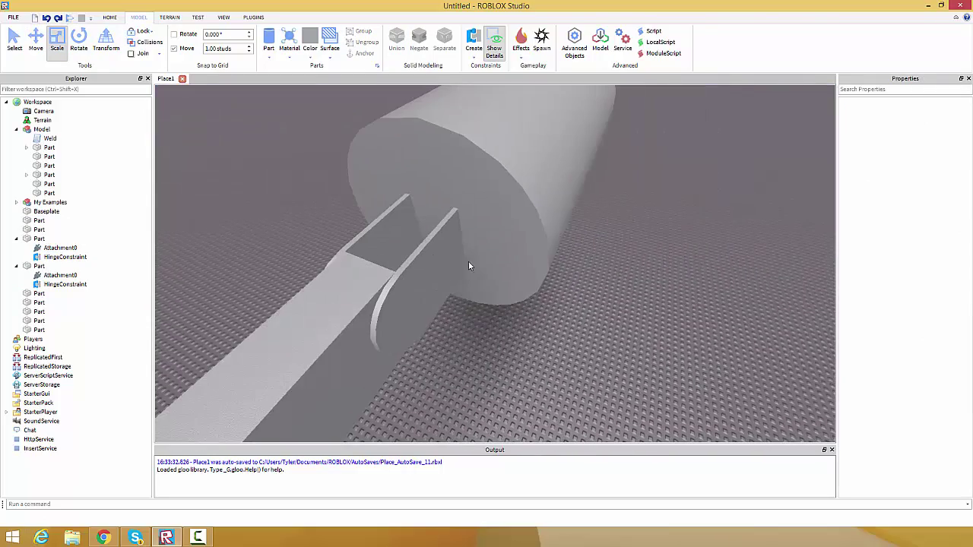
click(425, 270)
drag(416, 262, 454, 270)
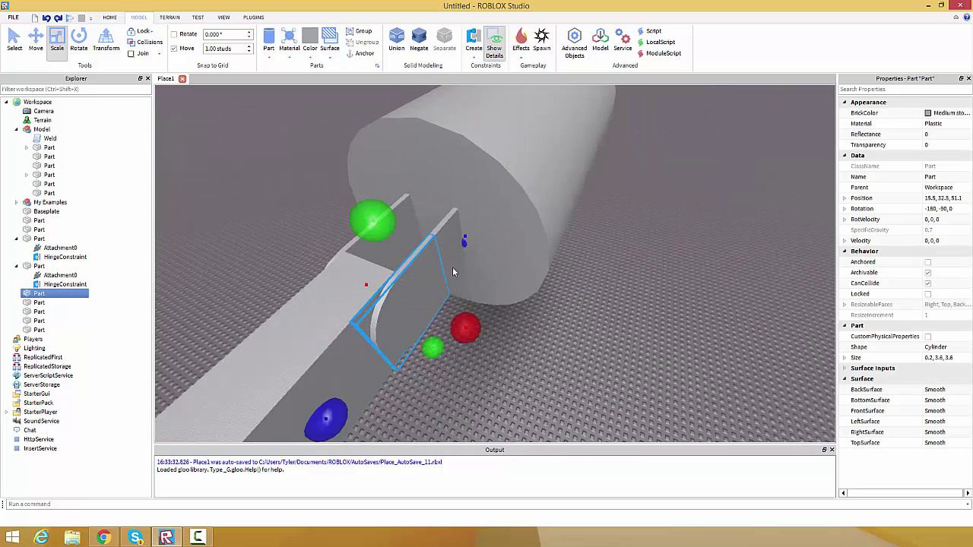
click(449, 253)
click(437, 300)
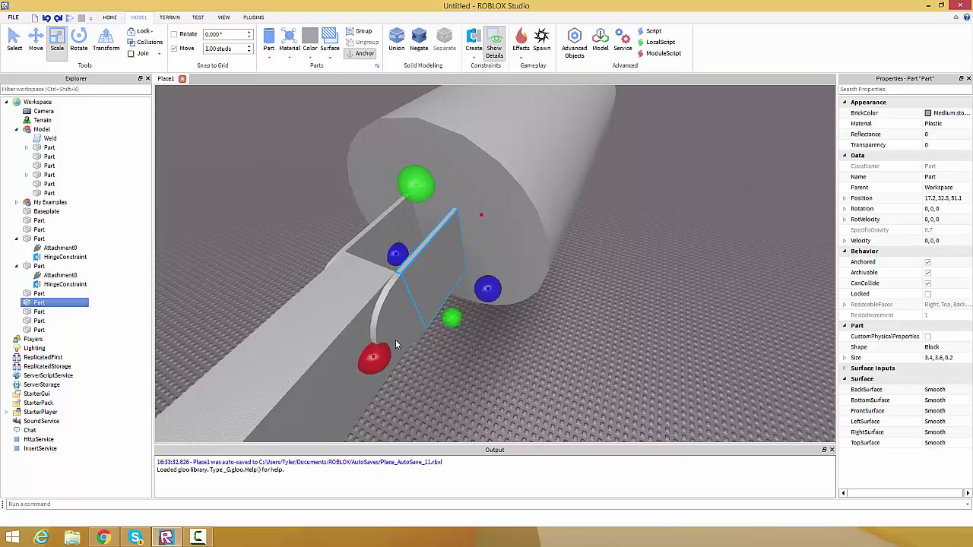
click(40, 44)
drag(542, 347, 538, 345)
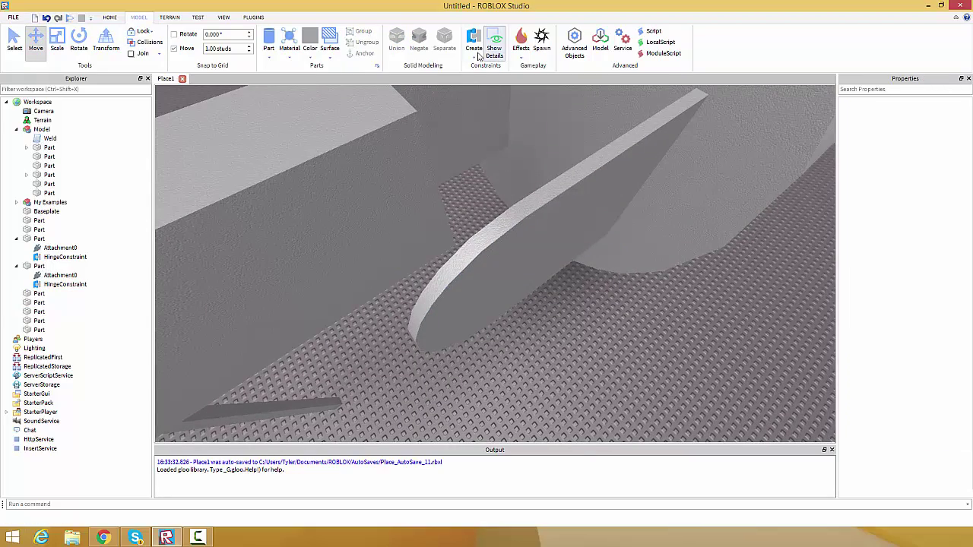
Create a hinge constraint between the arm end's side face and the inner face of the separated fork disc.
click(480, 36)
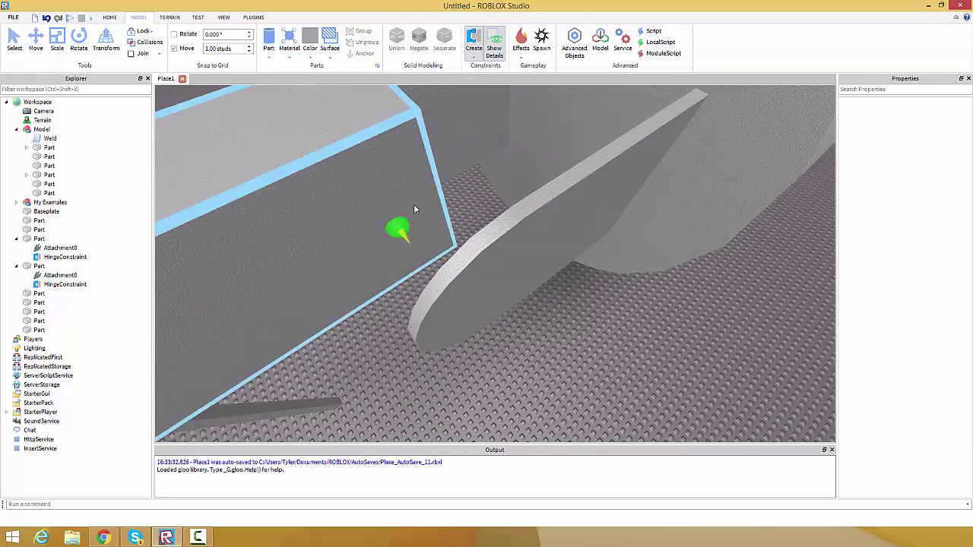
right_drag(444, 212, 442, 215)
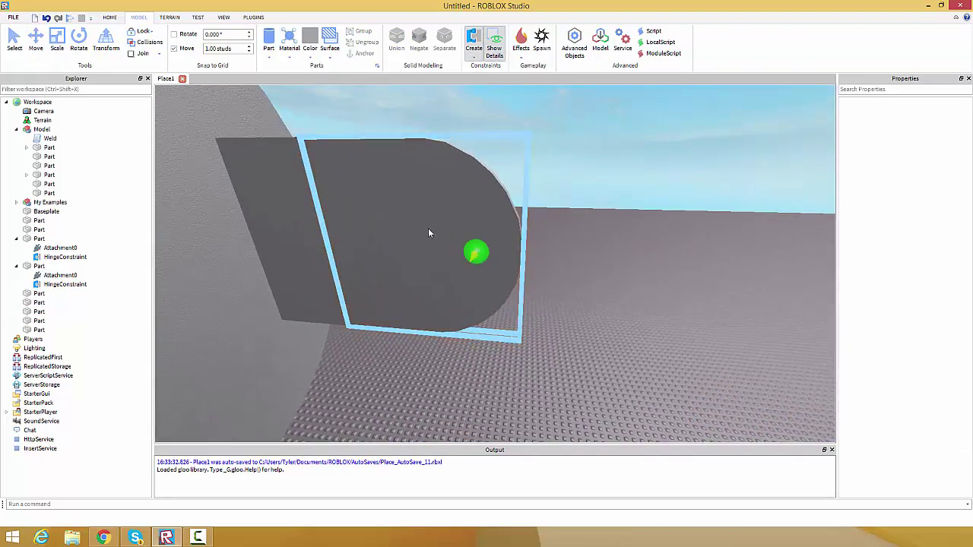
click(420, 249)
right_drag(447, 250, 446, 250)
click(488, 246)
right_drag(503, 260, 503, 260)
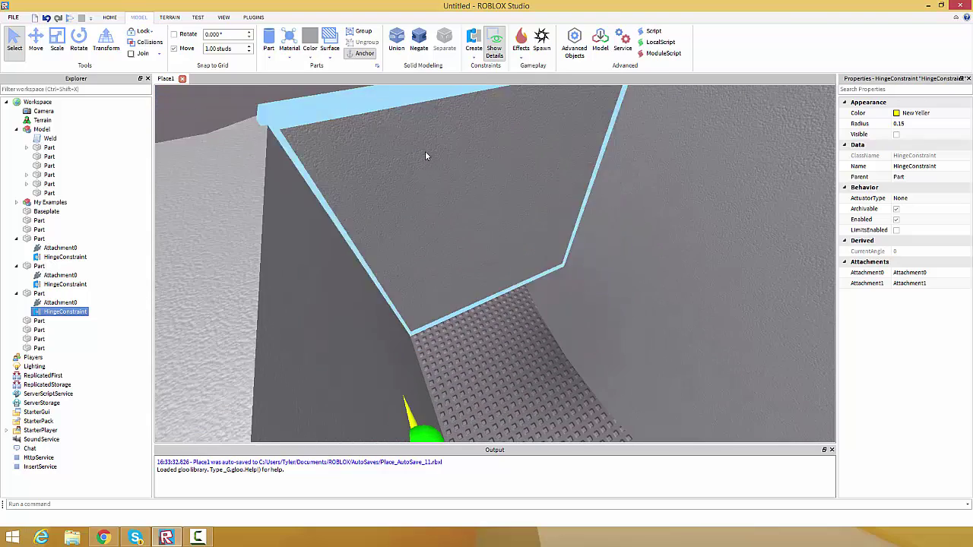
right_drag(435, 225, 435, 224)
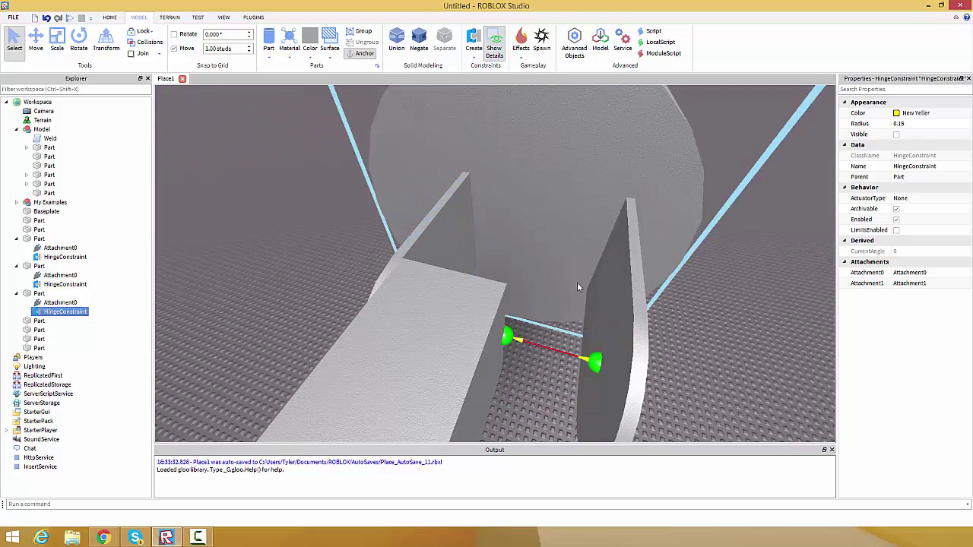
Slide the hinged fork disc and plate back against the arm, and move the opposite disc and plate outward.
click(612, 307)
ctrl+click(624, 351)
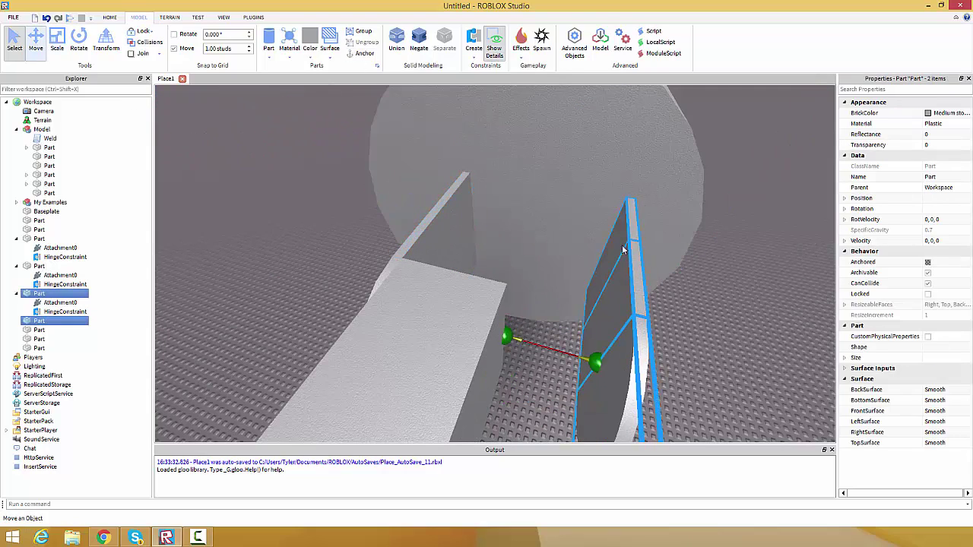
click(35, 42)
drag(568, 324, 488, 277)
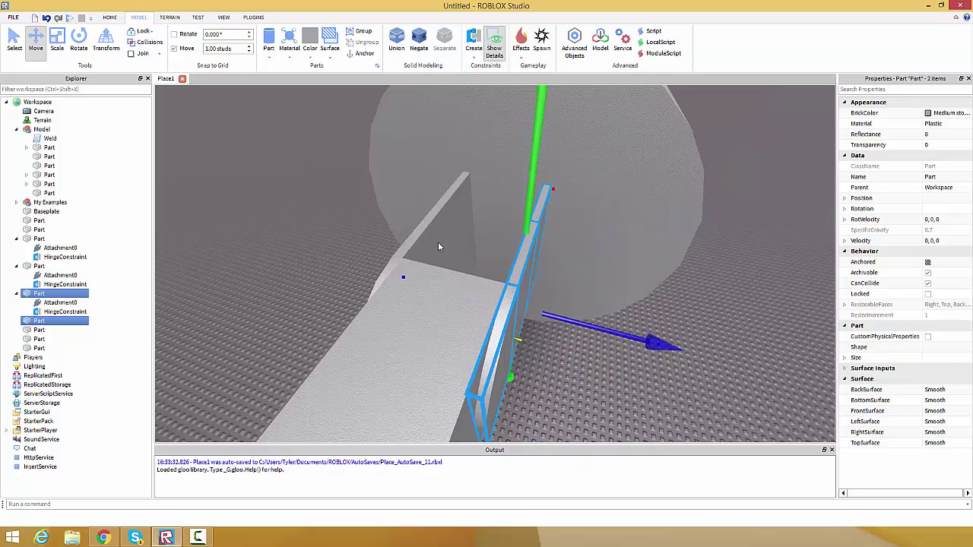
click(438, 246)
drag(531, 326, 487, 302)
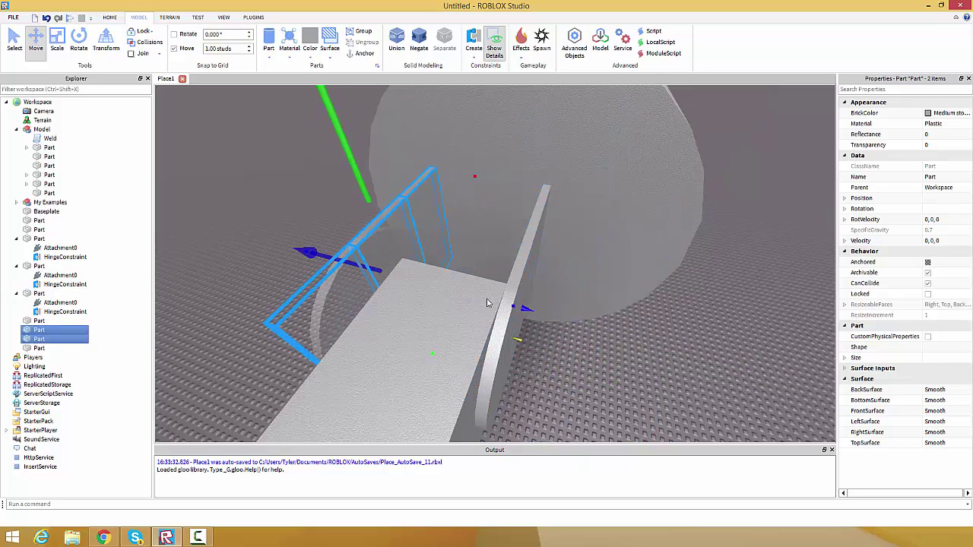
Create a hinge constraint between the opposite fork disc's inner face and the facing side of the arm.
key(a)
key(d)
click(472, 46)
key(w)
right_drag(503, 291, 459, 303)
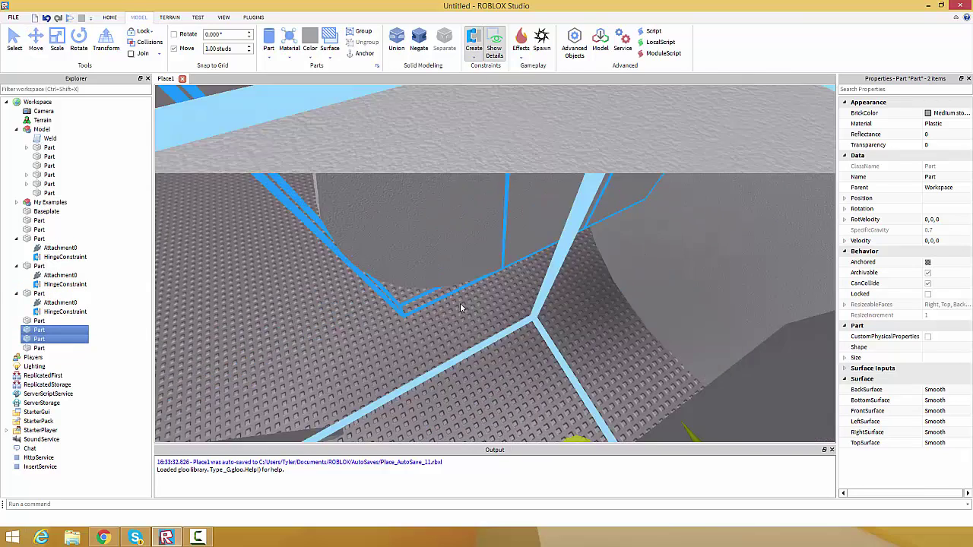
right_drag(486, 203, 491, 199)
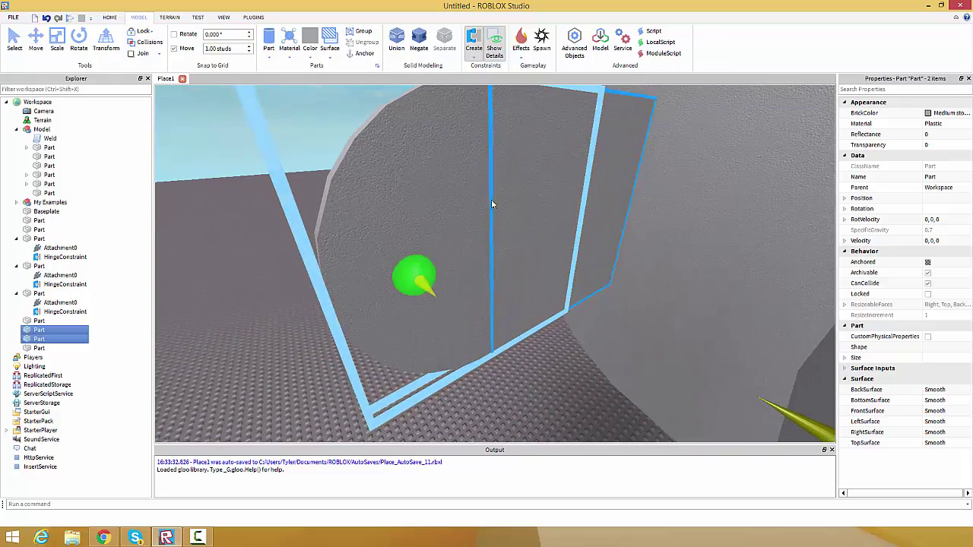
right_drag(492, 240, 495, 267)
click(497, 252)
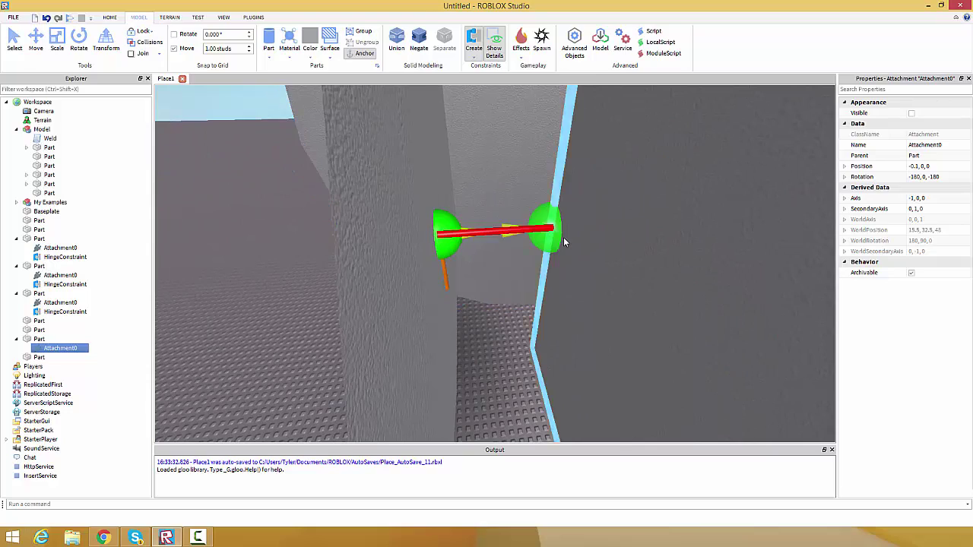
click(564, 241)
Slide the opposite fork disc and its plate together back against the arm.
key(s)
click(465, 233)
click(467, 167)
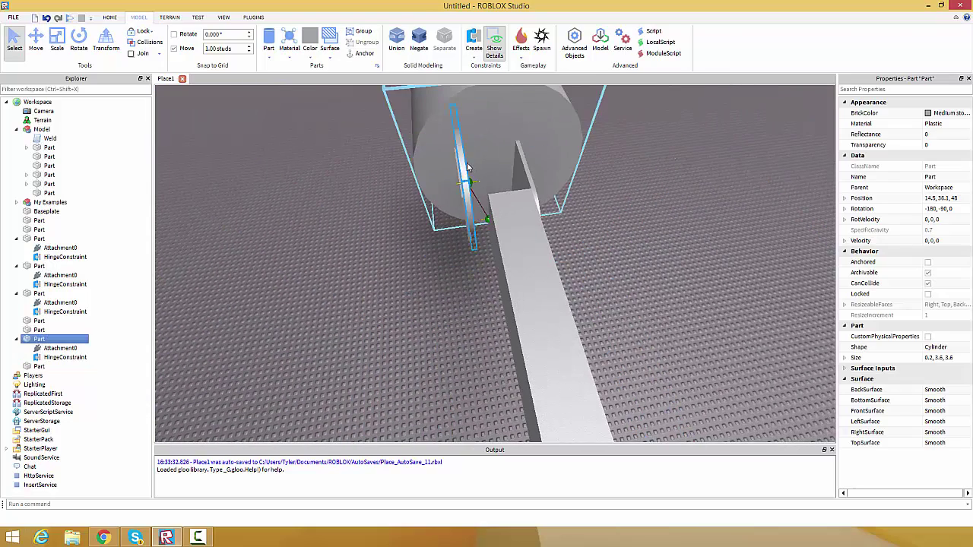
click(469, 278)
right_drag(469, 277, 468, 278)
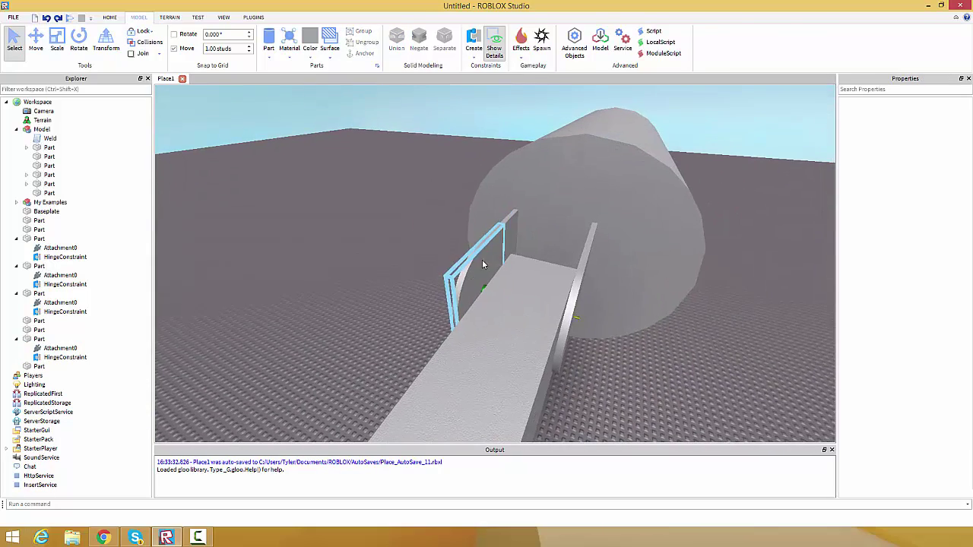
click(506, 243)
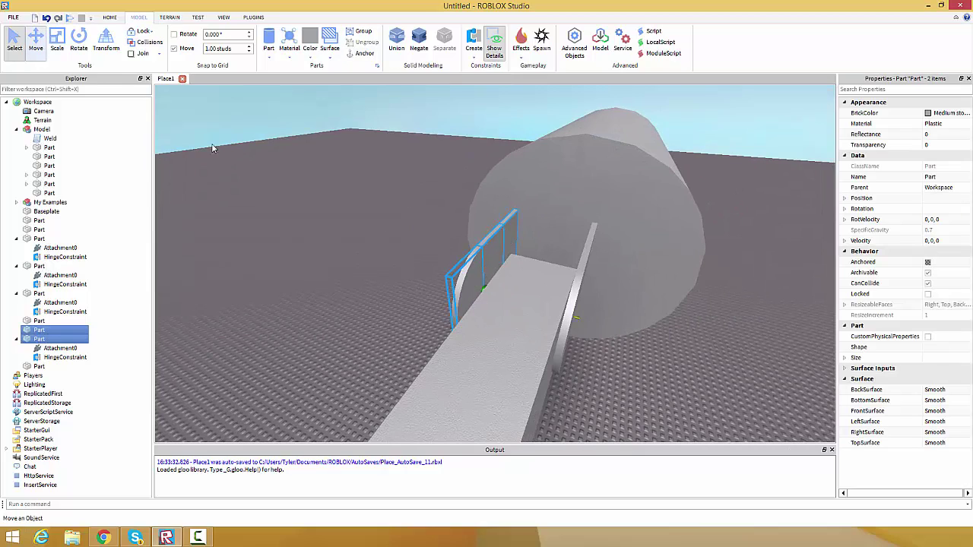
click(630, 336)
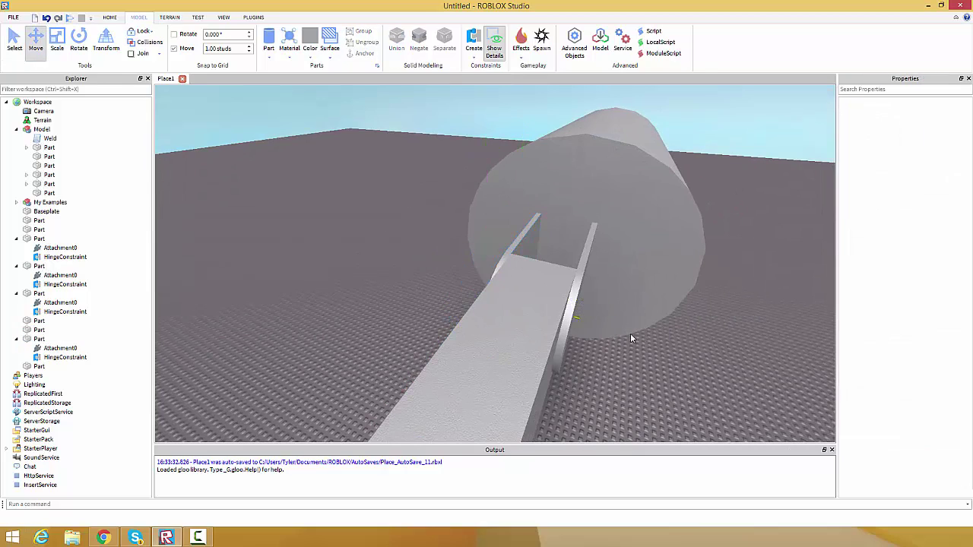
scroll(624, 335, up, 3)
right_drag(630, 336, 568, 335)
scroll(624, 335, down, 4)
scroll(487, 285, up, 3)
scroll(567, 337, up, 4)
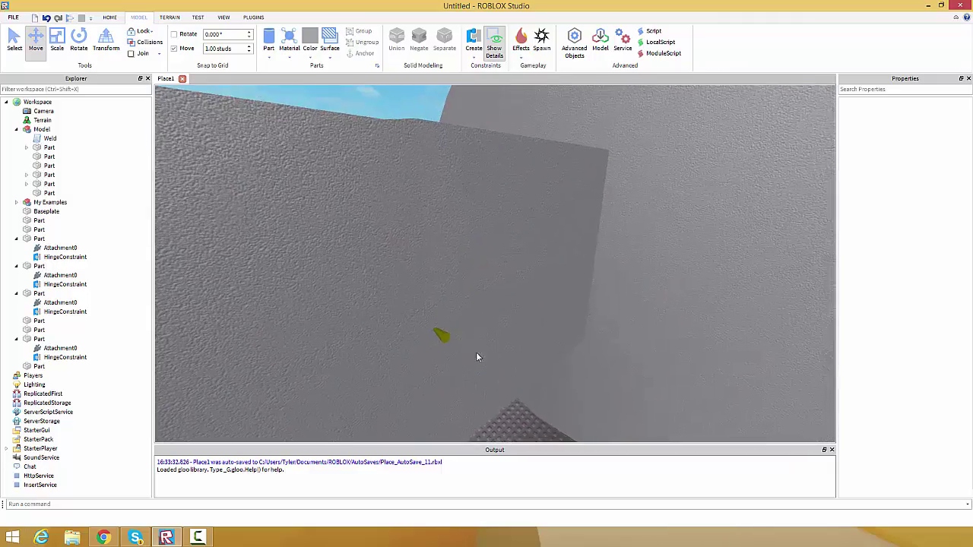
Examine the fork discs' hinge attachments and constraint properties where the arm meets the piston.
right_drag(447, 356, 460, 349)
scroll(518, 341, down, 5)
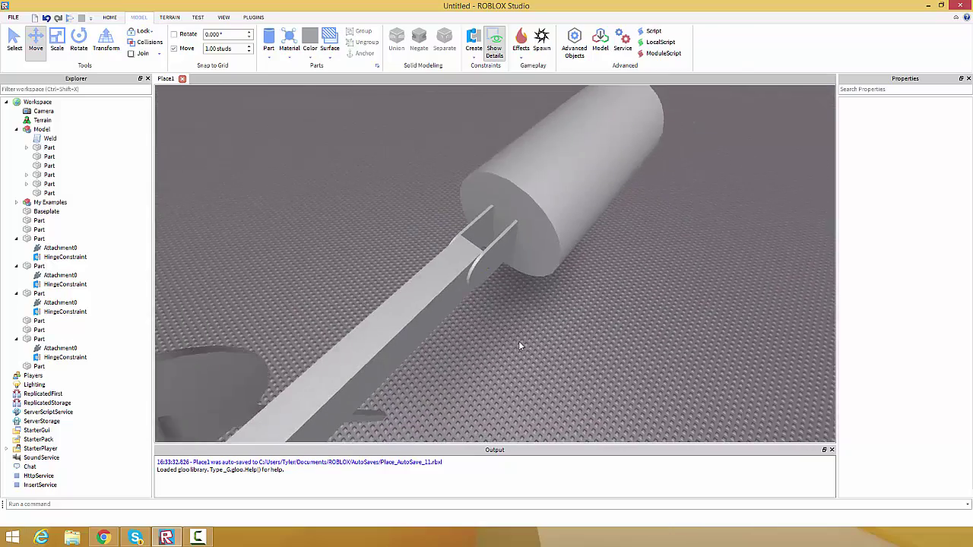
right_drag(488, 295, 487, 295)
click(465, 339)
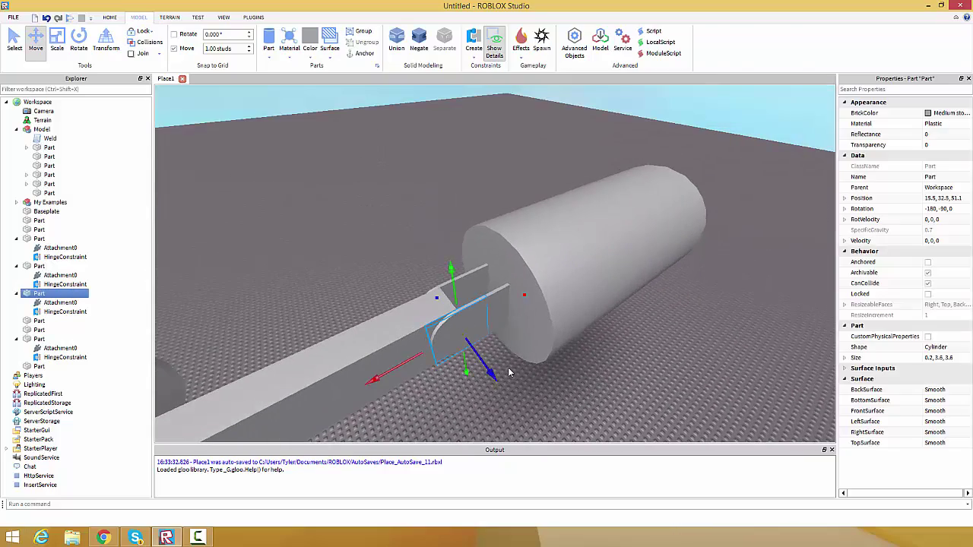
click(509, 370)
scroll(508, 371, up, 5)
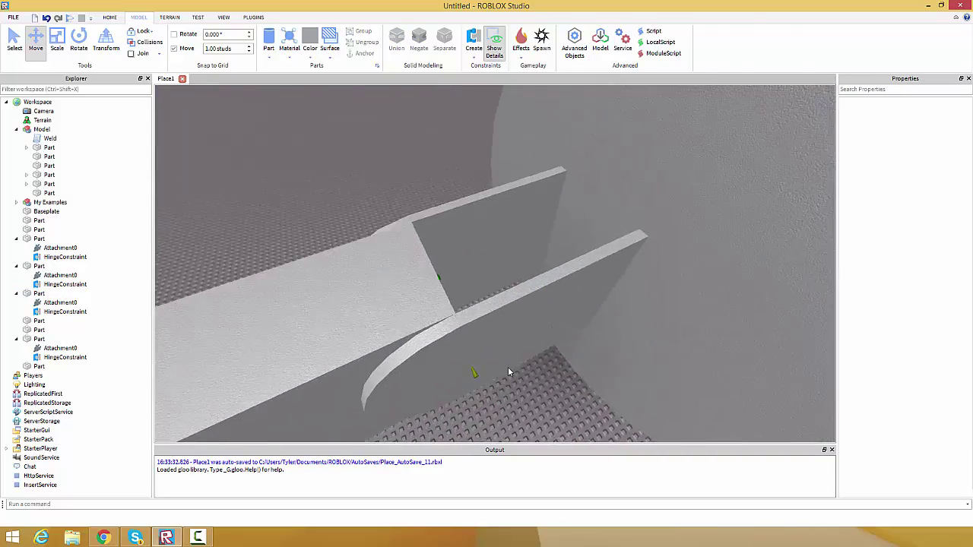
scroll(507, 364, up, 3)
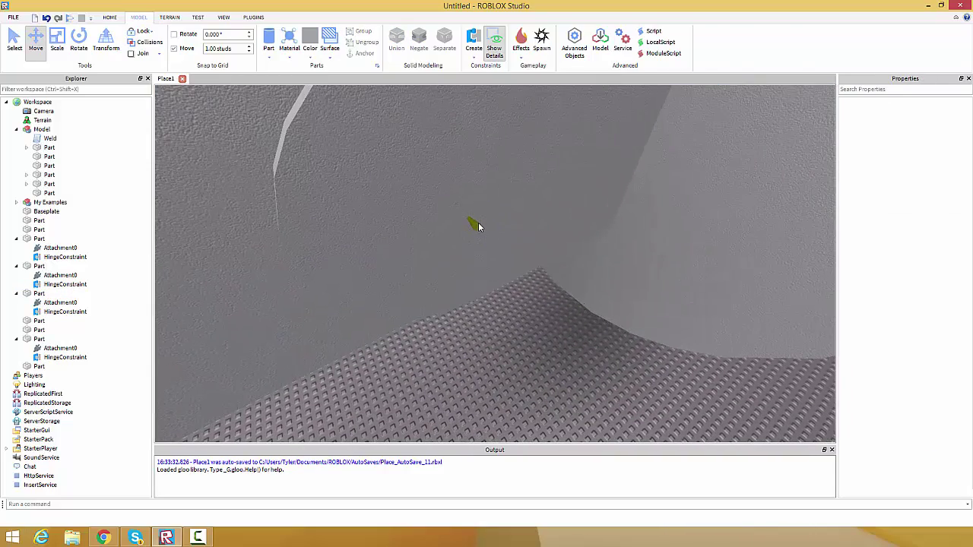
click(476, 222)
click(475, 227)
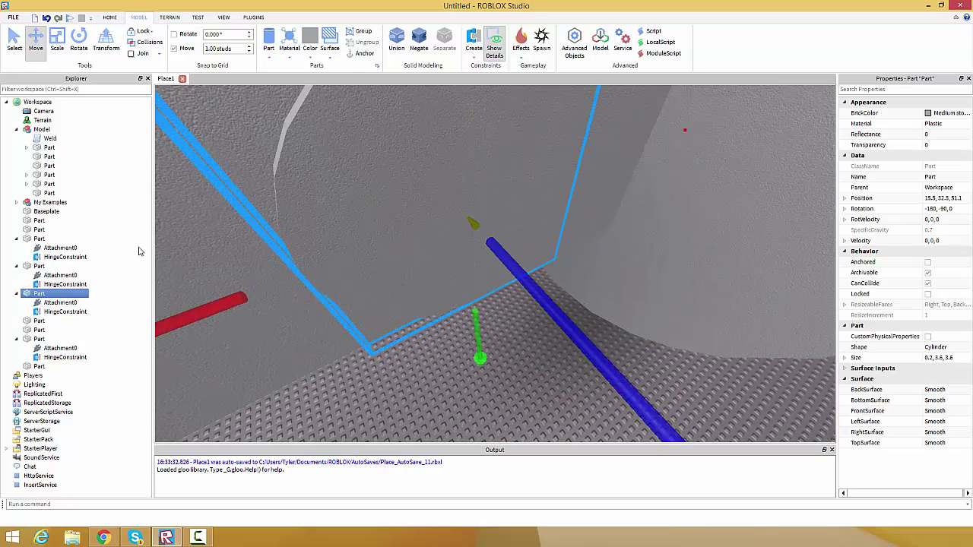
click(61, 303)
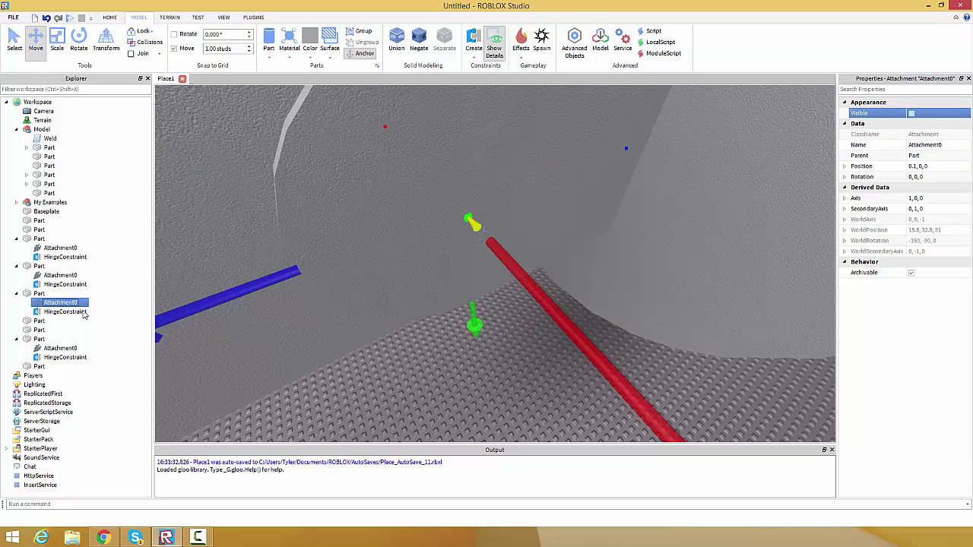
click(65, 312)
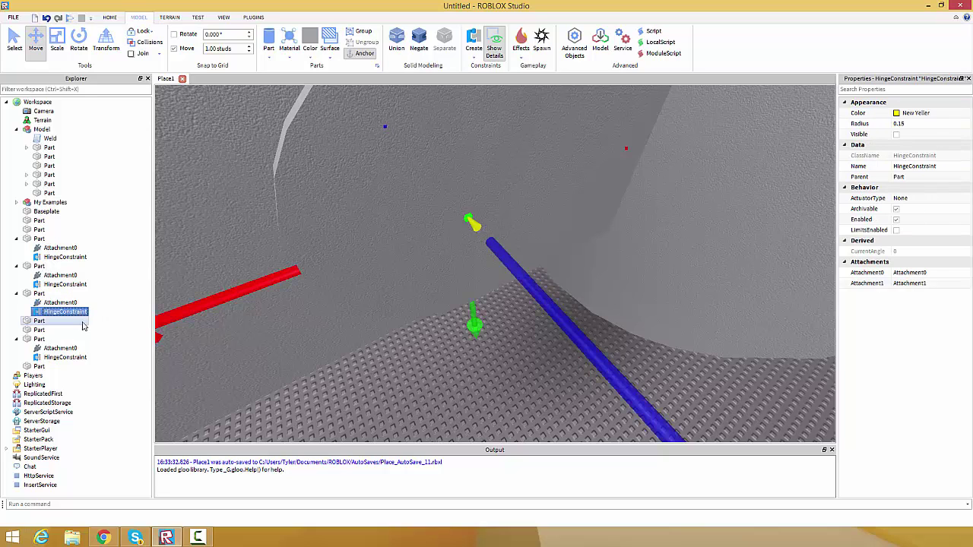
click(93, 312)
click(71, 312)
click(70, 304)
click(72, 313)
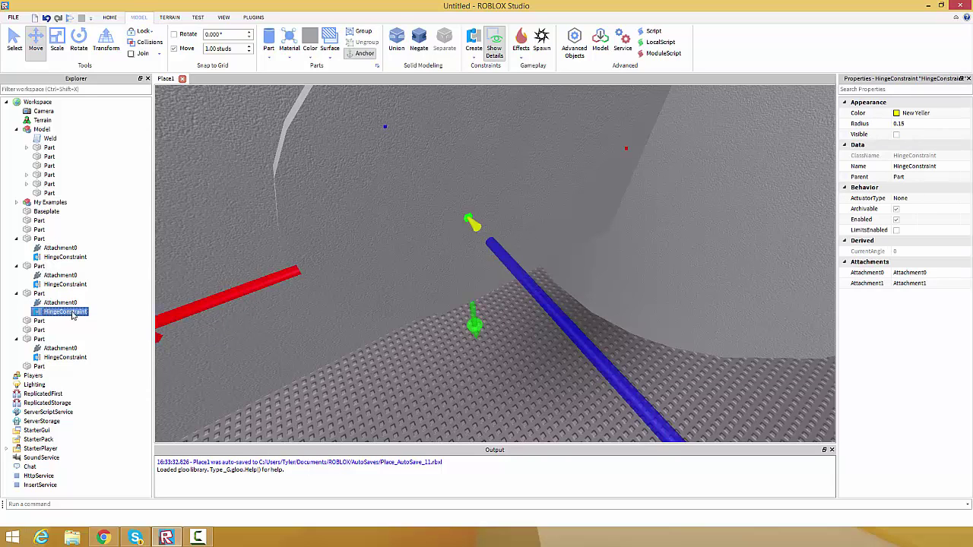
click(72, 303)
click(66, 312)
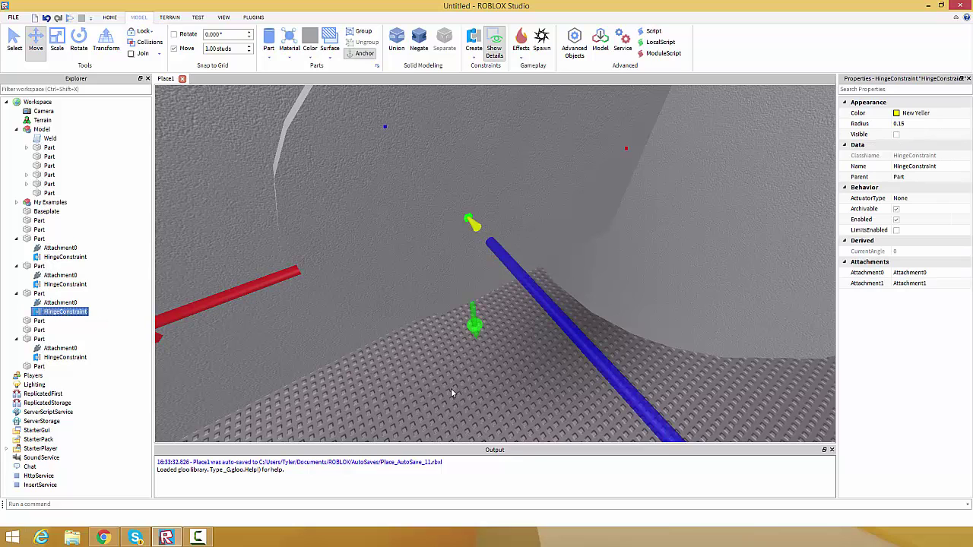
click(69, 304)
click(420, 414)
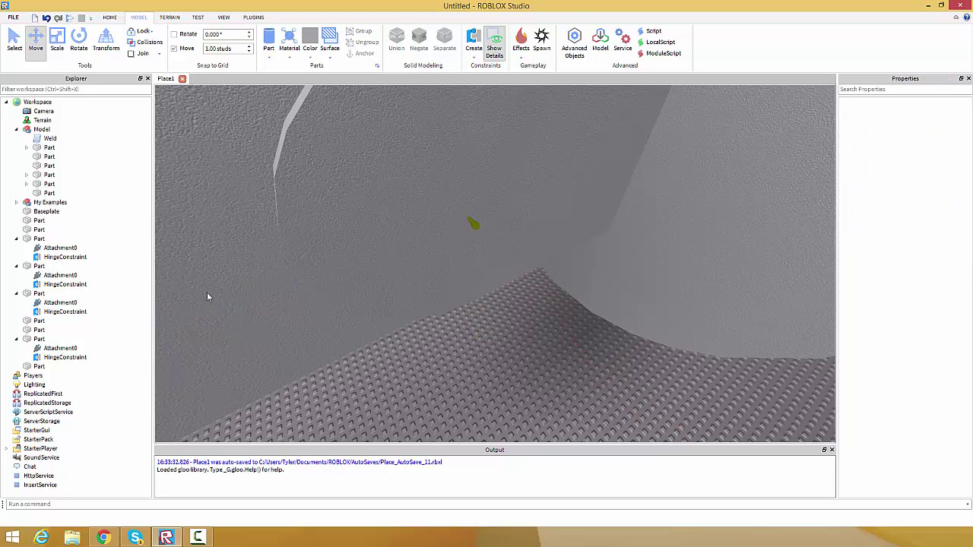
click(61, 285)
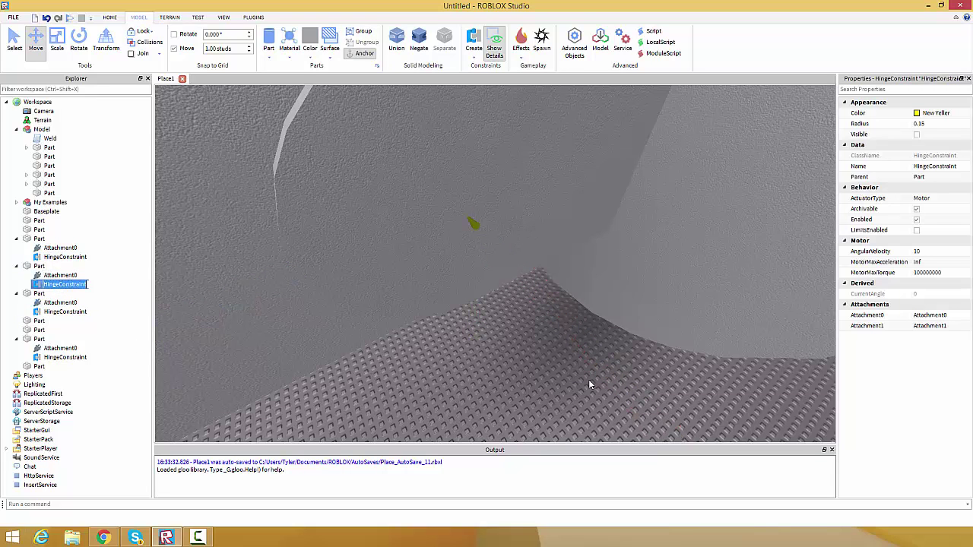
click(514, 339)
Group both fork discs, both fork plates and the piston cylinder into one model.
scroll(514, 336, down, 8)
scroll(516, 327, up, 4)
click(468, 266)
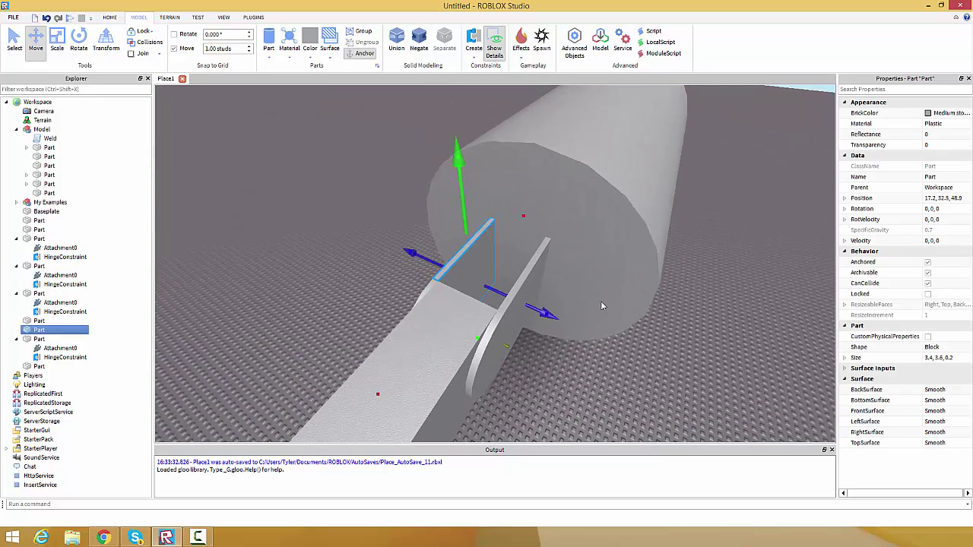
click(15, 39)
right_drag(427, 322, 433, 323)
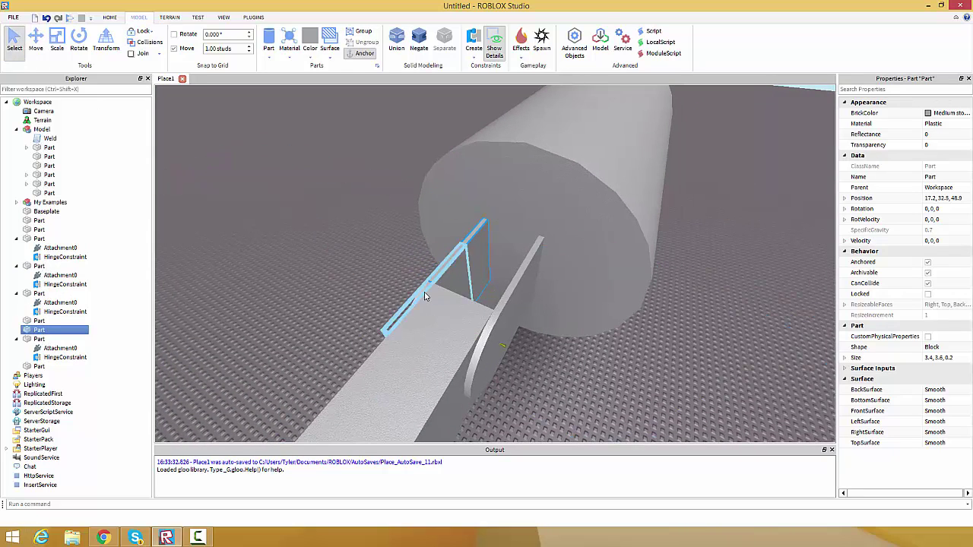
ctrl+click(479, 366)
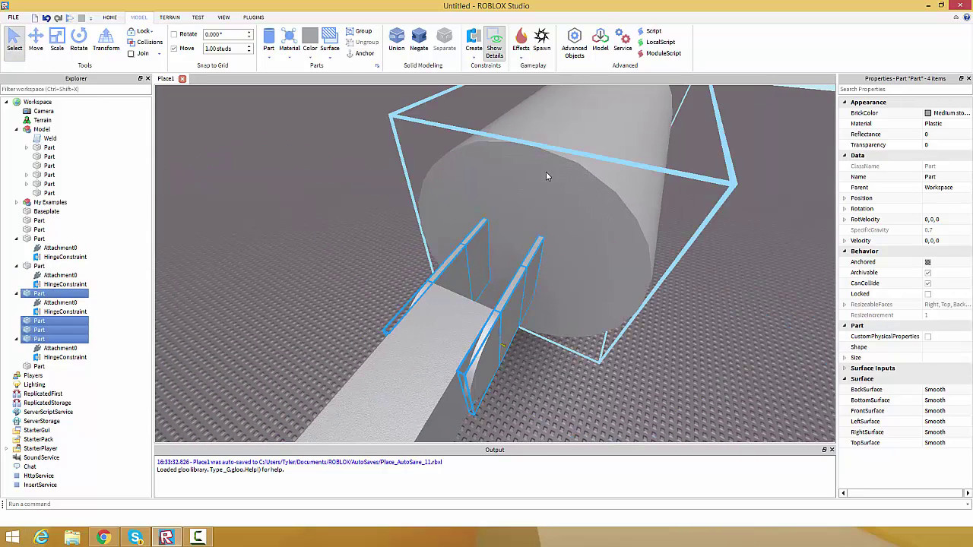
ctrl+click(546, 173)
right_drag(546, 172, 581, 238)
scroll(581, 238, down, 3)
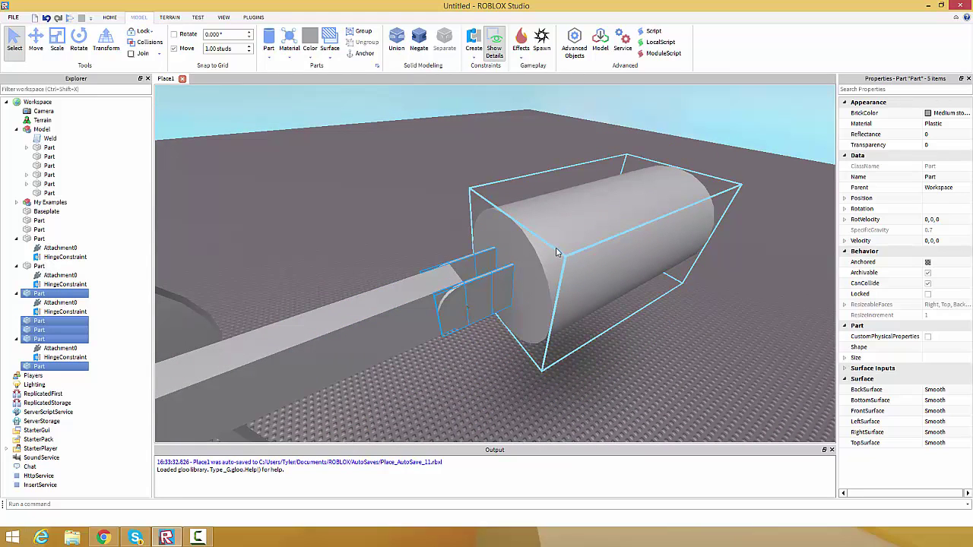
key(ctrl+g)
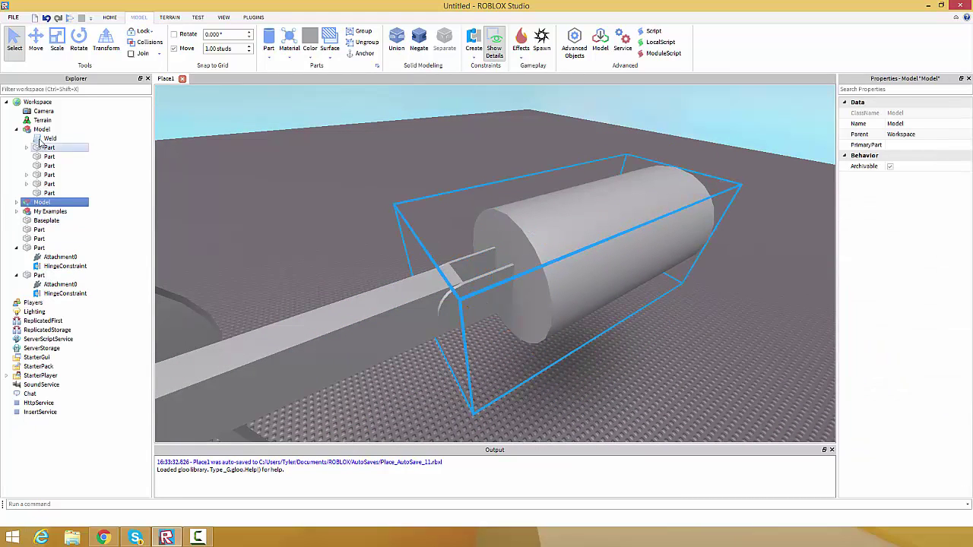
Copy the Weld script from the crank model into the new piston model and collapse both models' contents.
click(41, 140)
click(43, 202)
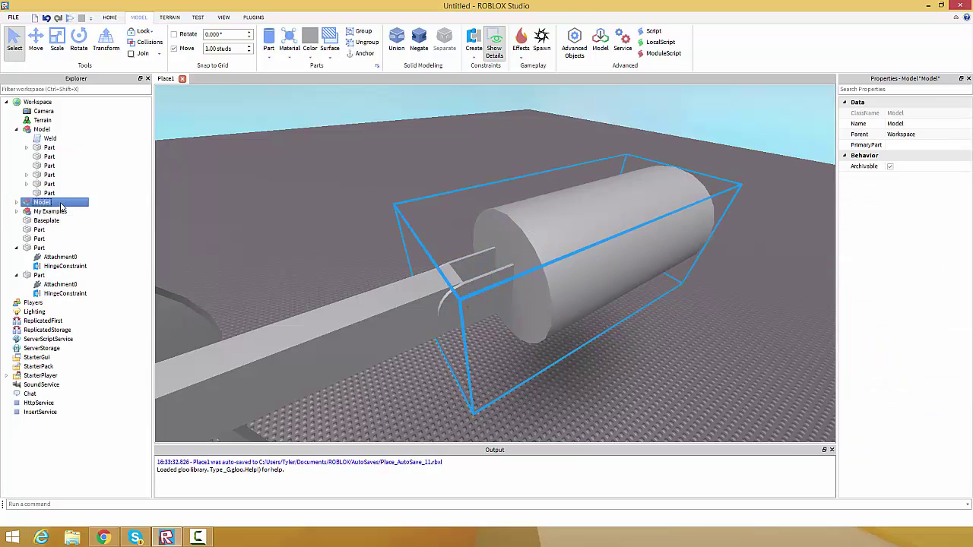
key(ctrl+v)
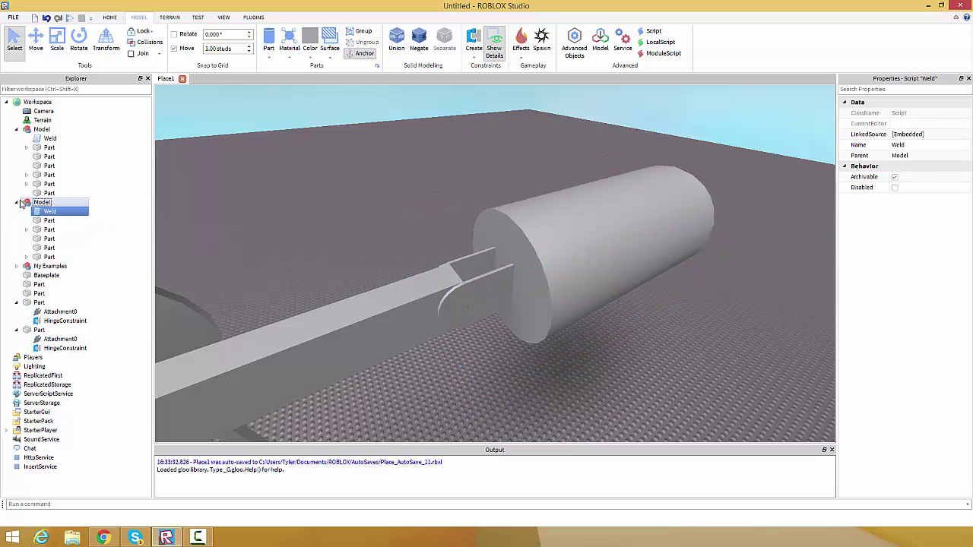
click(17, 202)
click(315, 202)
click(16, 129)
right_drag(389, 204, 388, 205)
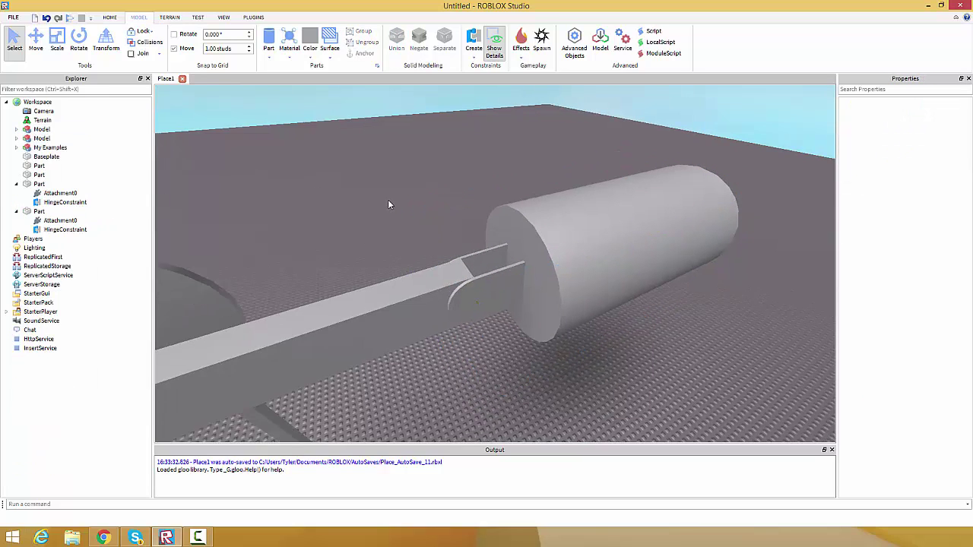
scroll(389, 202, up, 2)
Run the simulation to watch how the motor-driven crank moves the hinged piston, and stop it.
click(109, 17)
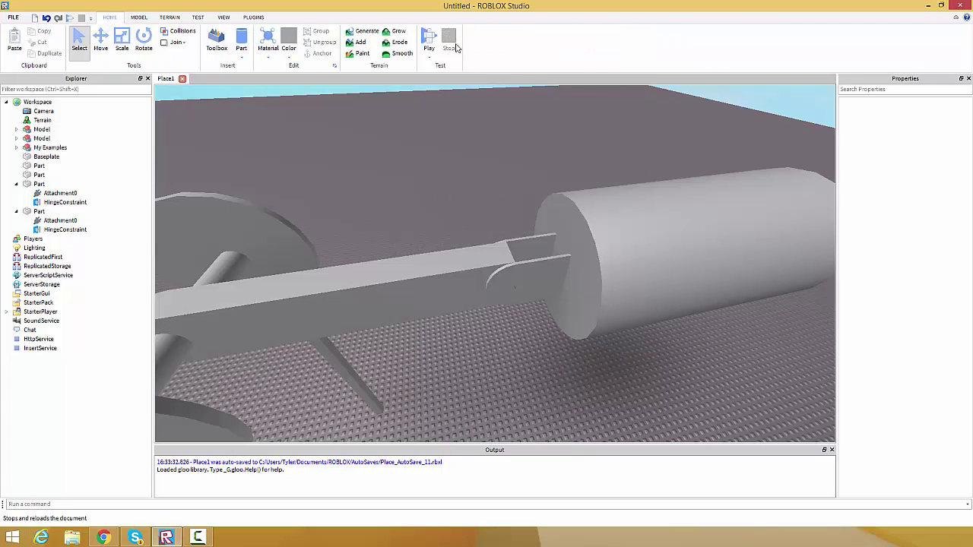
click(443, 82)
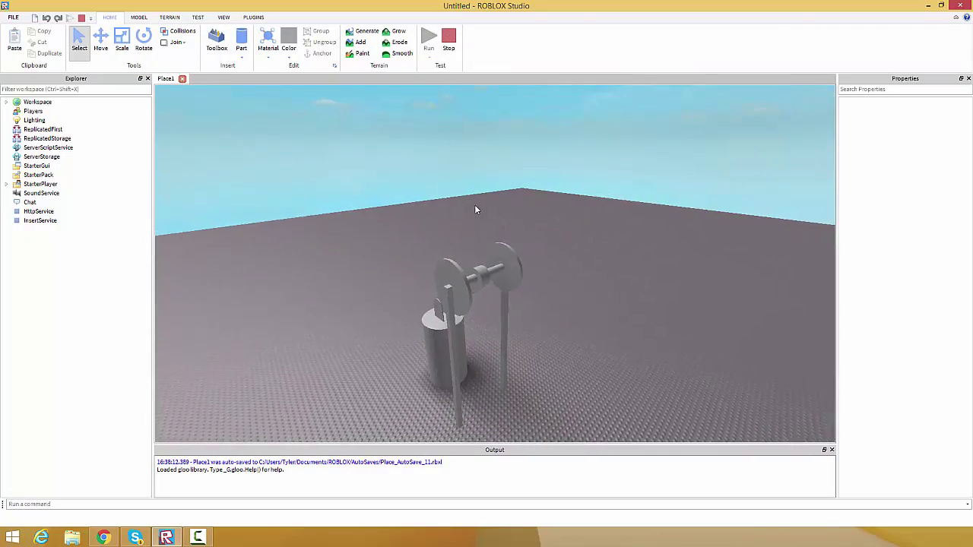
right_drag(474, 205, 519, 212)
scroll(487, 254, up, 5)
scroll(489, 240, down, 10)
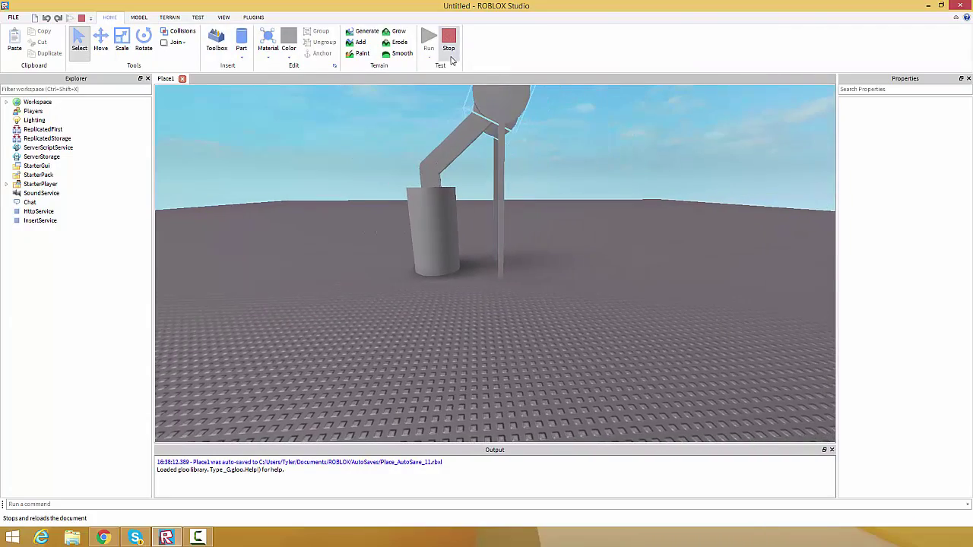
click(451, 57)
Raise the whole mechanism, including its support posts, higher above the baseplate.
scroll(519, 212, down, 8)
drag(425, 211, 631, 367)
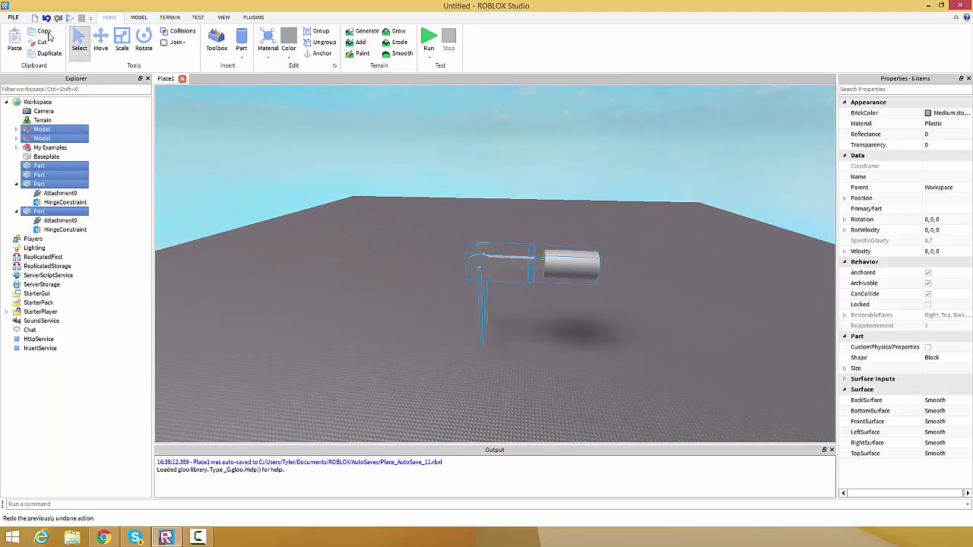
drag(537, 234, 551, 199)
click(499, 295)
Extend the lower ends of both support posts down to the baseplate with the Scale tool.
scroll(498, 295, up, 5)
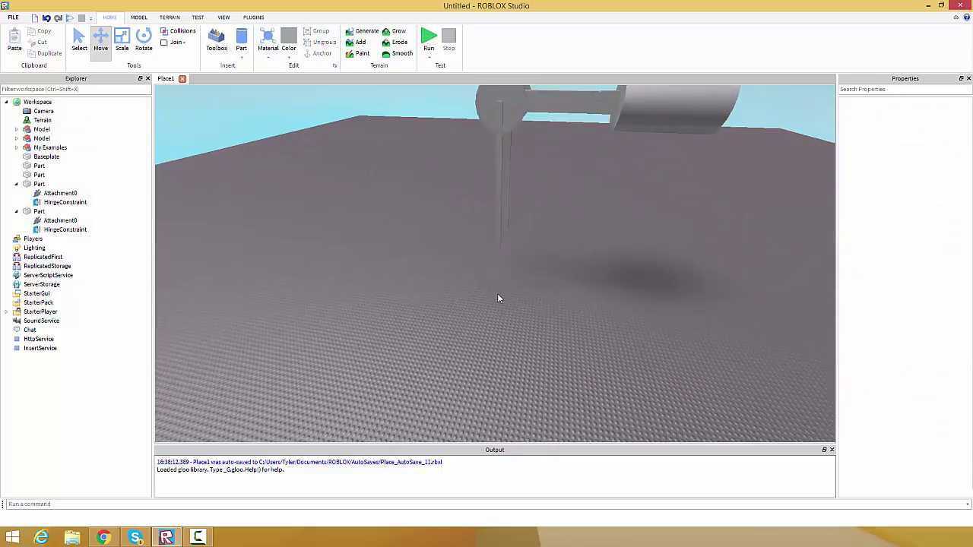
right_drag(498, 295, 490, 302)
click(482, 302)
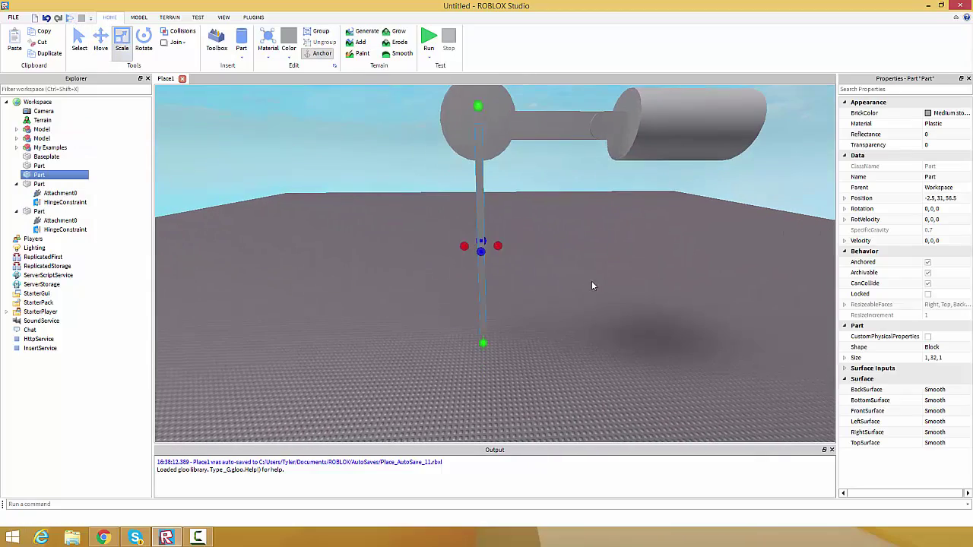
scroll(592, 283, up, 5)
right_drag(592, 286, 588, 266)
ctrl+click(399, 156)
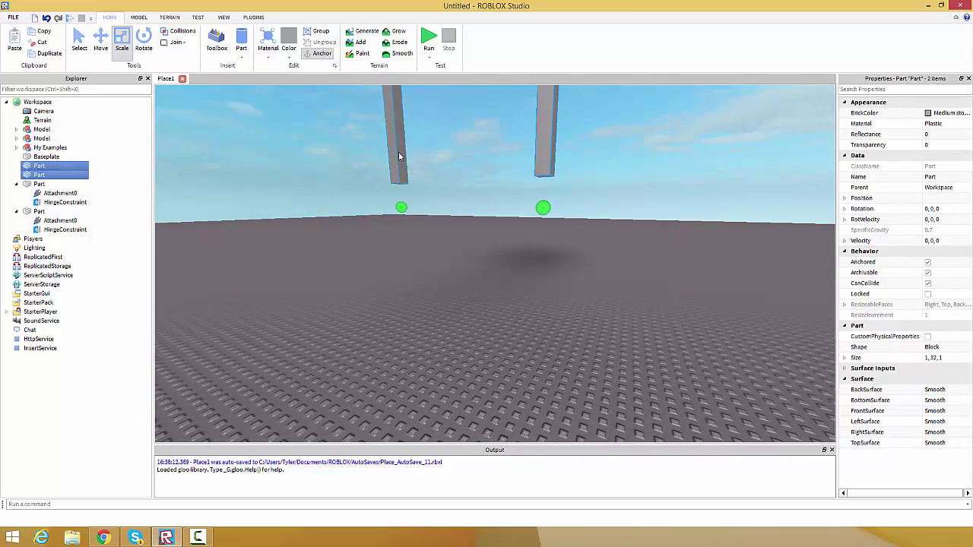
scroll(541, 234, down, 3)
right_drag(541, 237, 542, 229)
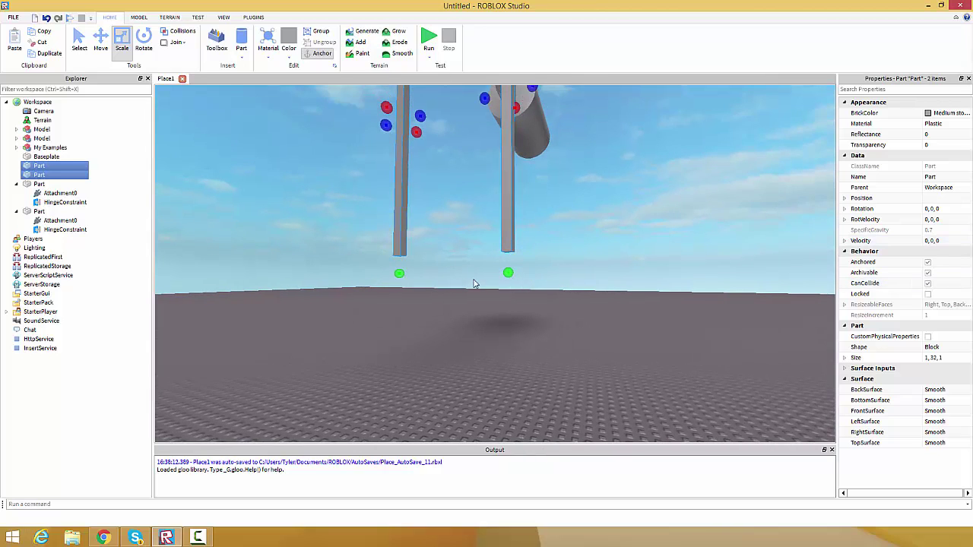
scroll(503, 276, down, 3)
drag(503, 272, 509, 297)
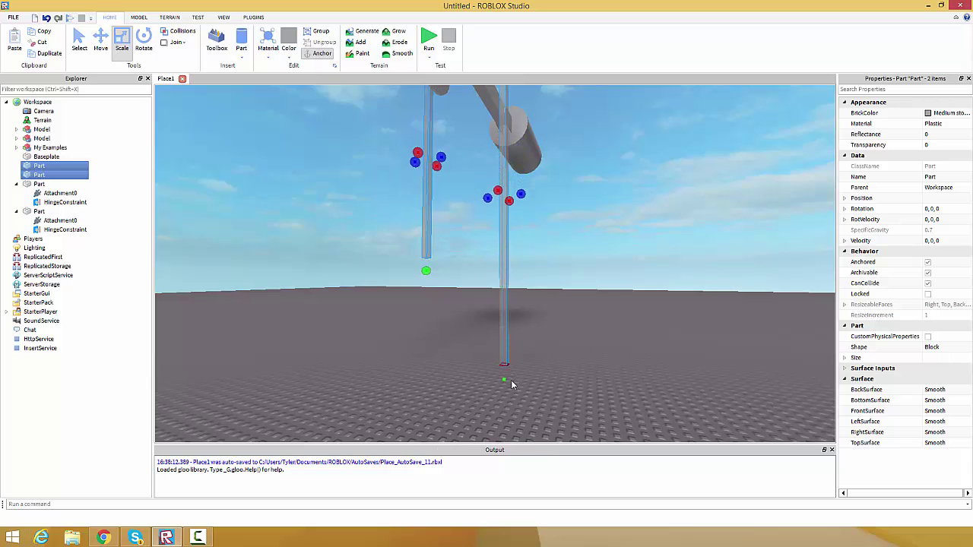
drag(427, 271, 433, 366)
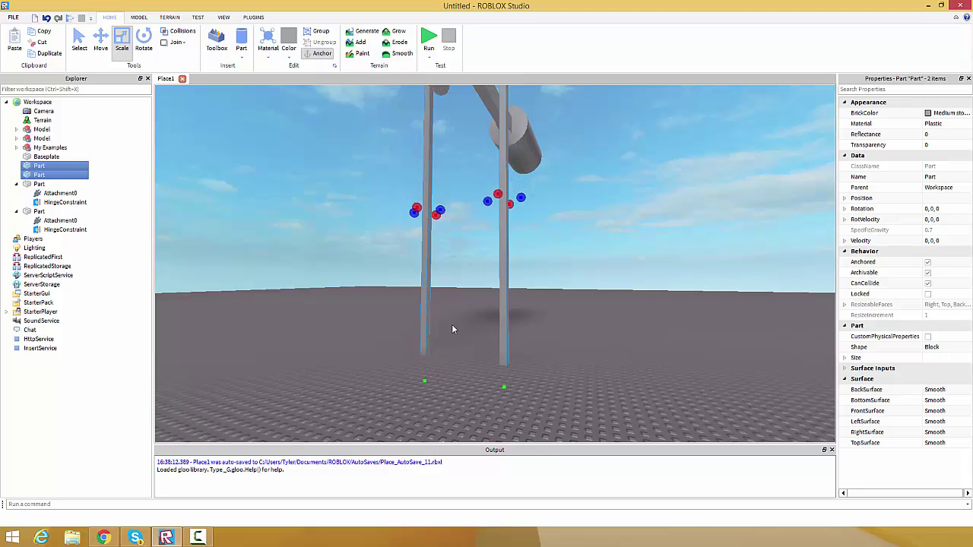
click(451, 328)
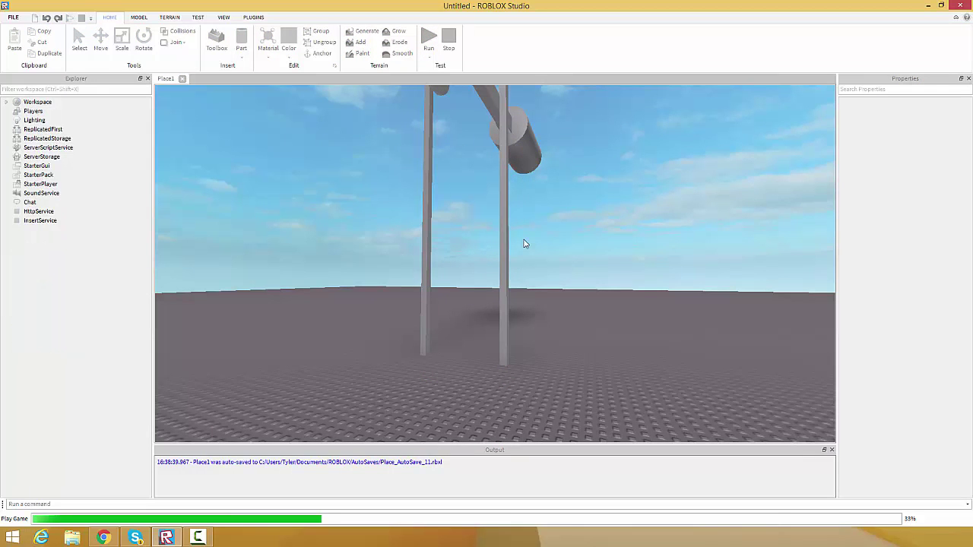
Run the simulation of the raised mechanism and examine the crank and piston motion from several sides.
right_drag(581, 282, 581, 288)
key(d)
key(w)
key(s)
key(w)
key(s)
key(w)
key(d)
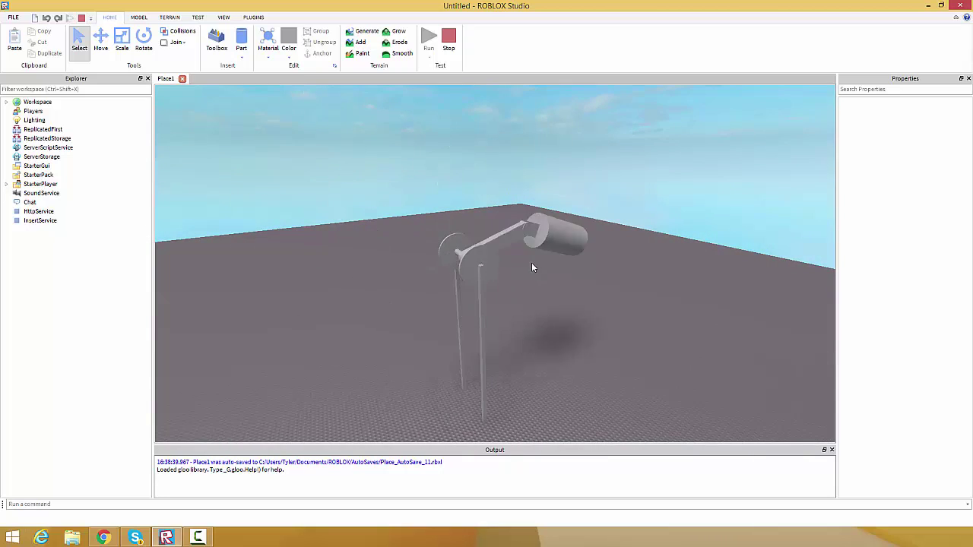
key(w)
right_drag(532, 263, 531, 263)
key(s)
key(s)
key(d)
key(w)
key(s)
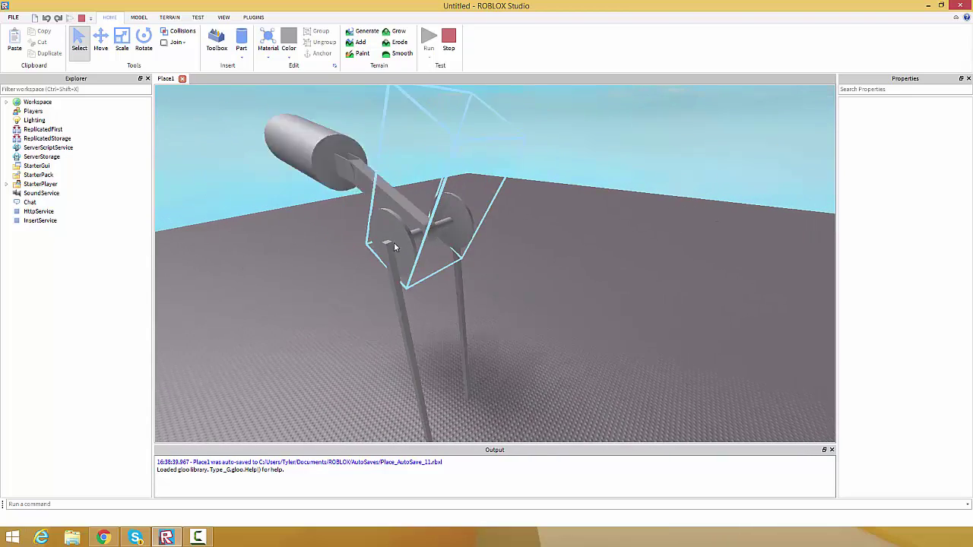
Select the near crank disc to examine it and the axle up close, and stop the simulation.
alt+click(399, 239)
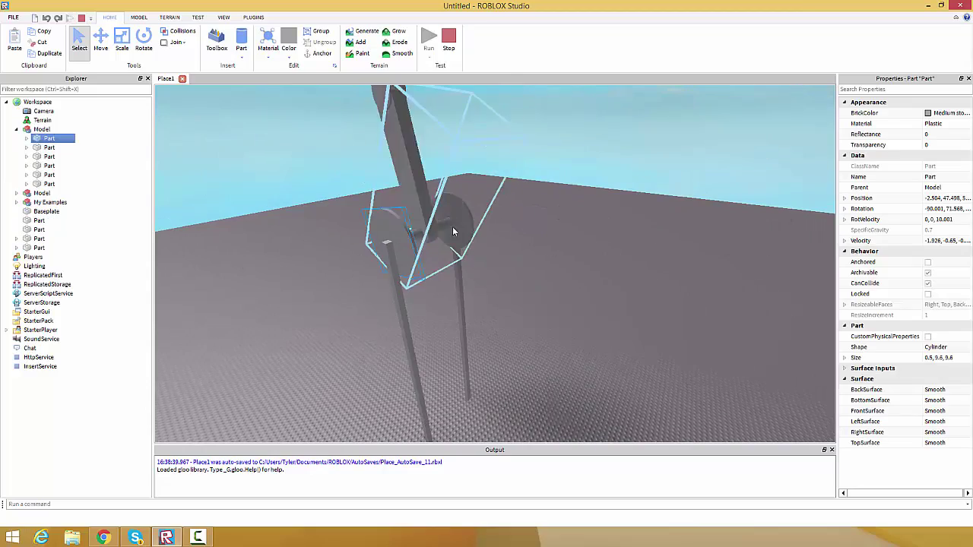
key(w)
right_drag(459, 252, 458, 250)
key(w)
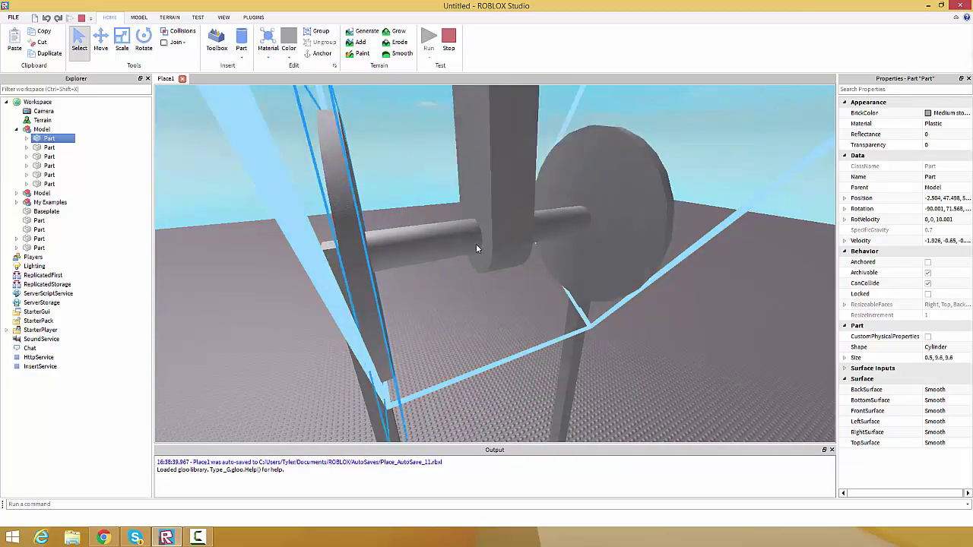
click(453, 54)
right_drag(536, 229, 535, 244)
scroll(538, 236, down, 5)
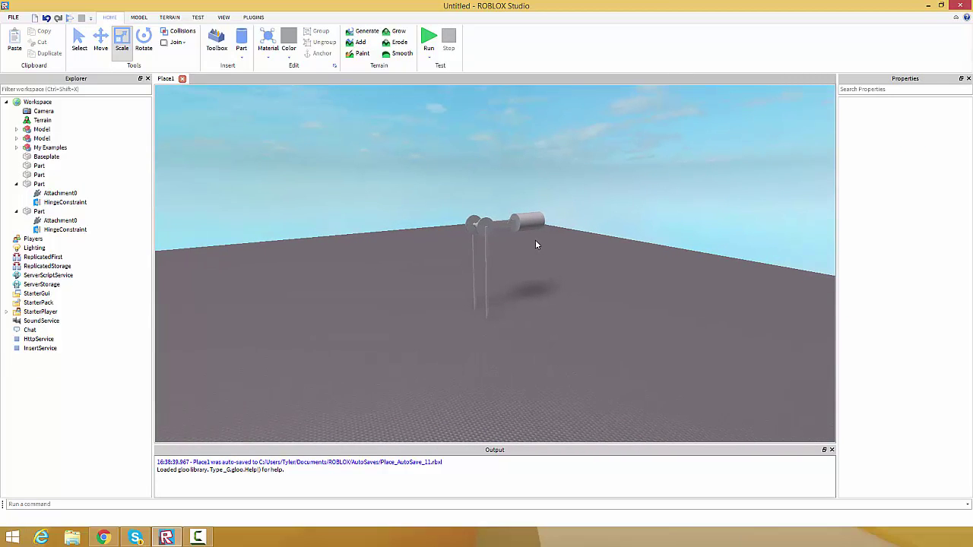
Group all parts of one of the two crank-and-piston mechanisms, including its discs and support posts, into a single model.
scroll(535, 241, up, 3)
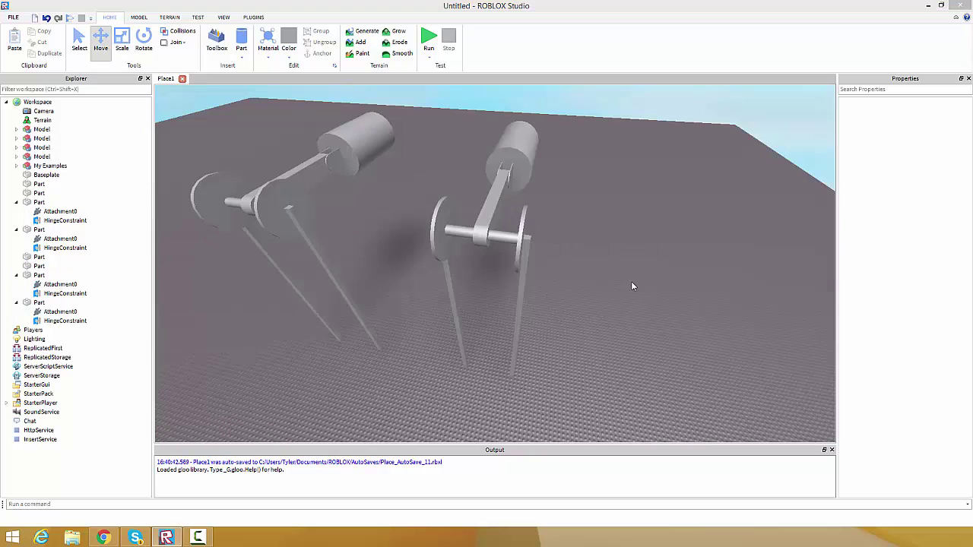
right_drag(616, 298, 611, 298)
scroll(611, 298, down, 5)
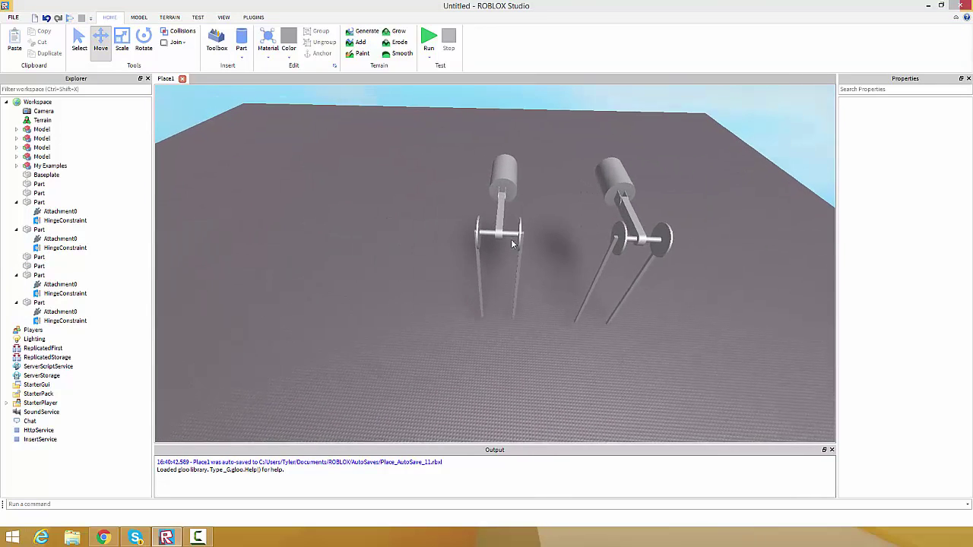
scroll(512, 242, up, 1)
drag(423, 121, 551, 349)
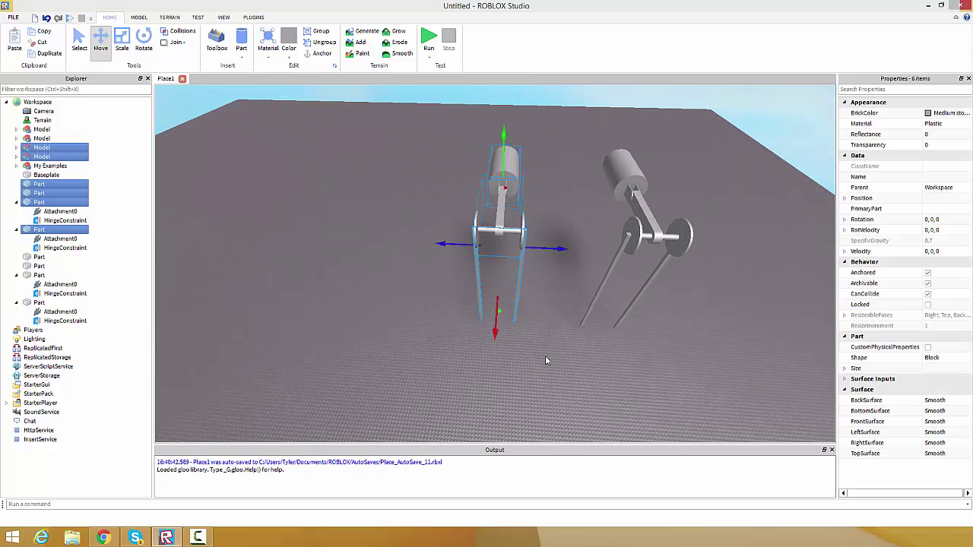
click(596, 315)
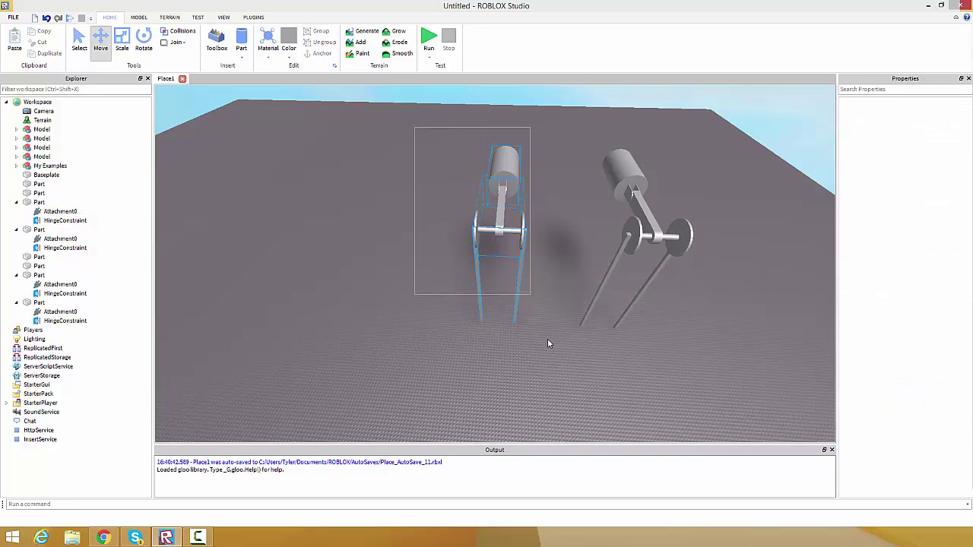
drag(547, 338, 554, 349)
key(ctrl+g)
Run the simulation of the grouped and ungrouped mechanisms, compare their motion up close, and stop it.
right_drag(554, 350, 551, 347)
key(w)
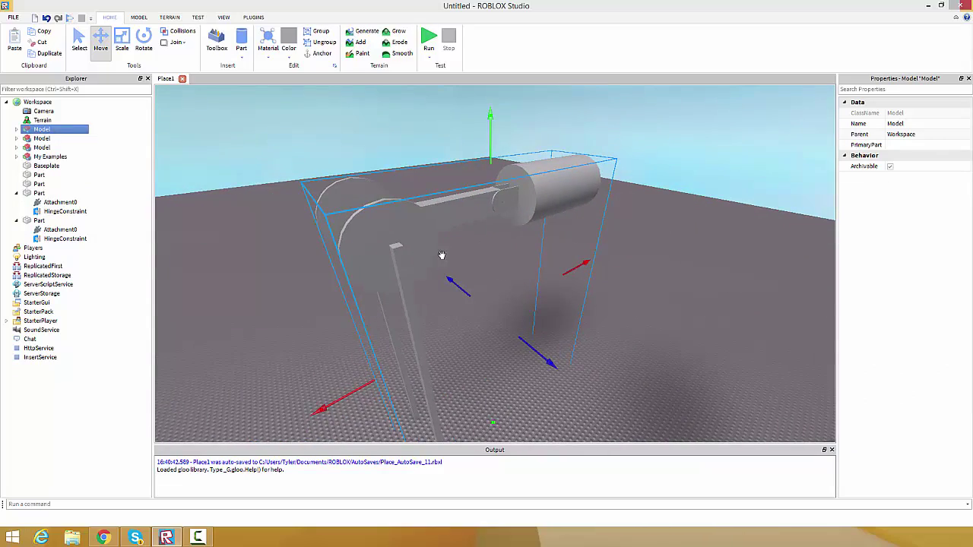
right_drag(442, 256, 494, 216)
key(s)
click(431, 41)
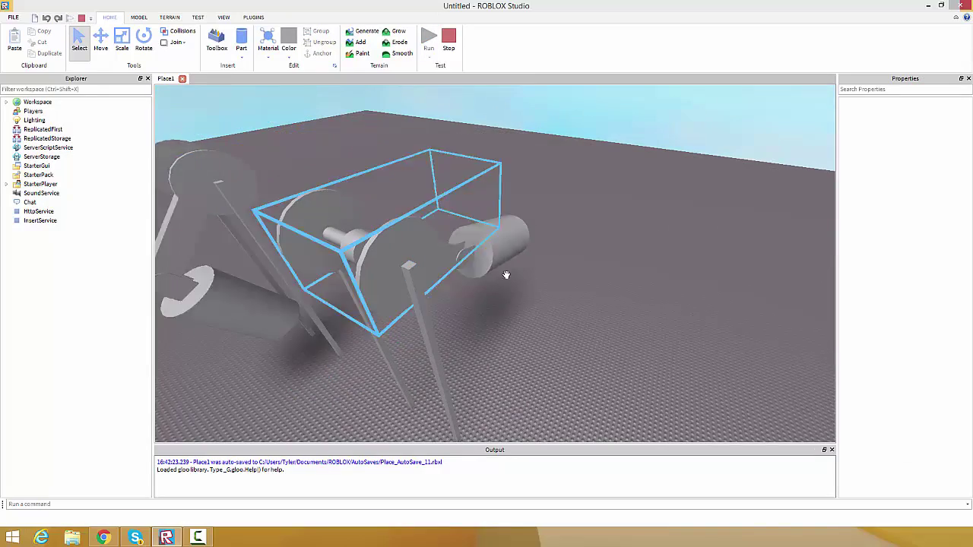
right_drag(505, 278, 507, 295)
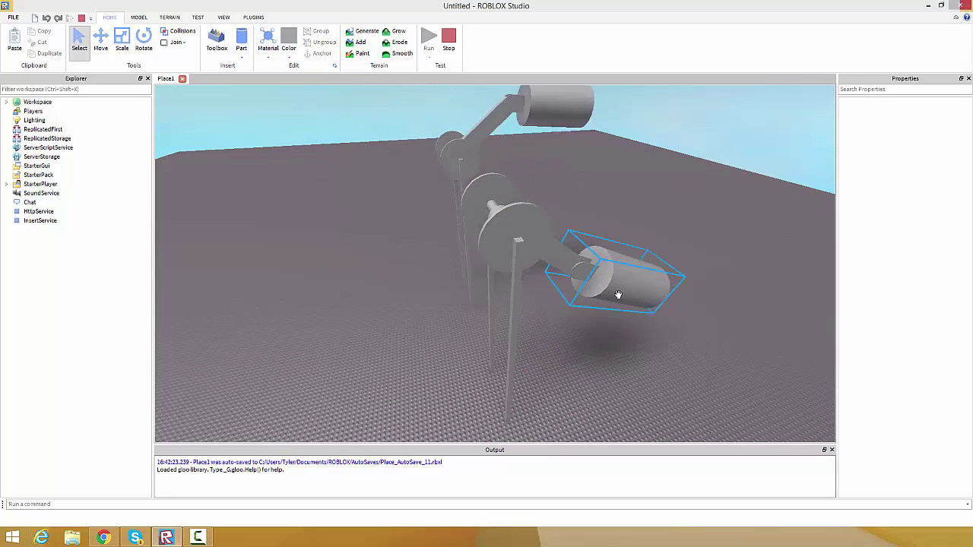
click(449, 39)
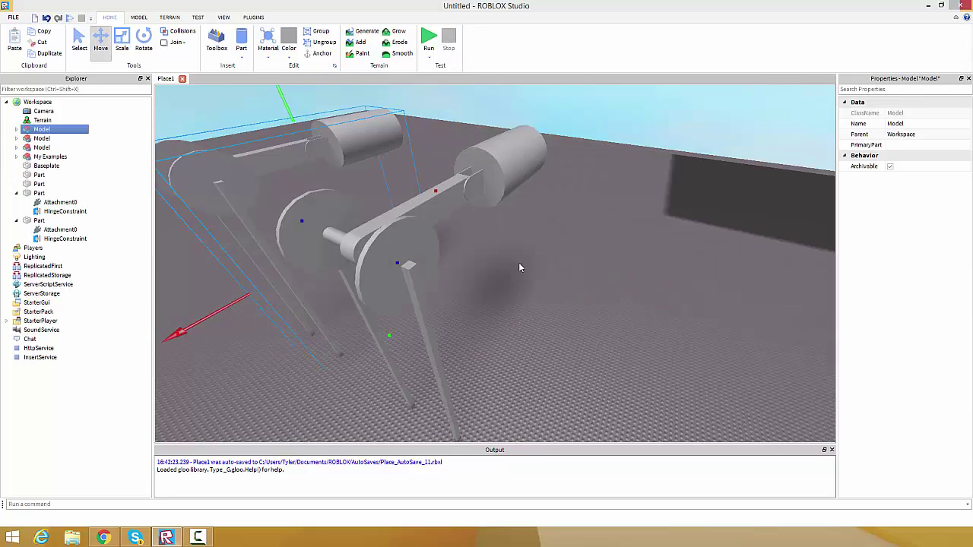
Move the grouped mechanism farther away from the ungrouped one and delete the whole ungrouped mechanism.
right_drag(576, 262, 525, 235)
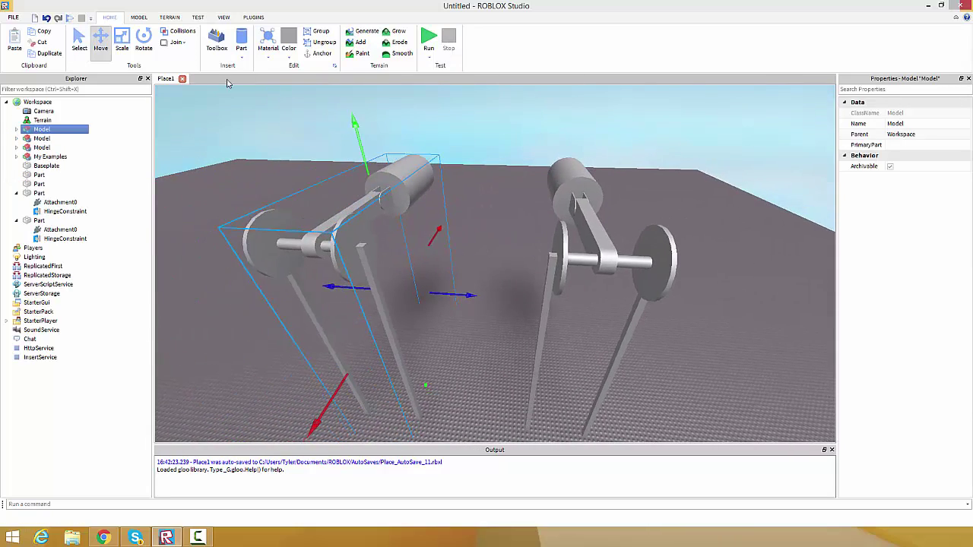
drag(463, 298, 274, 285)
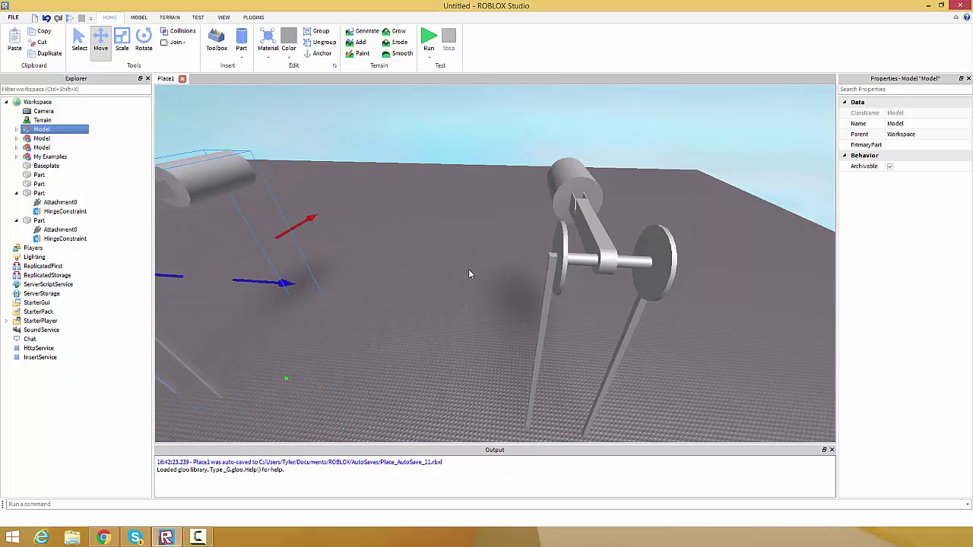
right_drag(444, 272, 446, 280)
scroll(541, 268, down, 5)
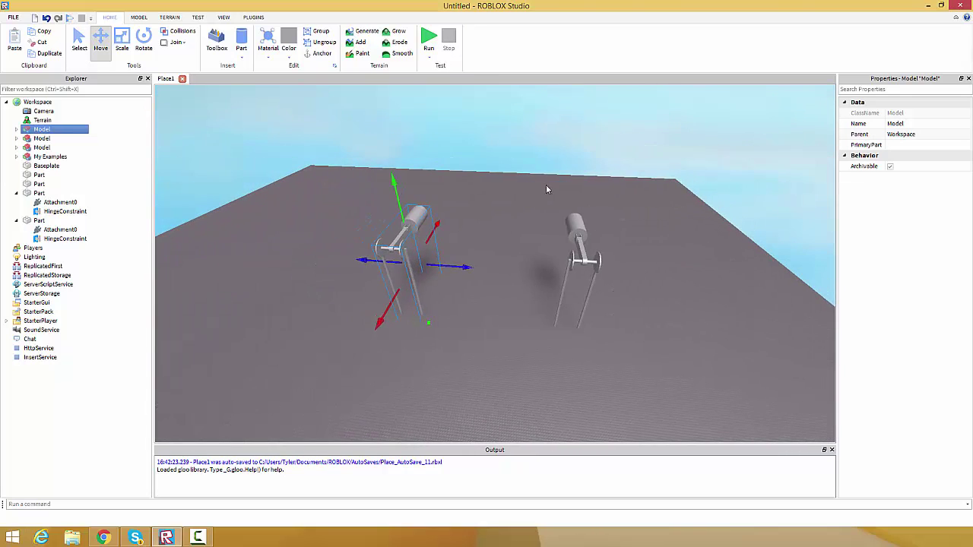
drag(528, 183, 632, 353)
key(Delete)
Duplicate the remaining grouped mechanism and move the copy sideways, well clear of the original.
scroll(503, 331, up, 5)
right_drag(504, 331, 495, 326)
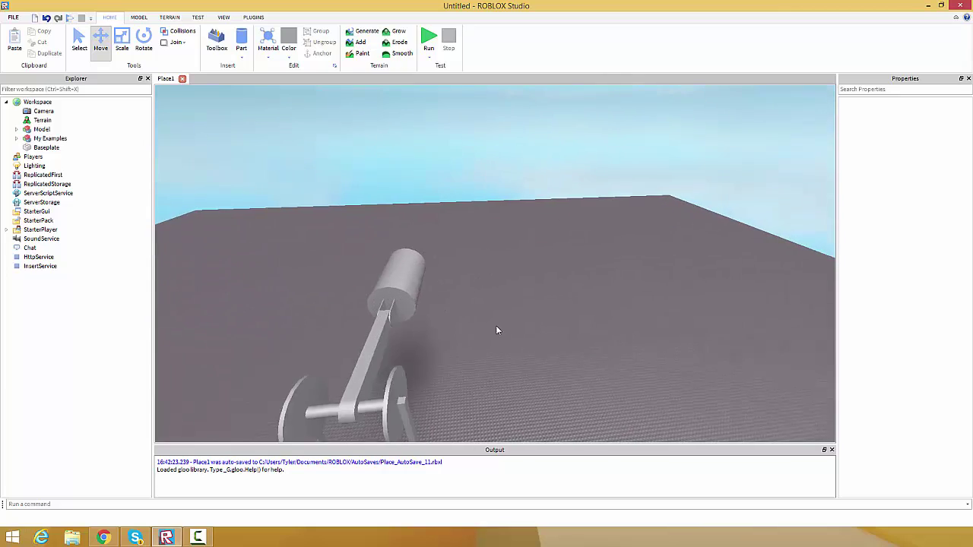
click(409, 275)
key(f)
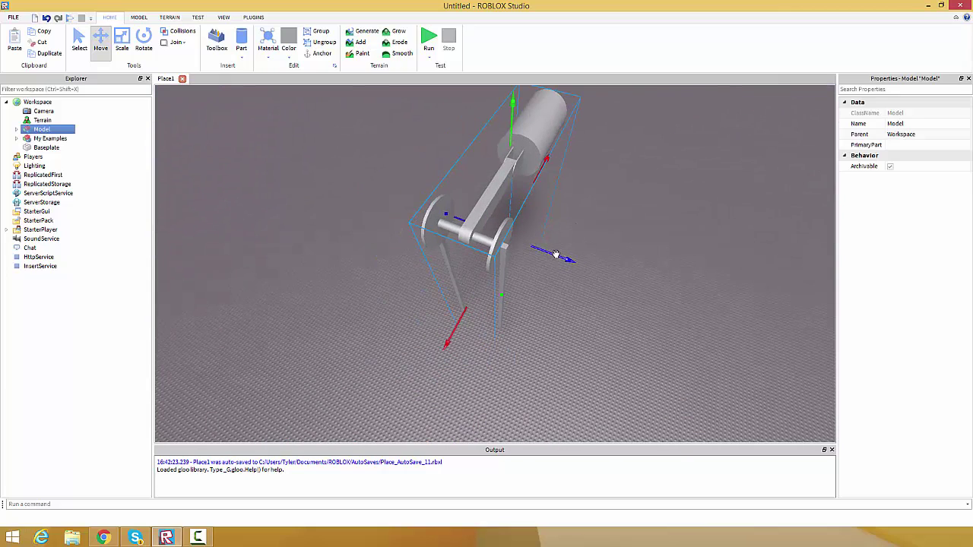
drag(557, 257, 645, 233)
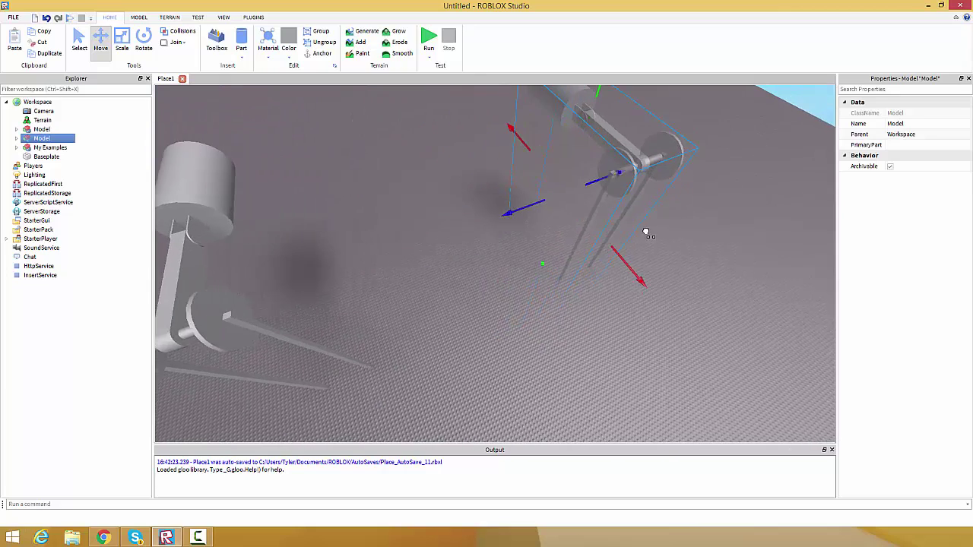
Ungroup the duplicated mechanism into its separate parts and models.
right_drag(385, 263, 387, 264)
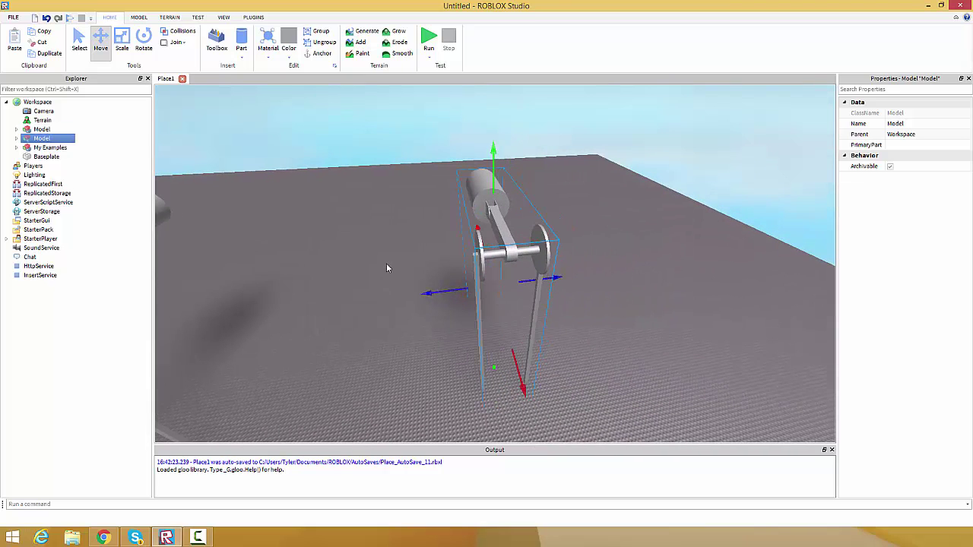
key(ctrl+u)
click(387, 246)
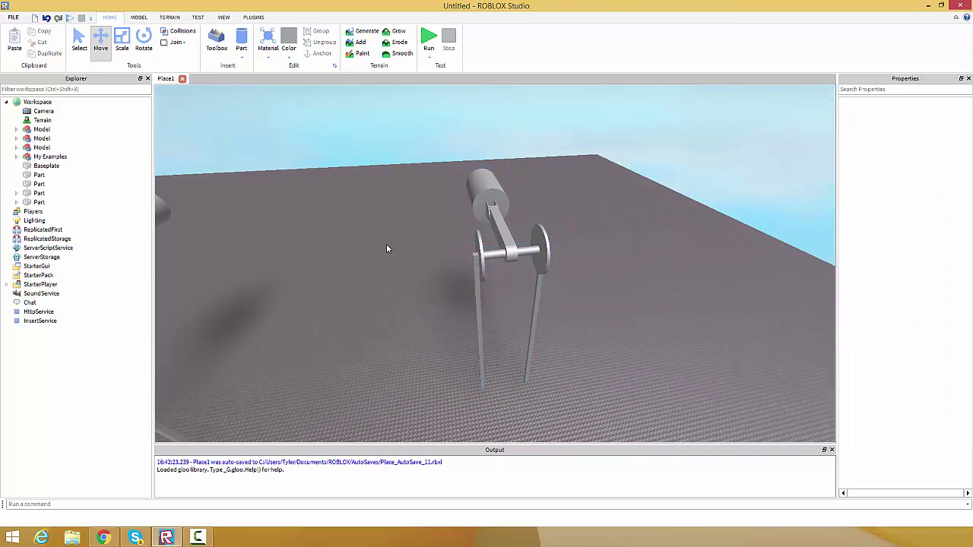
Set the ActuatorType of both HingeConstraints on the duplicated mechanism's support posts to None.
key(w)
key(d)
key(w)
right_drag(475, 293, 444, 279)
key(d)
click(475, 279)
key(a)
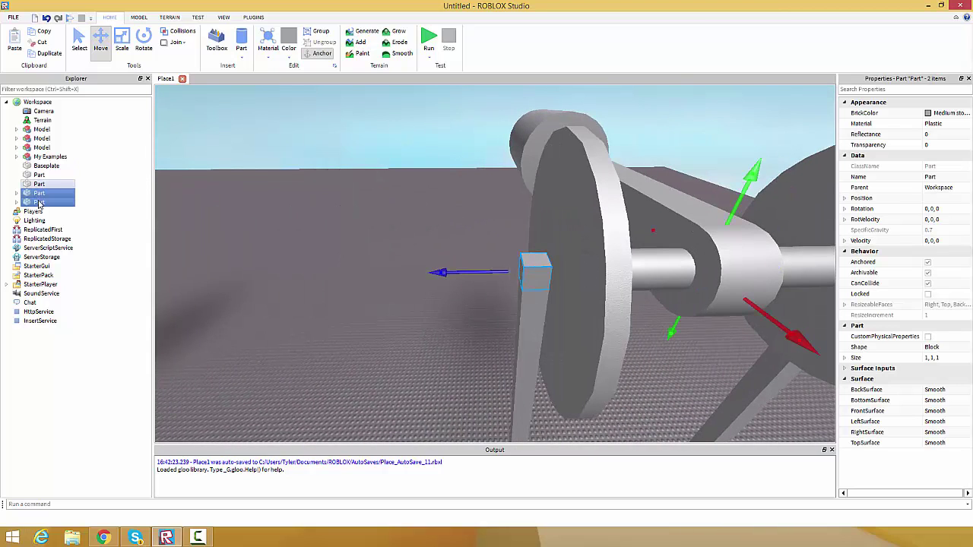
click(60, 213)
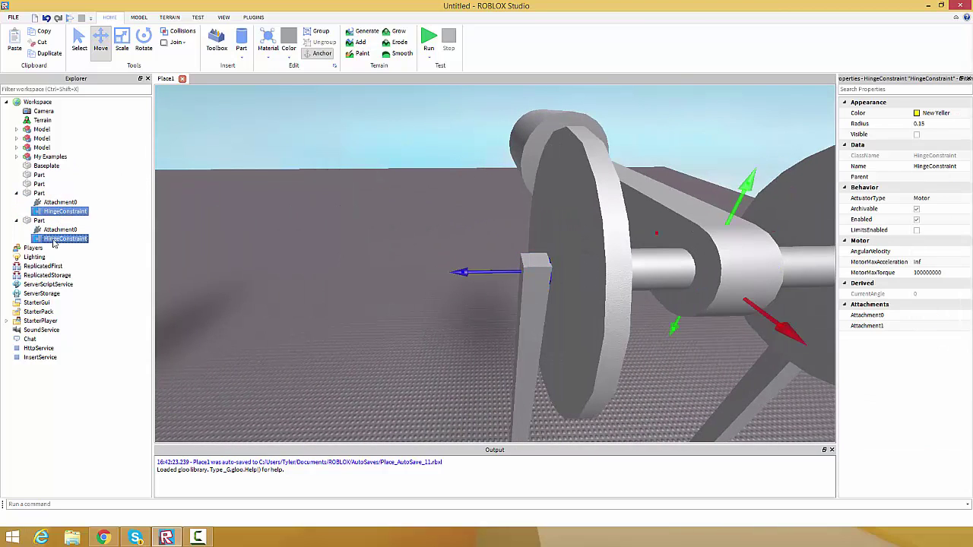
key(d)
right_drag(390, 317, 390, 318)
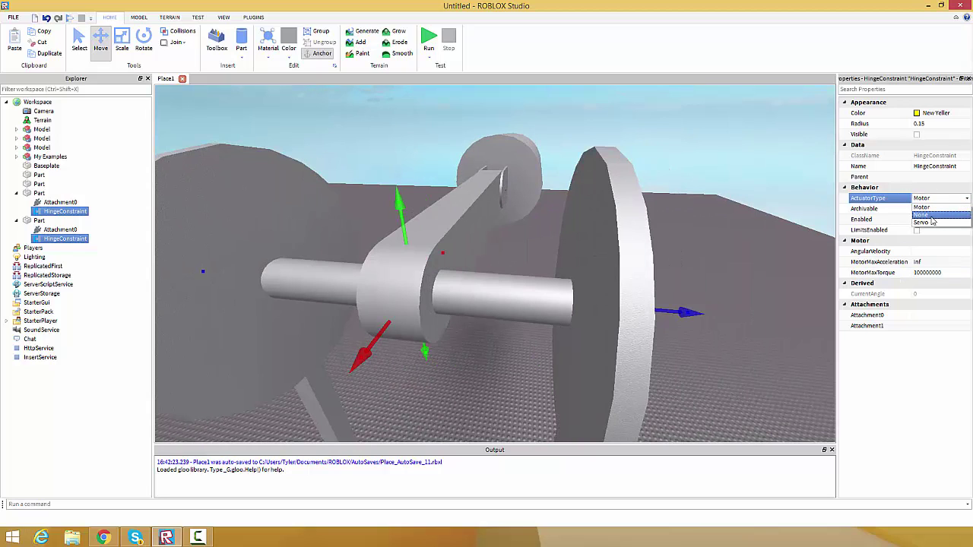
click(922, 214)
Select every part of the motorless copy and group it back into one model.
click(668, 181)
scroll(663, 186, down, 10)
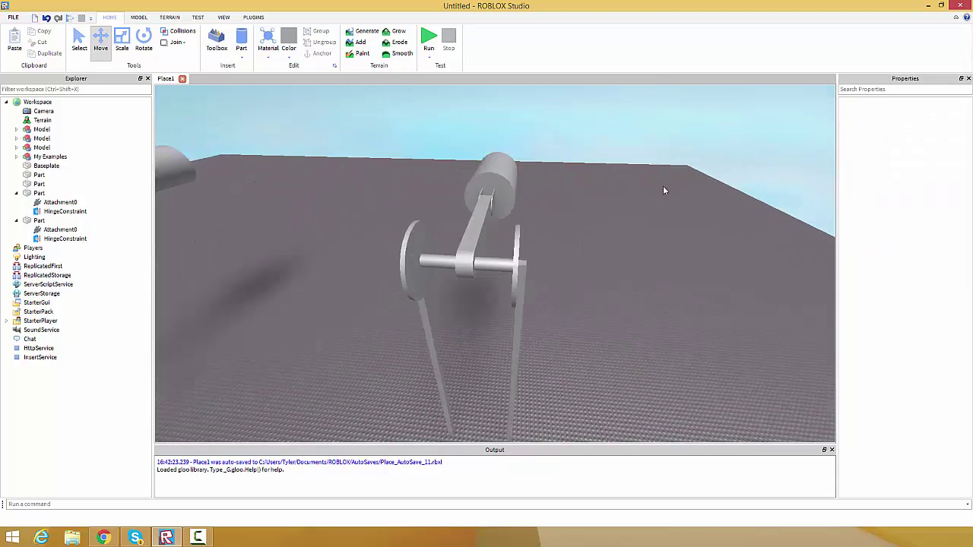
drag(462, 181, 603, 389)
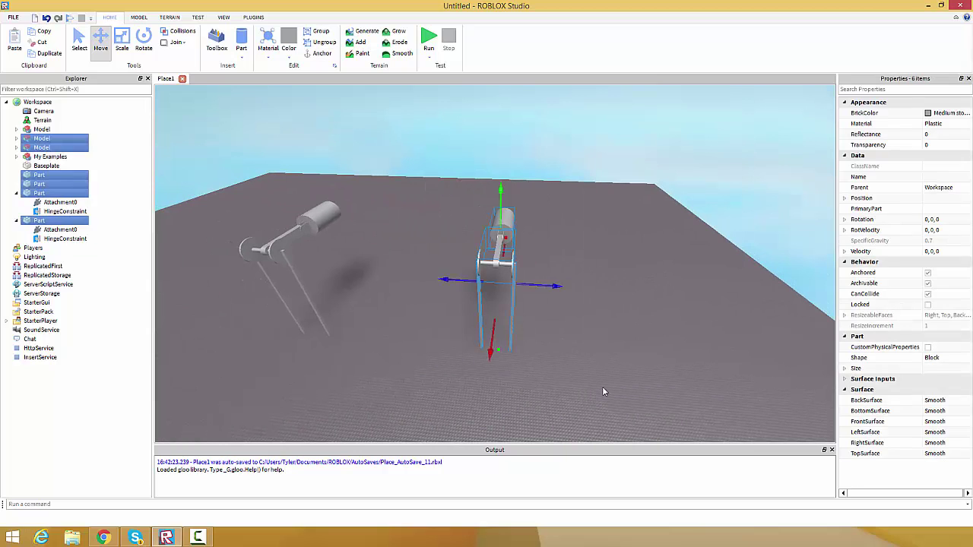
key(ctrl+g)
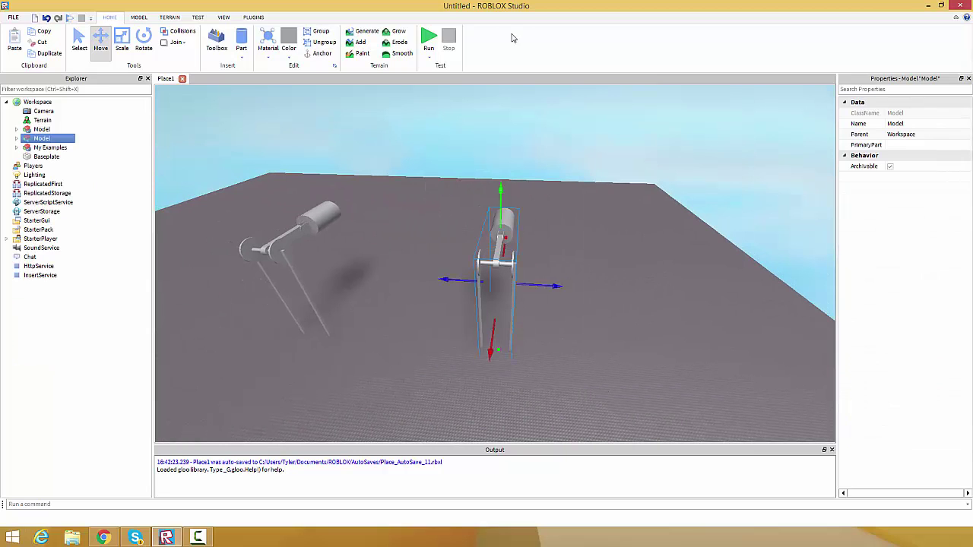
Run the simulation and compare the motion of the motorless mechanism with that of the original mechanism.
click(429, 40)
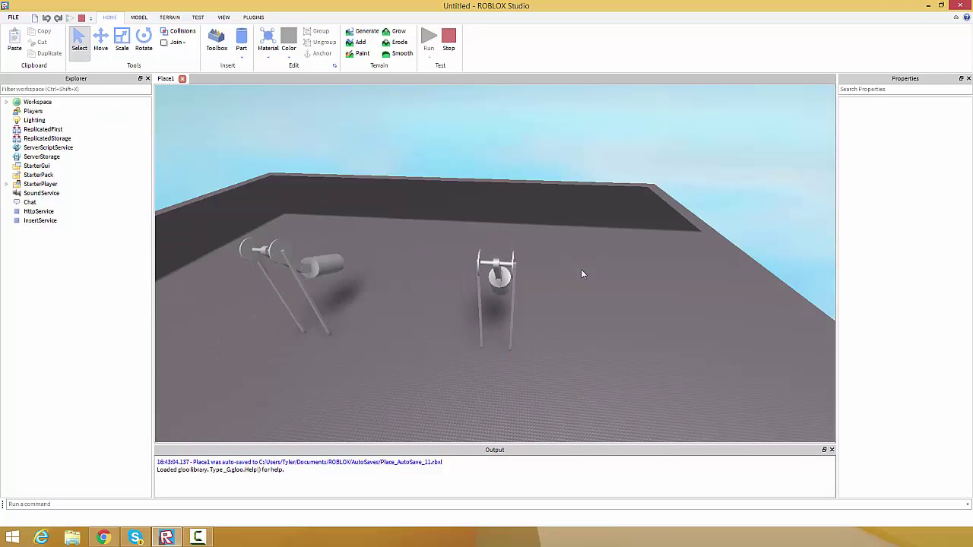
scroll(581, 270, up, 5)
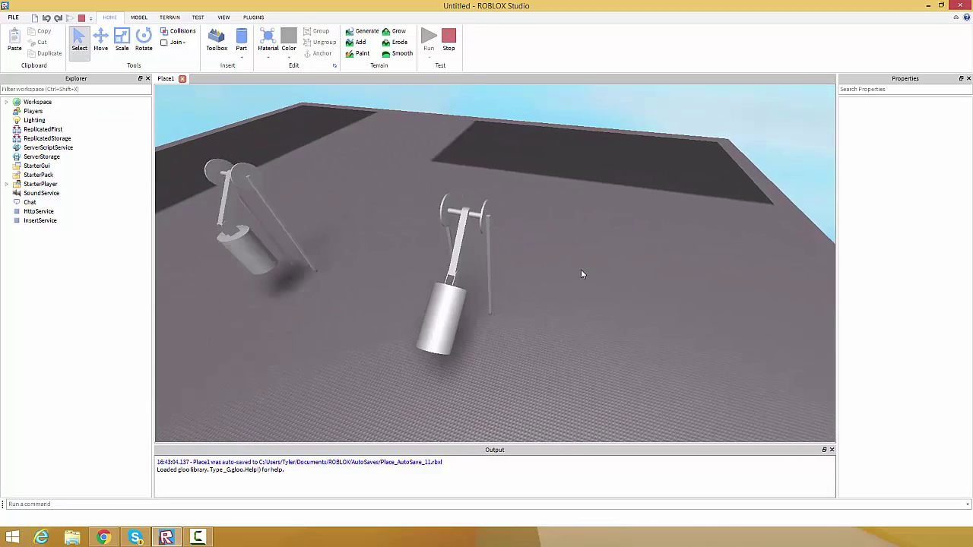
right_drag(581, 269, 616, 273)
scroll(616, 274, down, 5)
scroll(616, 274, up, 2)
scroll(581, 264, down, 4)
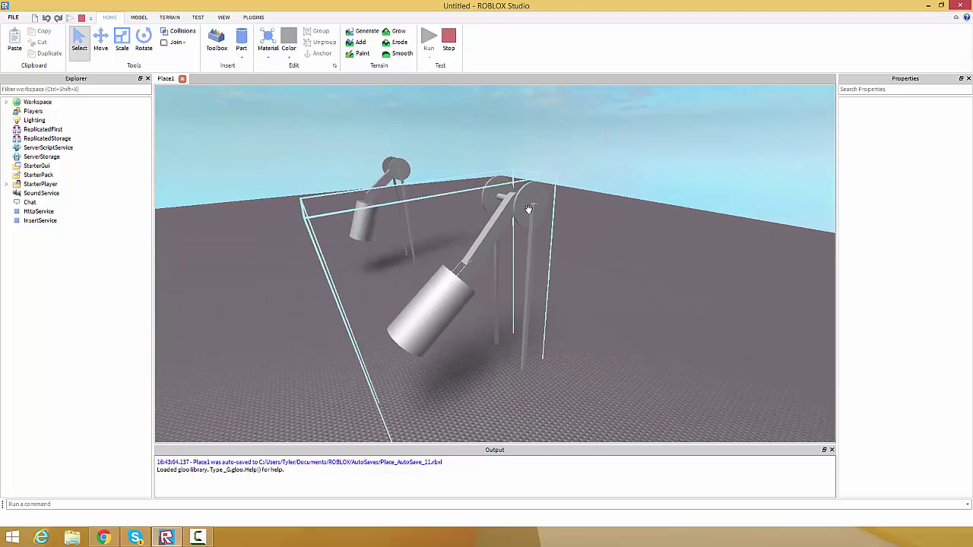
right_drag(538, 229, 550, 217)
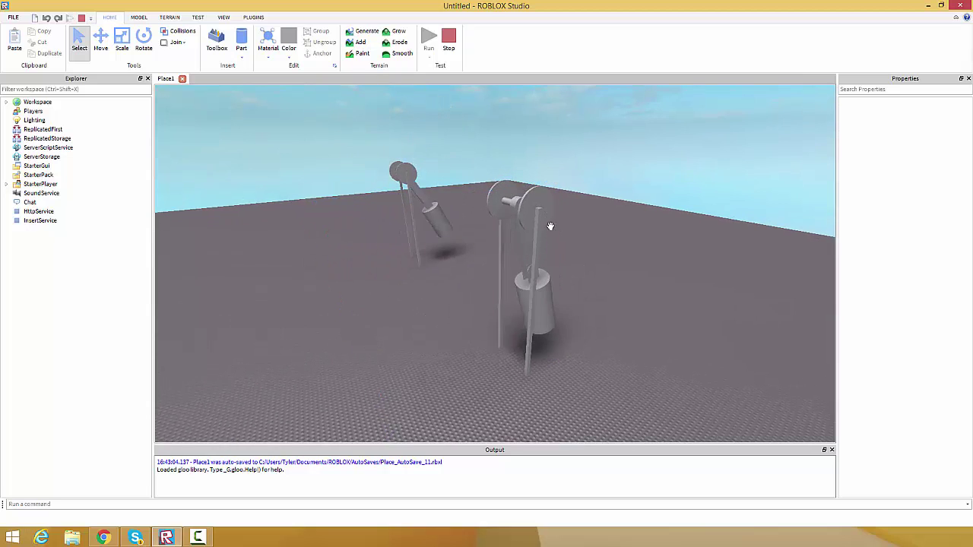
right_drag(551, 226, 552, 232)
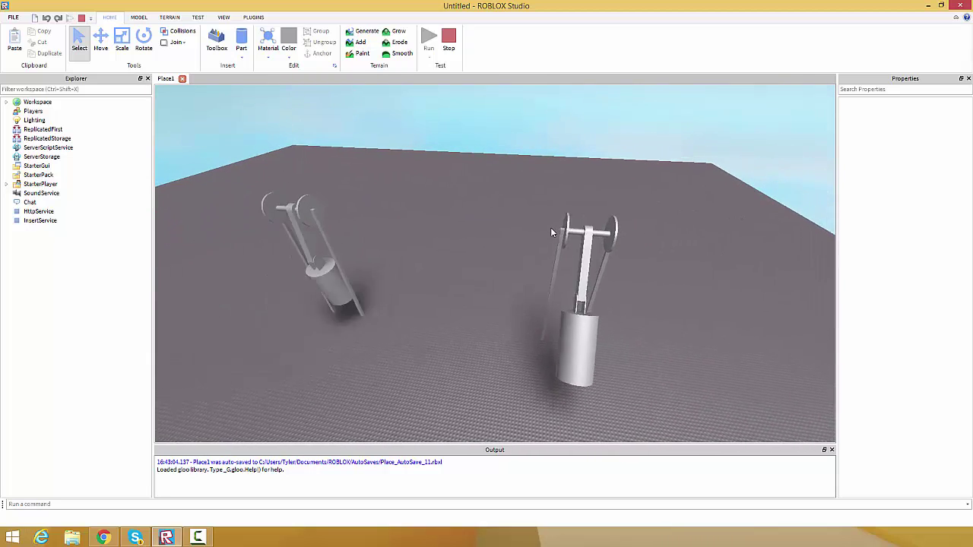
scroll(552, 232, down, 1)
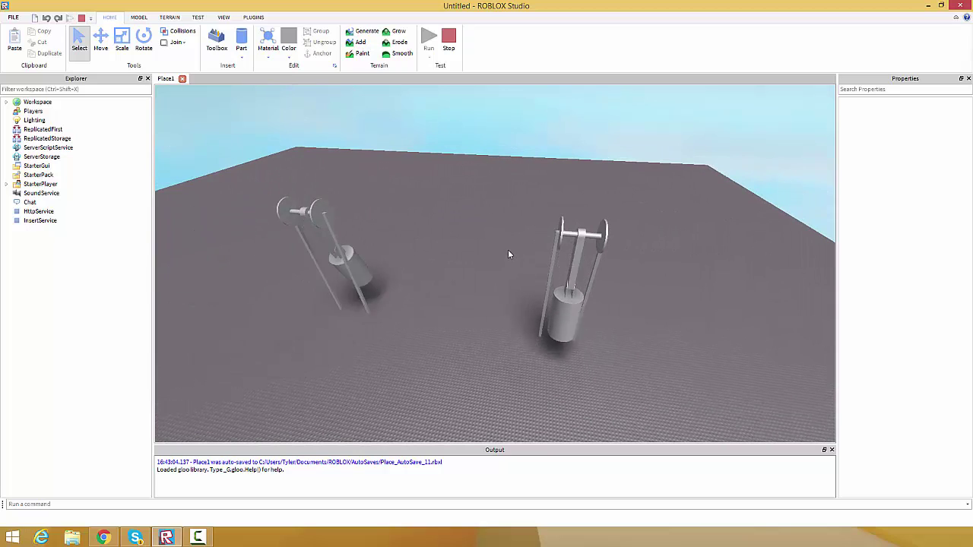
Examine the swinging arms, discs and pistons of both running mechanisms up close from several sides.
right_drag(490, 194, 471, 202)
key(d)
right_drag(478, 289, 507, 273)
key(s)
key(w)
key(w)
right_drag(415, 282, 386, 297)
right_drag(465, 318, 462, 318)
key(s)
key(d)
key(w)
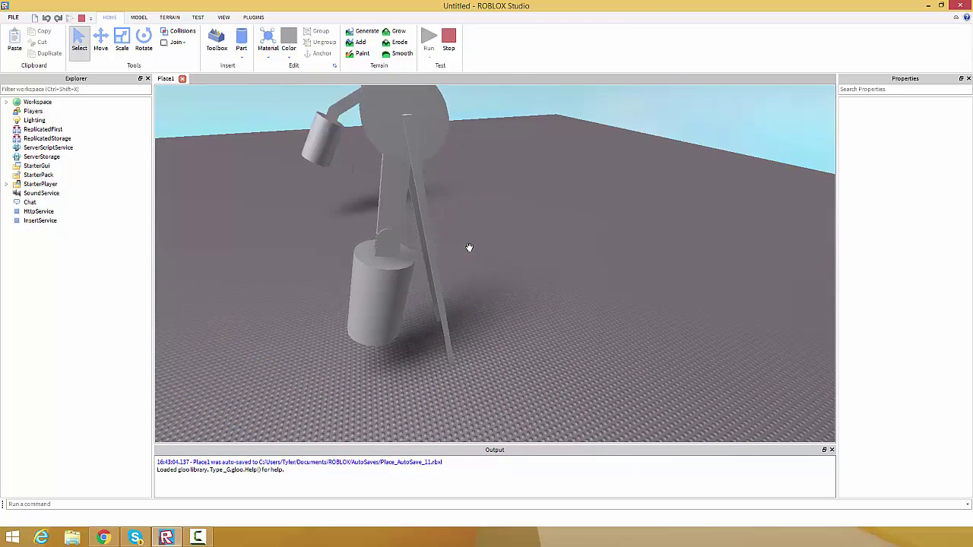
key(a)
right_drag(469, 247, 469, 248)
key(s)
key(w)
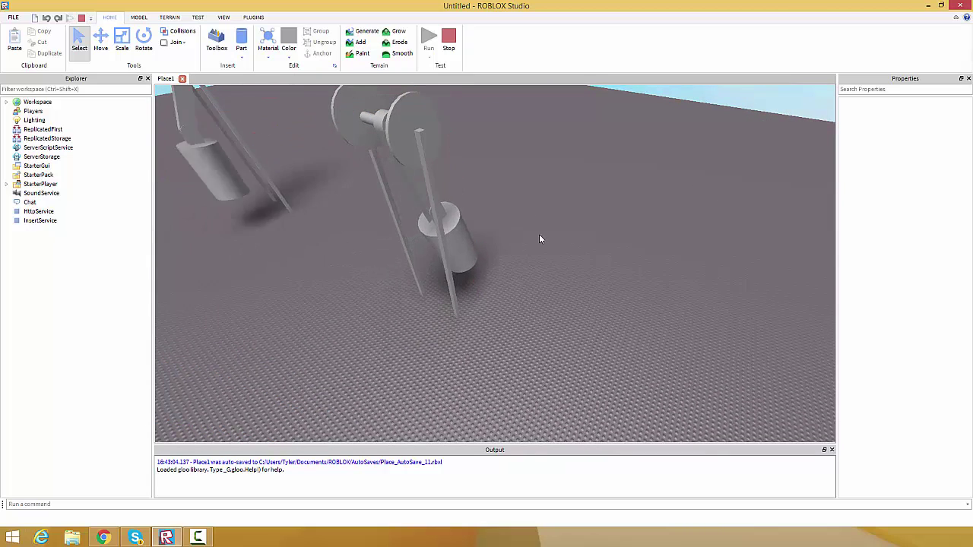
drag(552, 205, 593, 278)
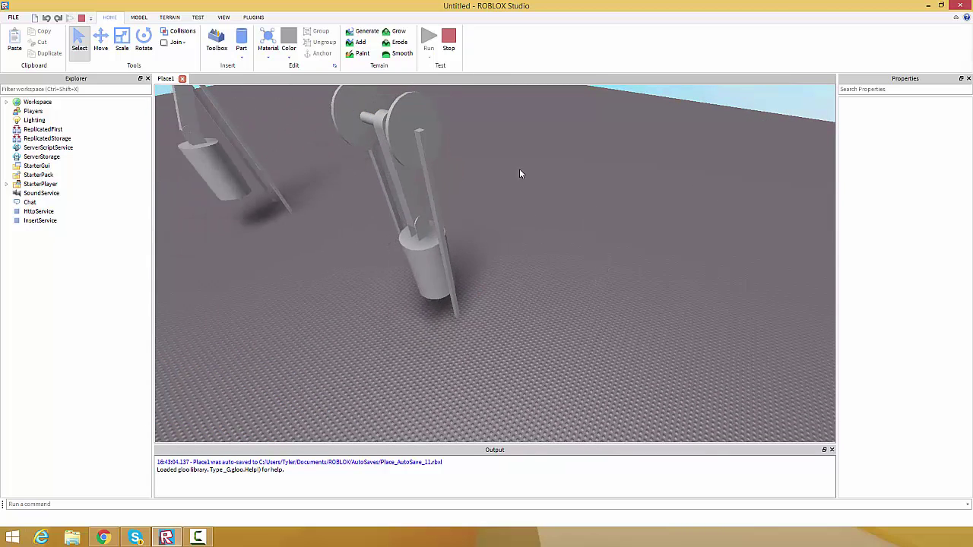
right_drag(538, 235, 539, 236)
key(a)
key(w)
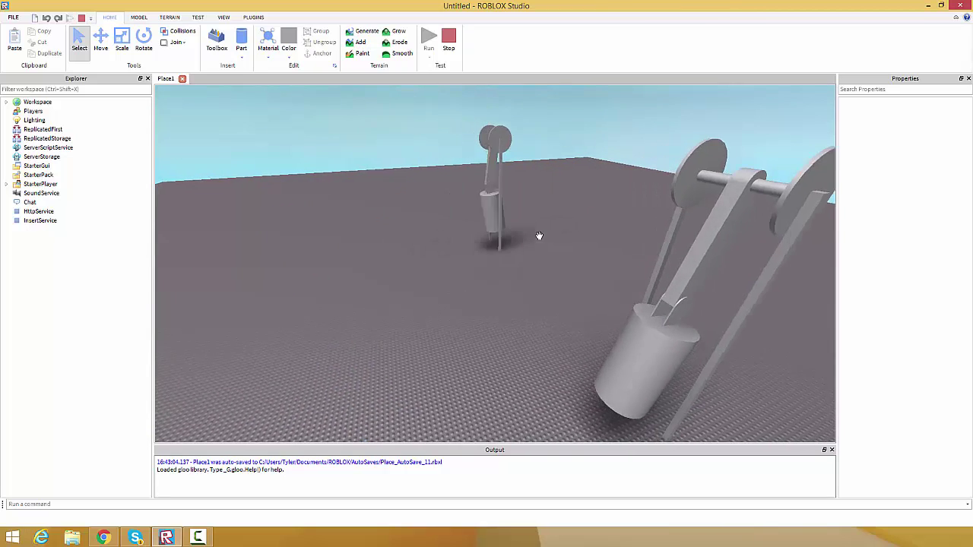